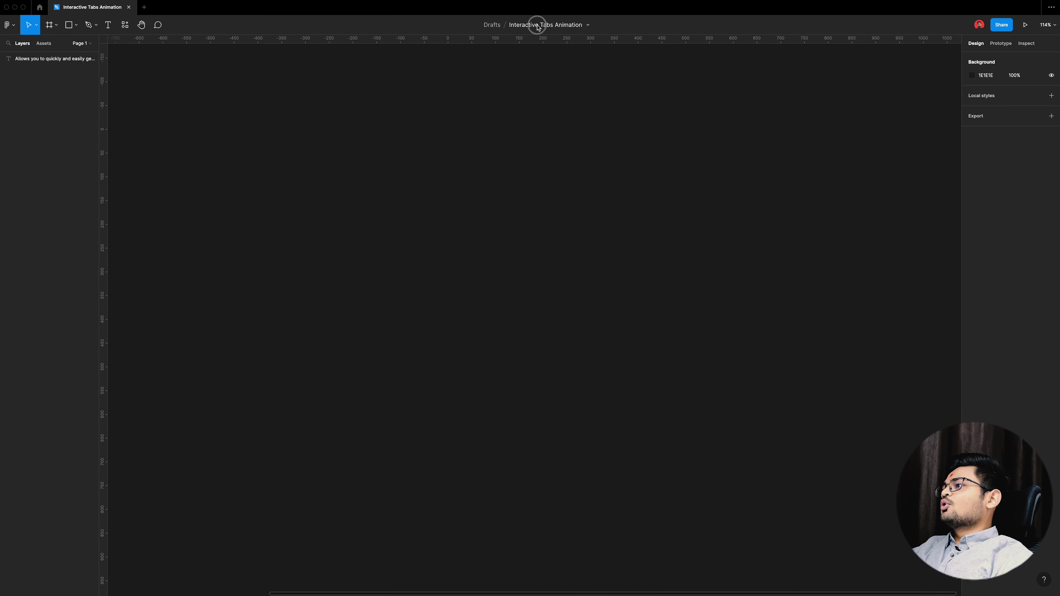
Step: Rename the new blank design file to 'Interactive Tabs Animation'
left_click(525, 26)
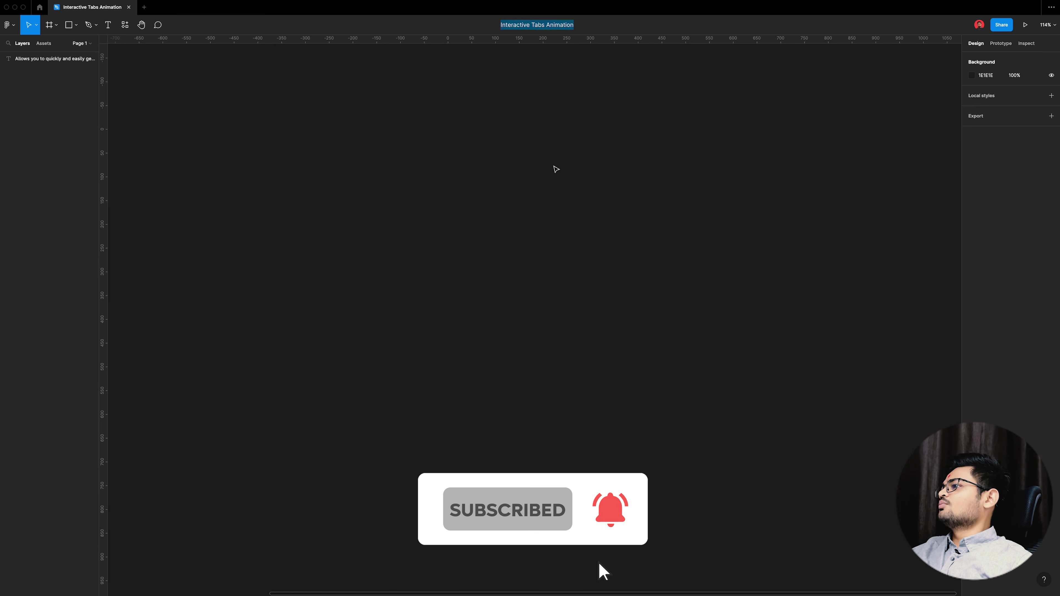
left_click(556, 169)
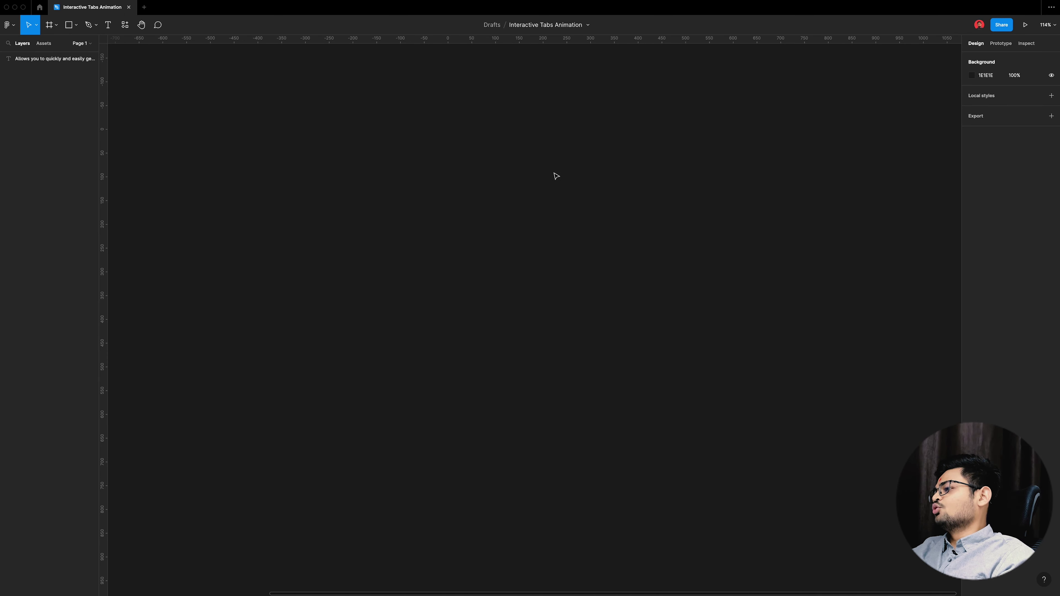
key("r")
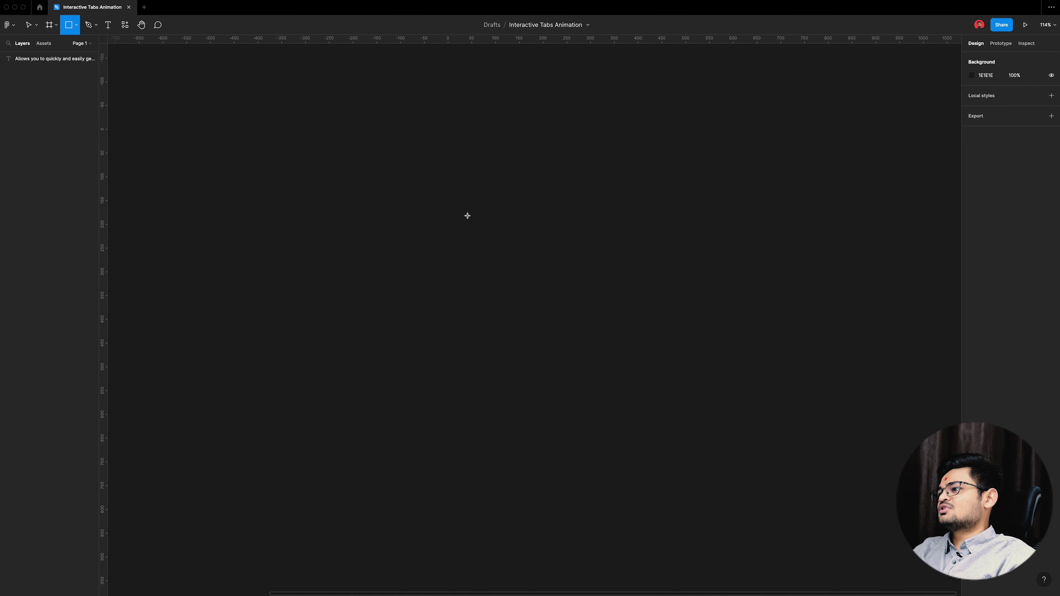
scroll(452, 285, "up", 3, "ctrl")
Step: Add a 'Tab One' text layer on the canvas
key("t")
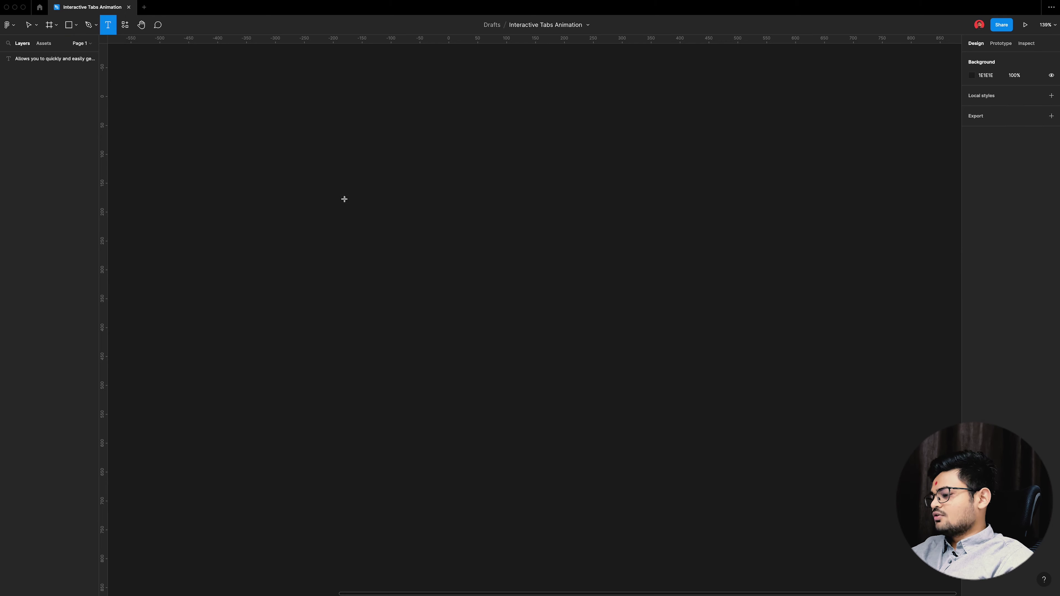
left_click(344, 200)
scroll(386, 225, "up", 5, "ctrl")
scroll(353, 211, "up", 5, "ctrl")
type("T")
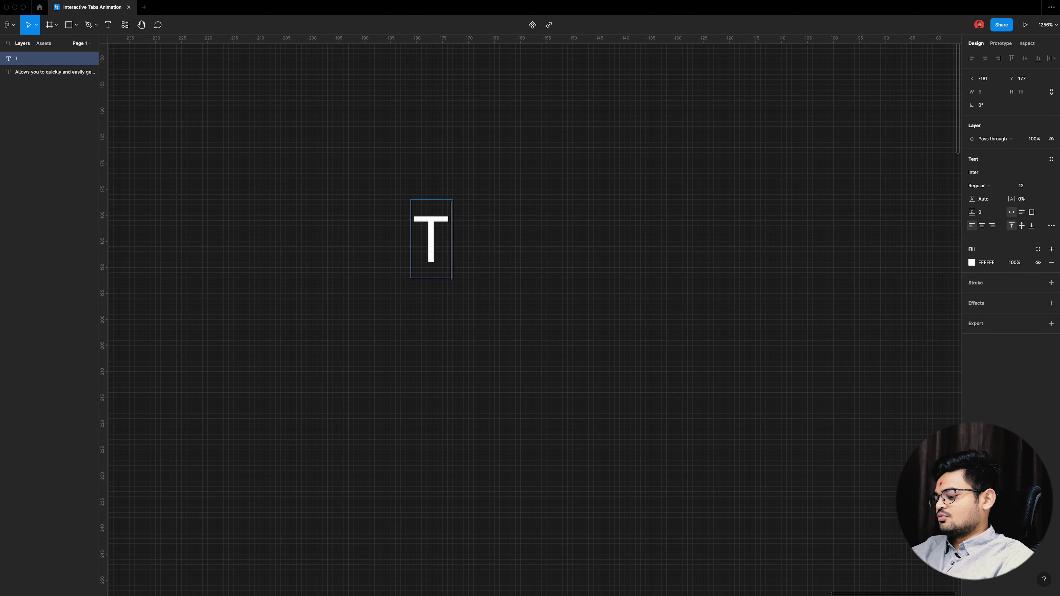
type("ab One")
key("Escape")
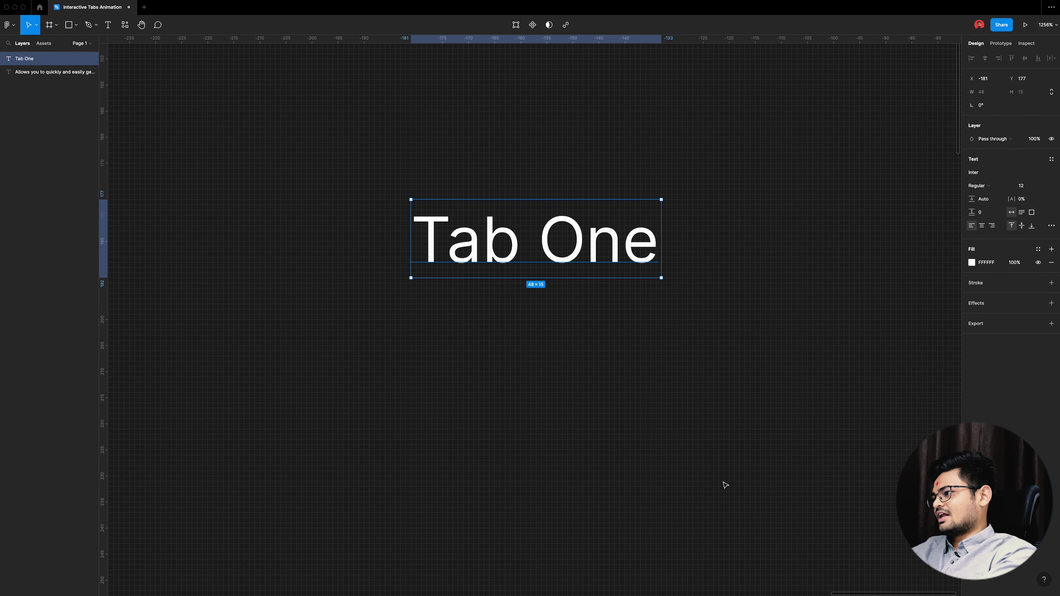
Step: Set the Tab One text font to Gilroy at size 18
left_click(986, 178)
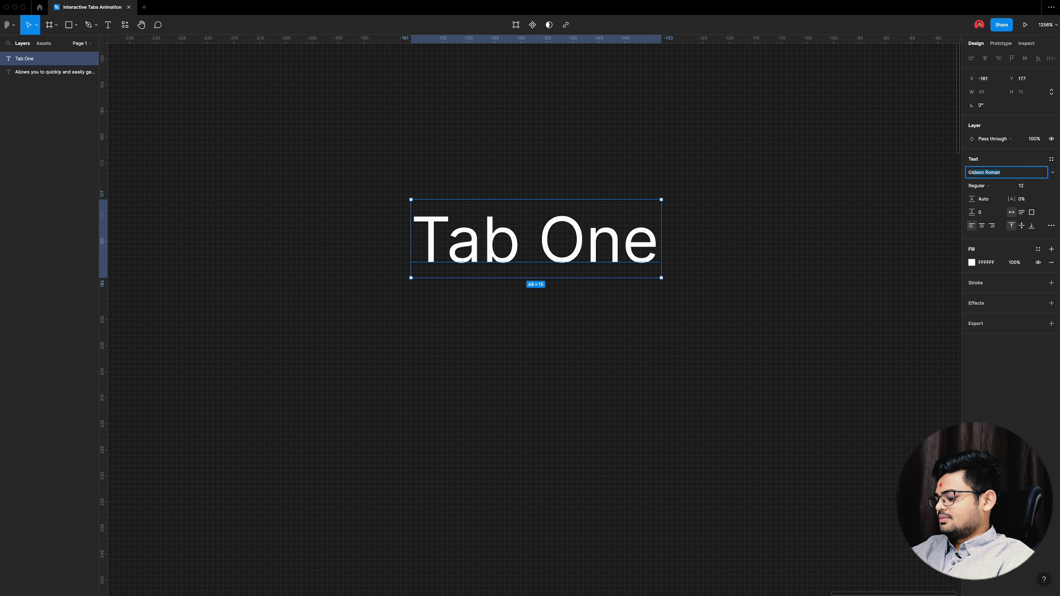
type("ilroy")
key("Return")
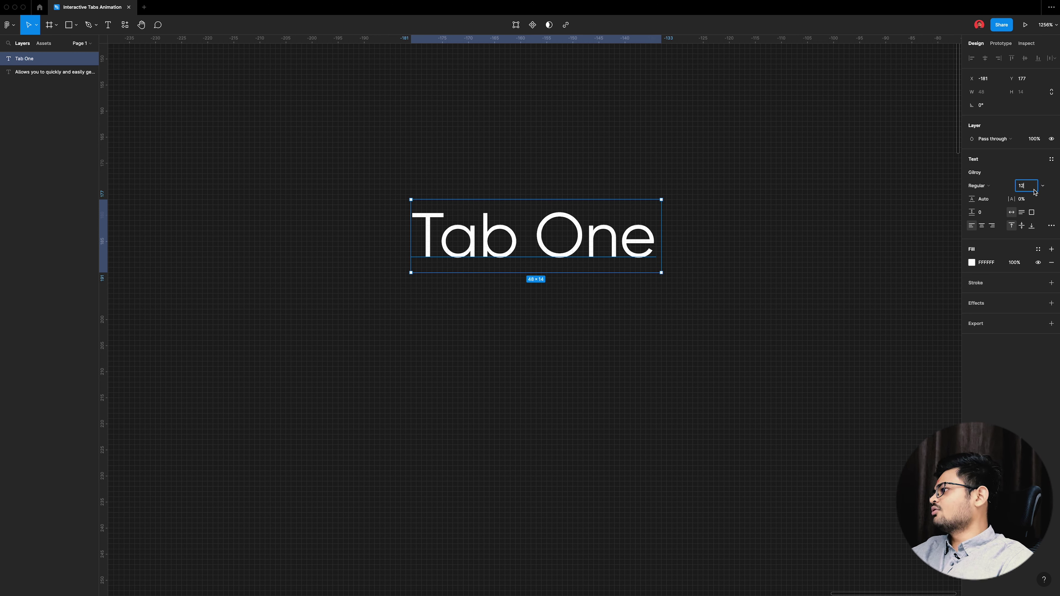
key("Up")
key("Up")
key("Up")
key("Up")
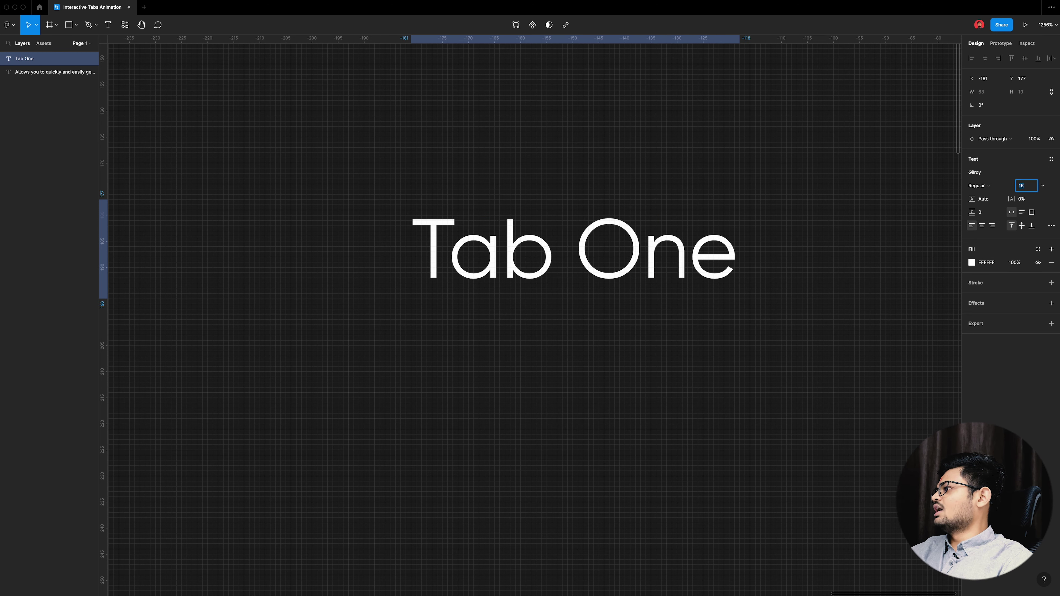
key("Up")
key("Up")
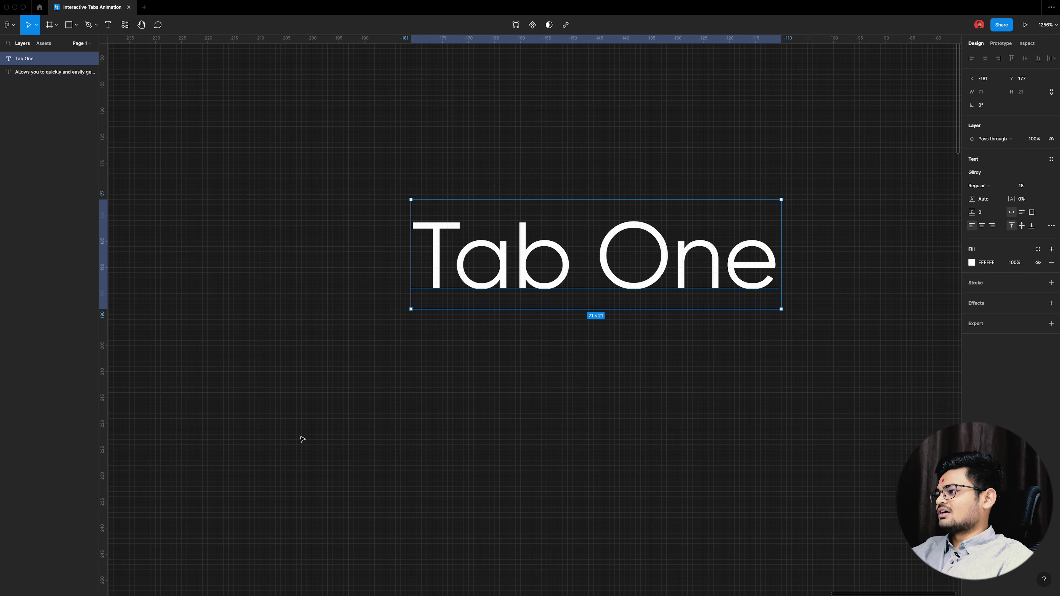
Step: Set the Tab One text weight to Medium
scroll(317, 432, "down", 2)
key("ctrl+b")
scroll(302, 370, "down", 3)
scroll(309, 367, "down", 1)
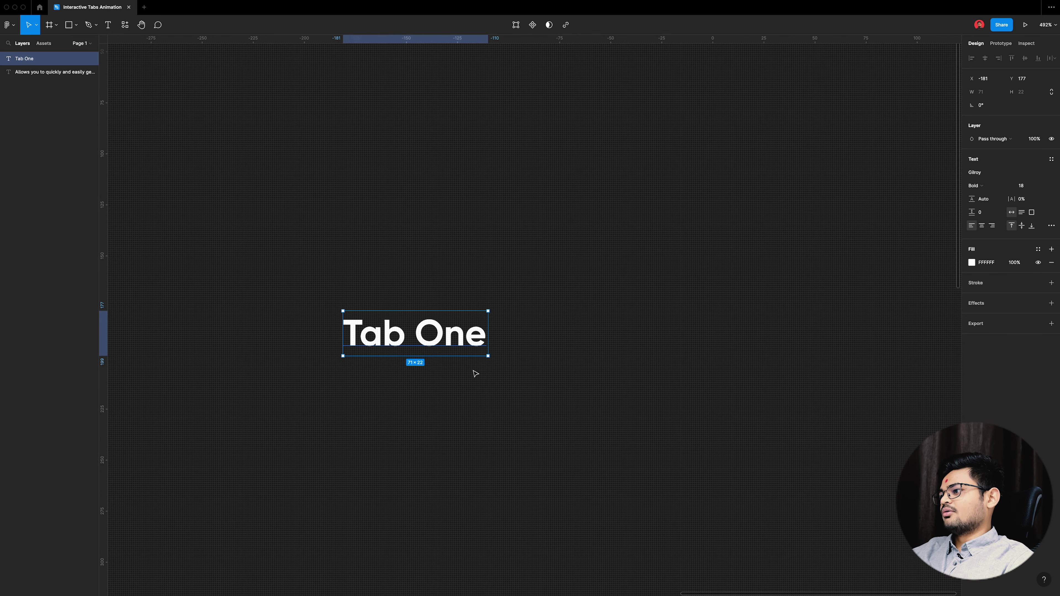
key("ctrl+b")
left_click(978, 185)
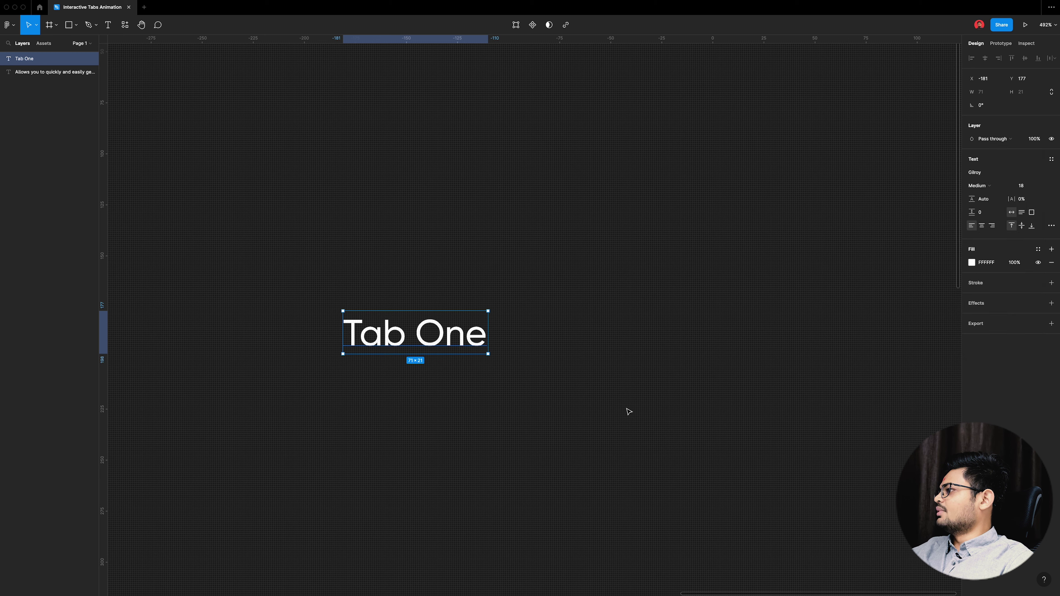
left_click(614, 413)
left_click(435, 345)
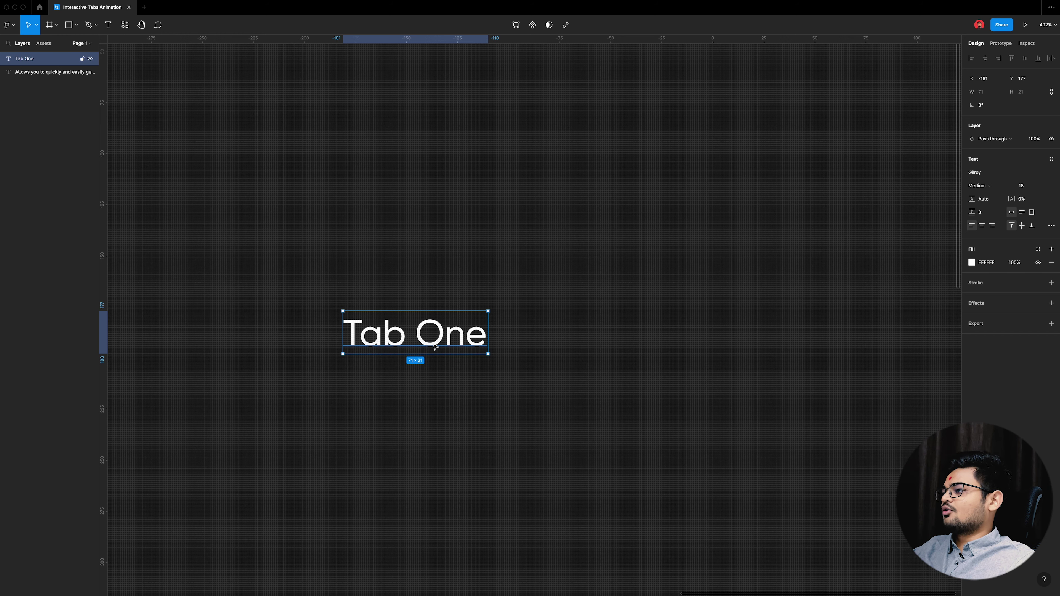
scroll(436, 347, "down", 3)
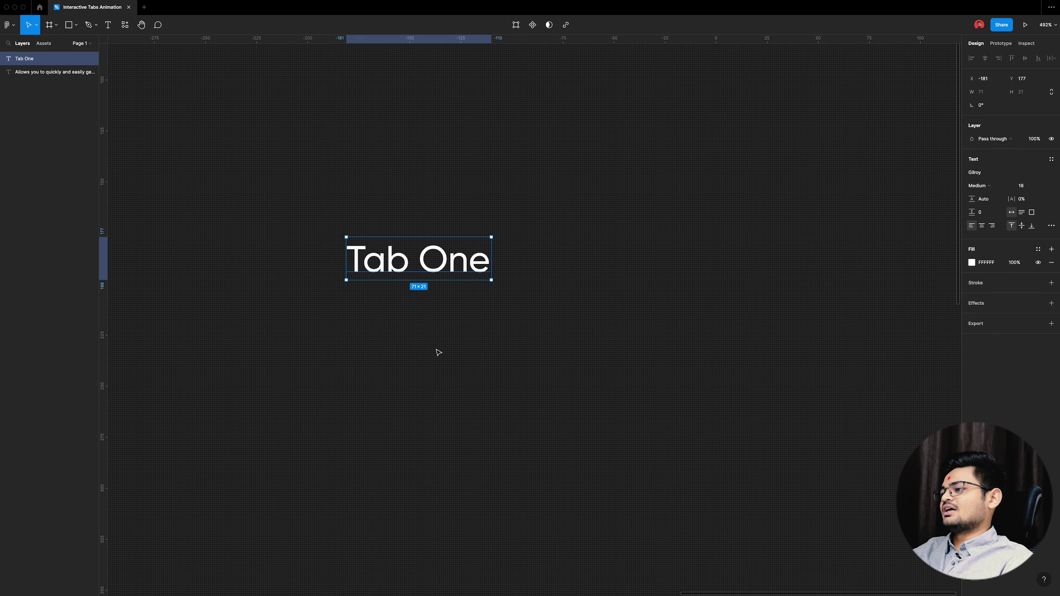
scroll(439, 352, "up", 1)
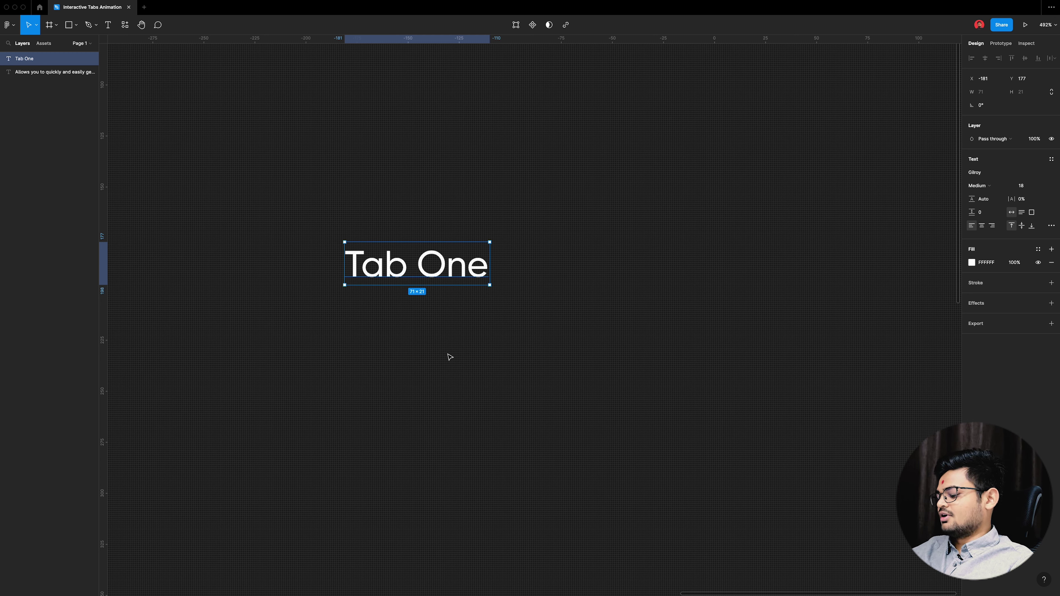
Step: Wrap Tab One in auto layout with 72 horizontal and 16 vertical padding, nudged up
key("shift+a")
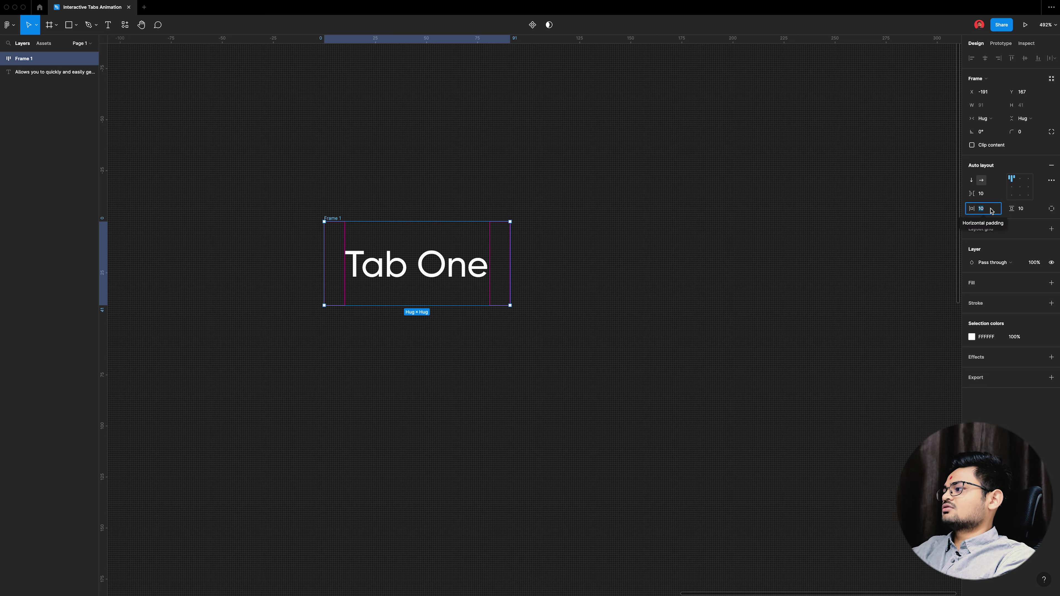
type("72")
key("Return")
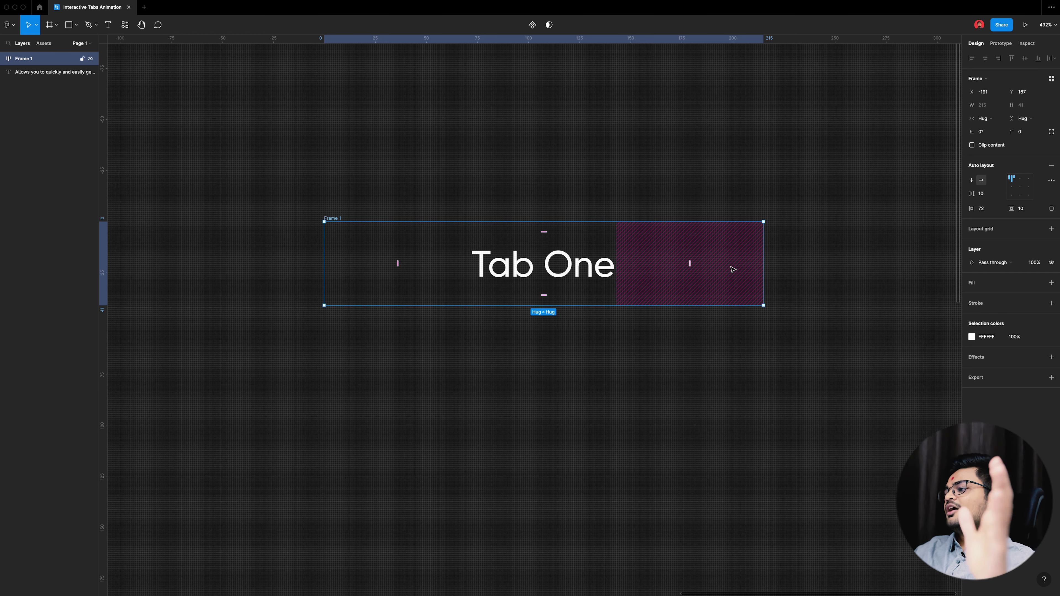
scroll(733, 269, "right", 2)
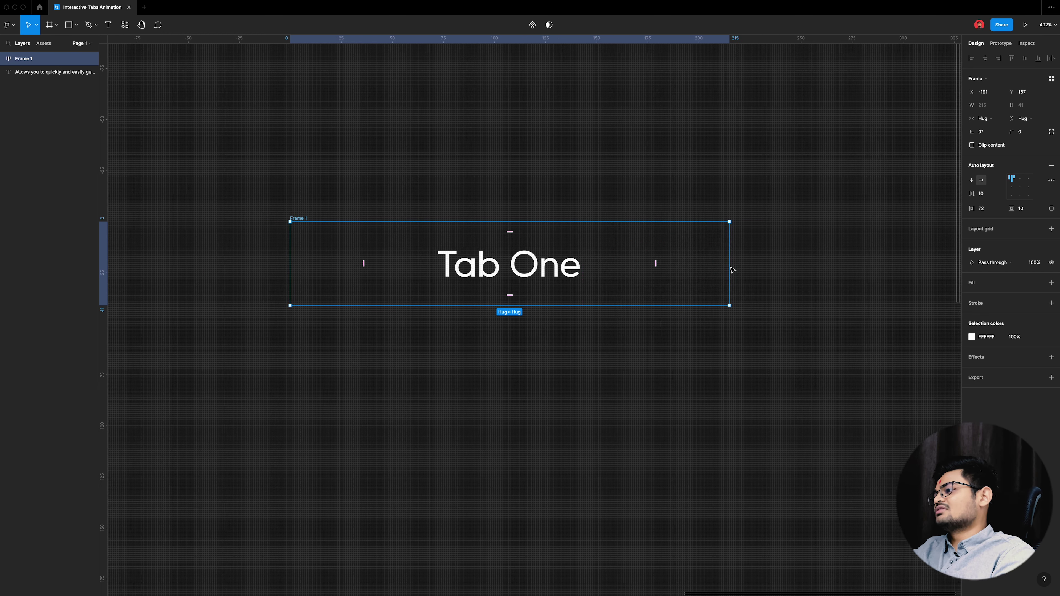
scroll(731, 267, "right", 2)
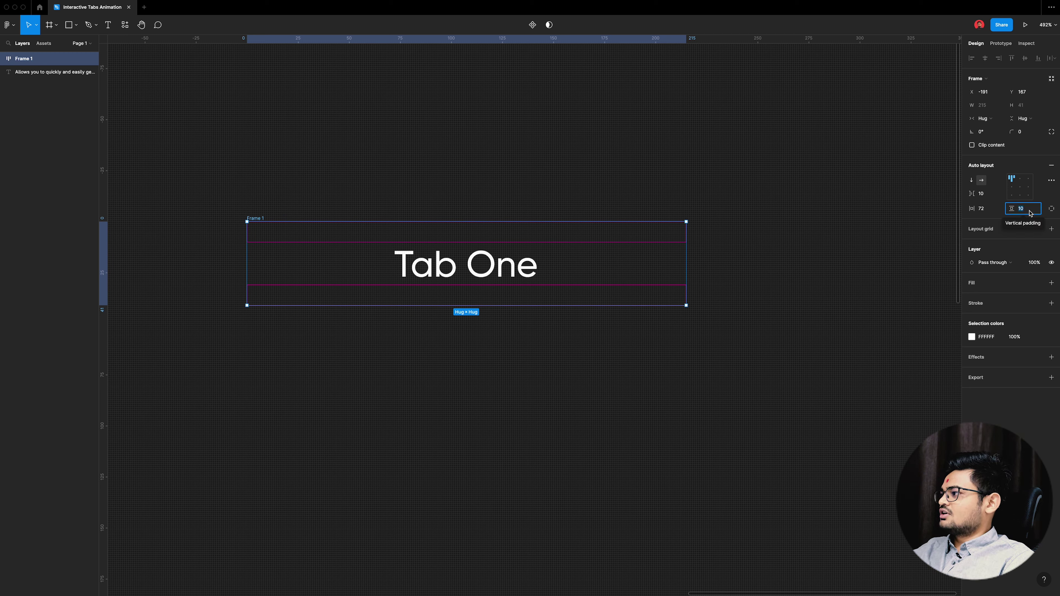
type("16")
key("Return")
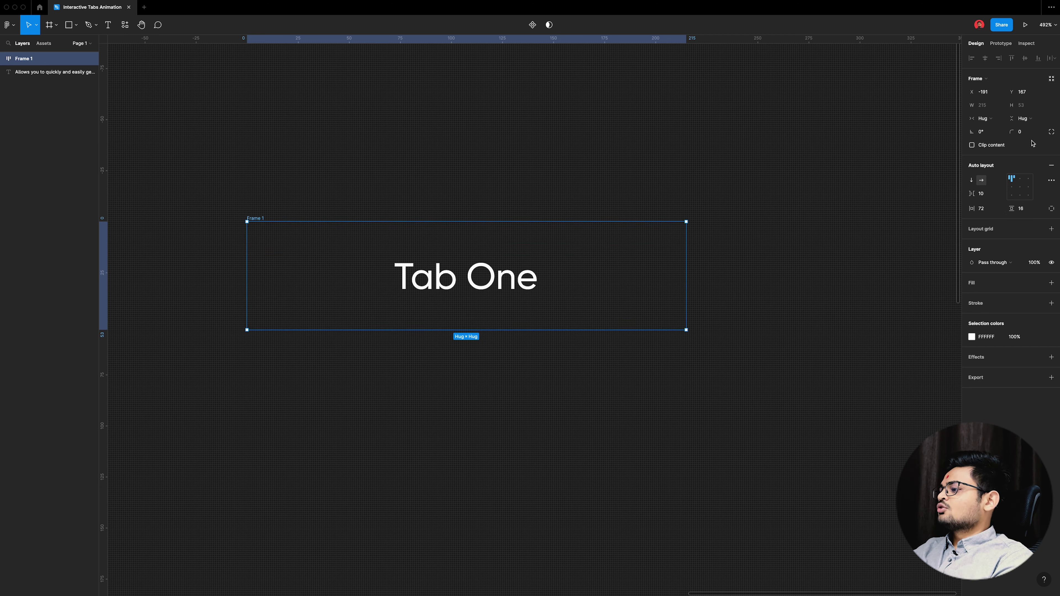
key("shift+Up")
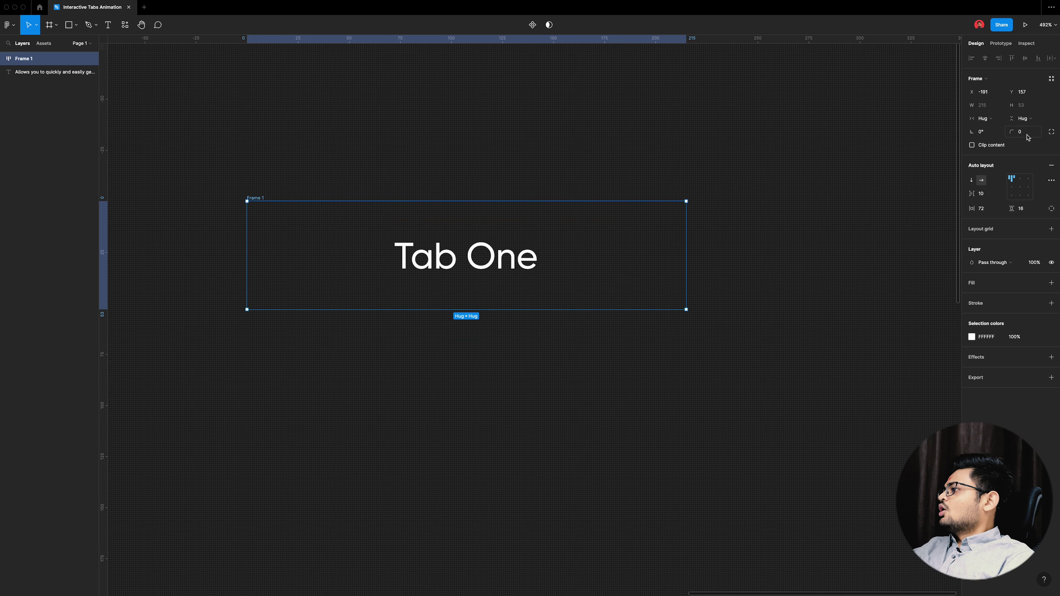
Step: Round the Tab One frame's corners and give it a saturated blue 0C6BFA fill
left_click(1027, 135)
type("10")
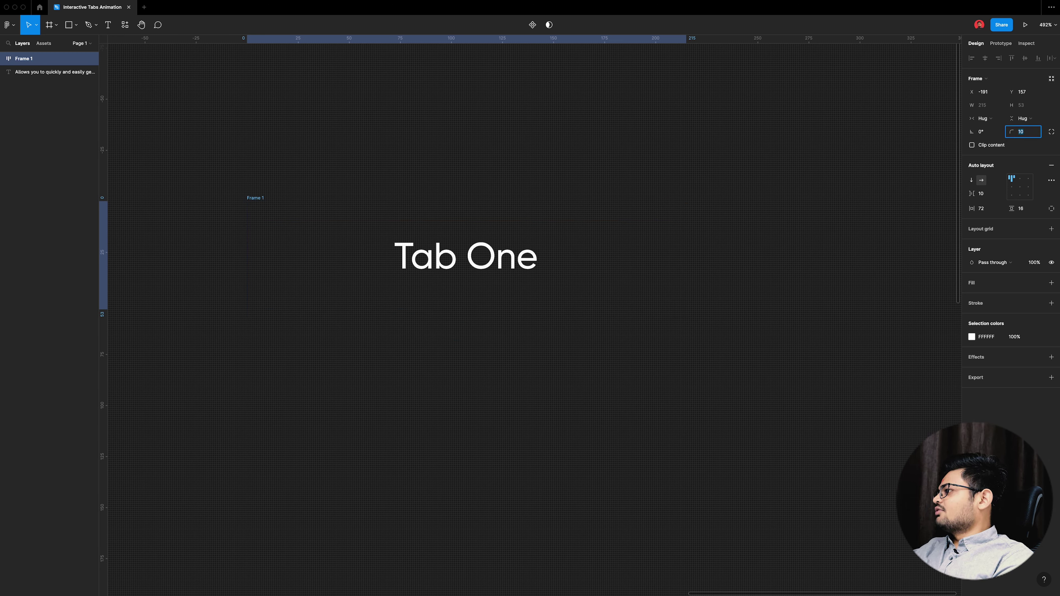
left_click(1051, 283)
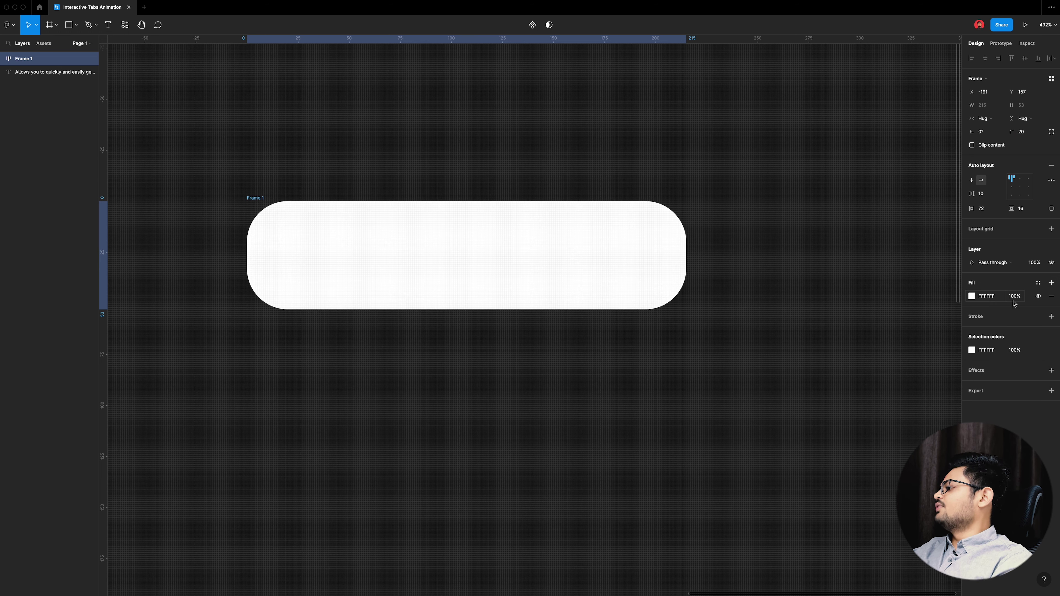
left_click(972, 296)
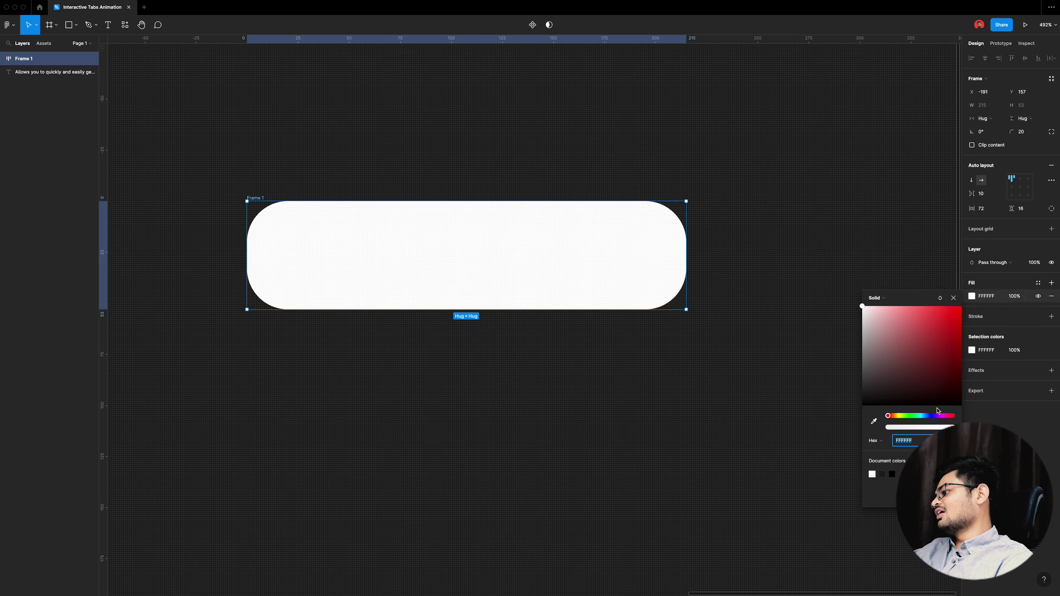
left_click(927, 416)
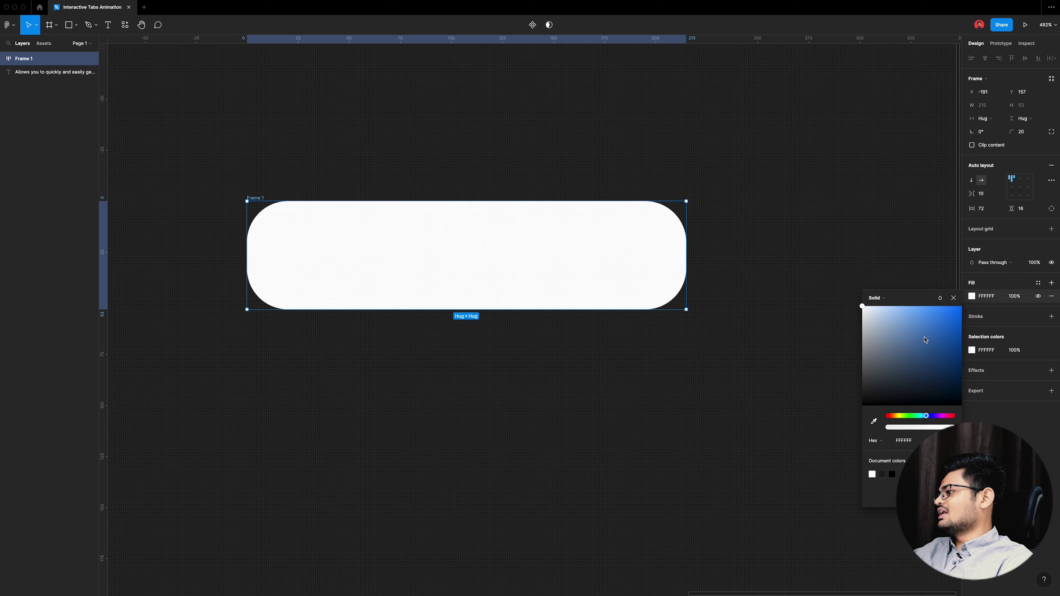
left_click_drag(925, 343, 958, 315)
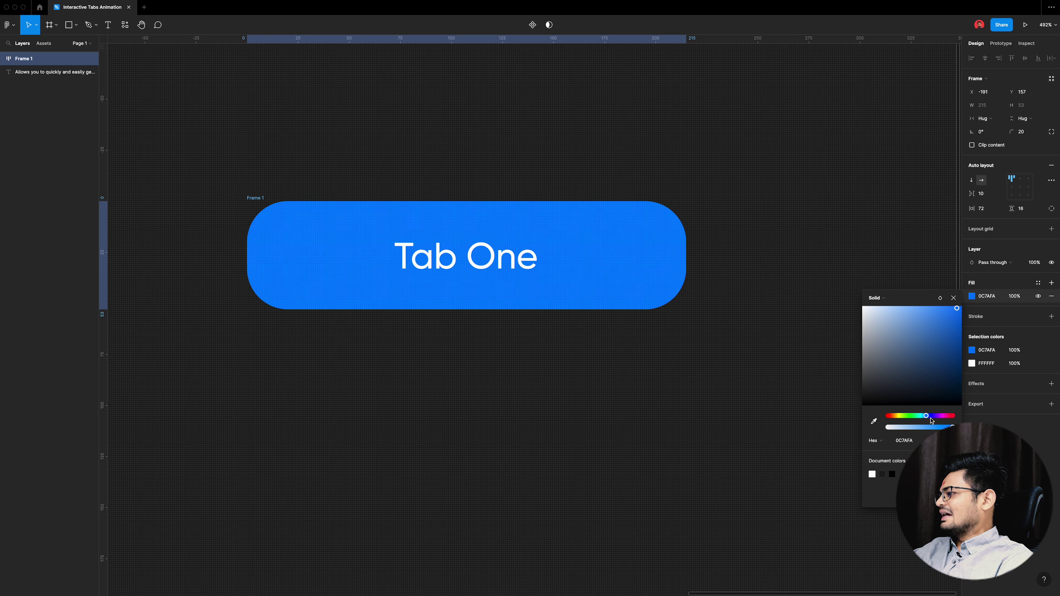
left_click_drag(926, 416, 928, 416)
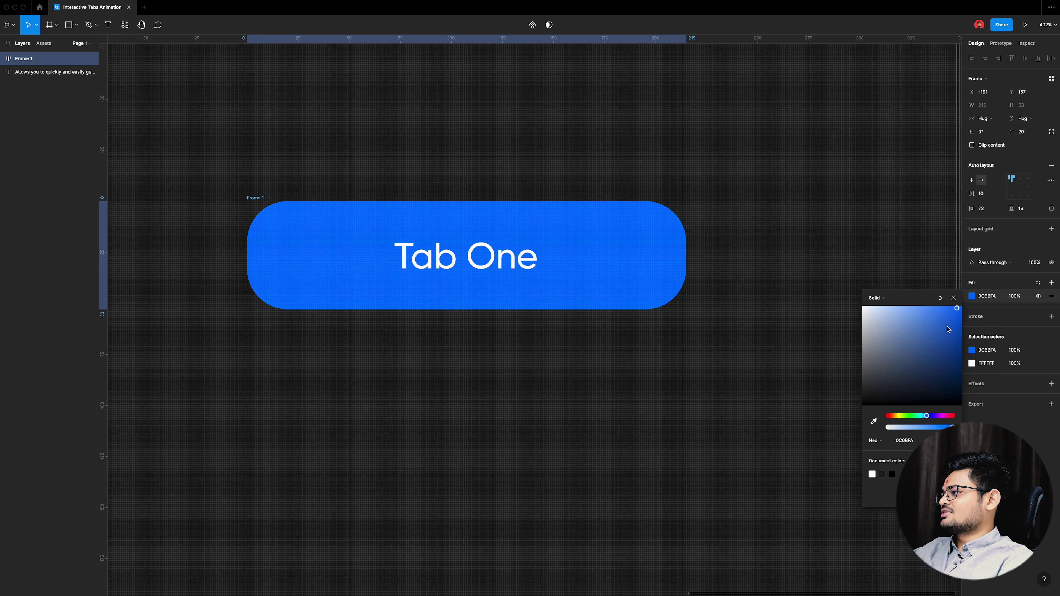
key("Escape")
left_click(672, 346)
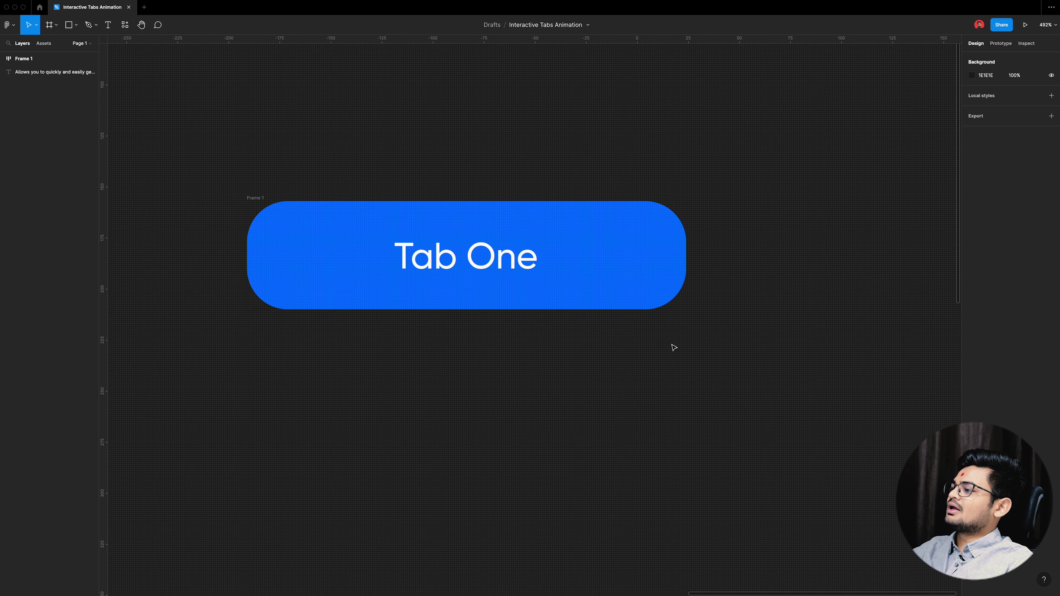
Step: Turn the Tab One frame into a component
scroll(329, 180, "down", 1)
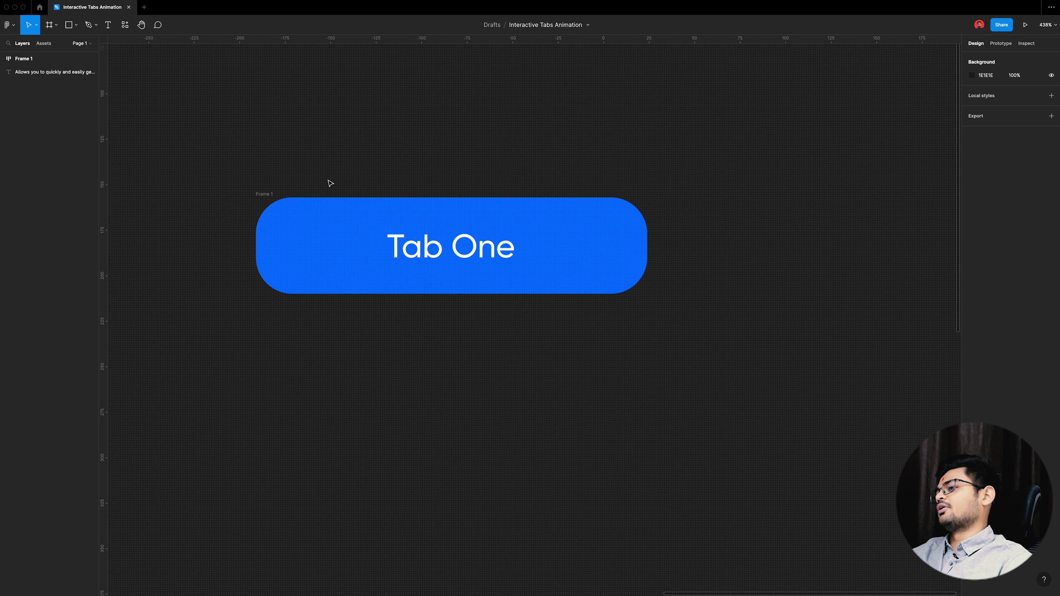
left_click(264, 194)
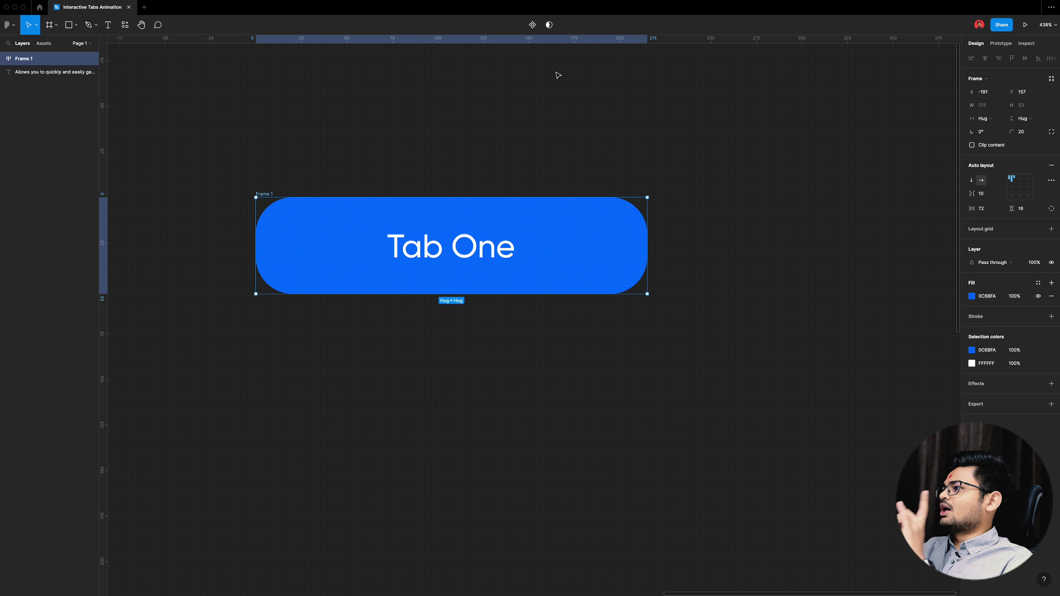
left_click(532, 26)
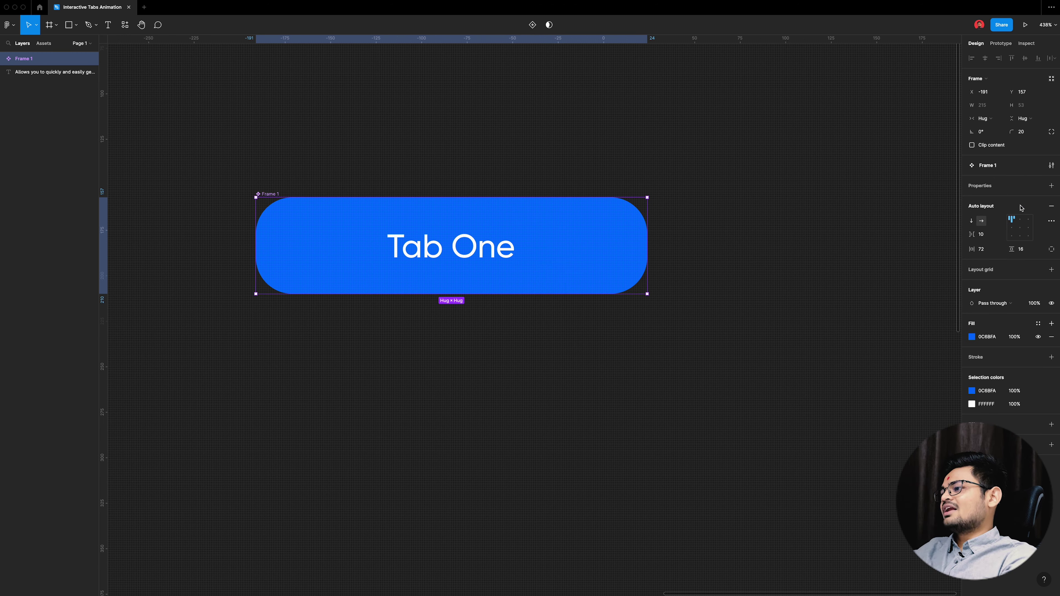
Step: Change the component's label from 'Tab One' to 'Active Tab'
double_click(496, 252)
type("Actibe")
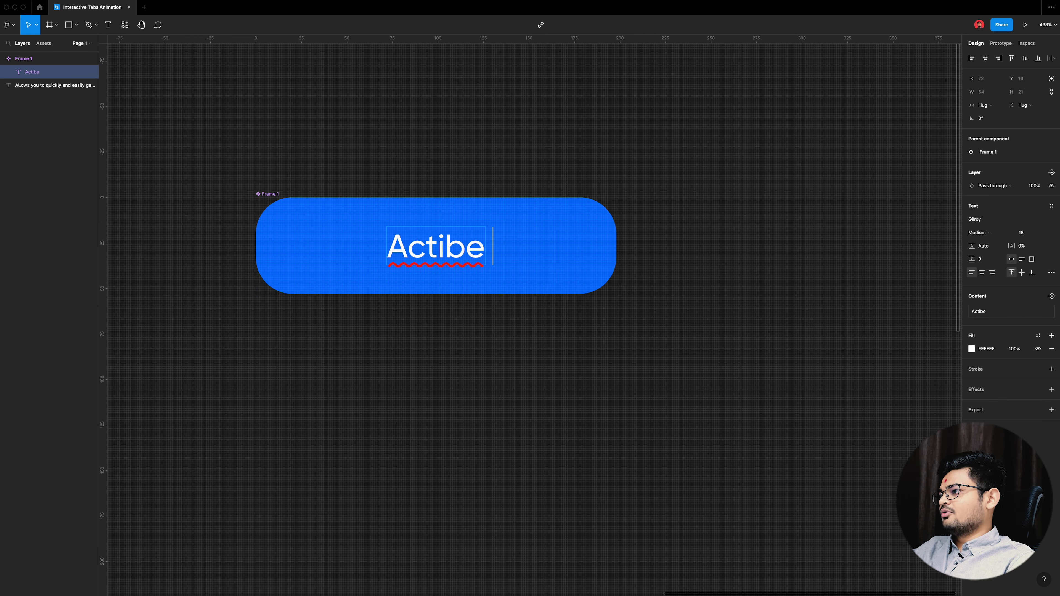
key("BackSpace")
type("ve Tab")
key("Escape")
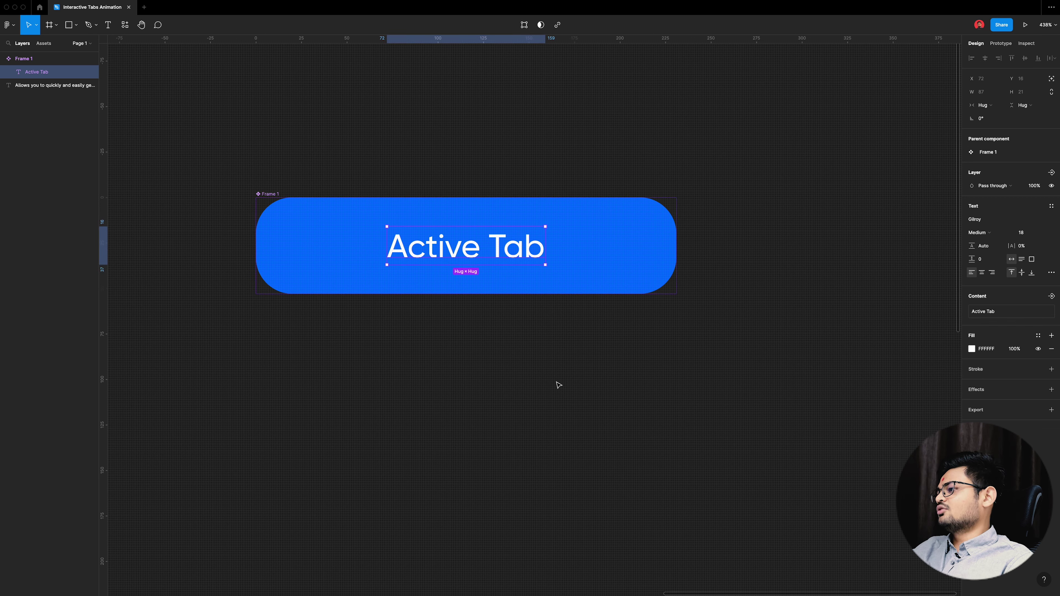
left_click(269, 194)
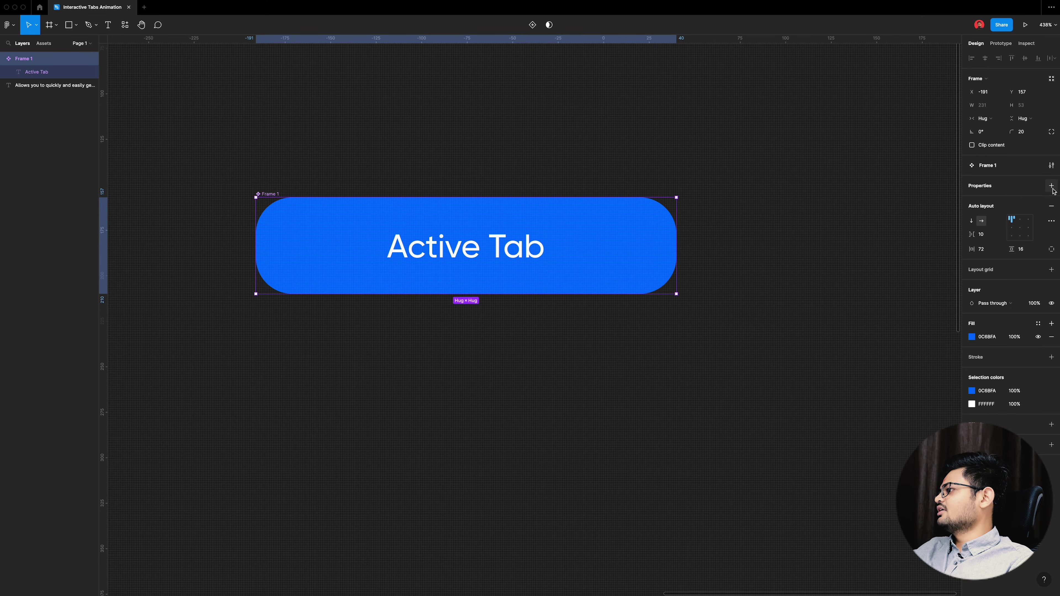
Step: Add a variant property and create a second tab variant
left_click(1051, 187)
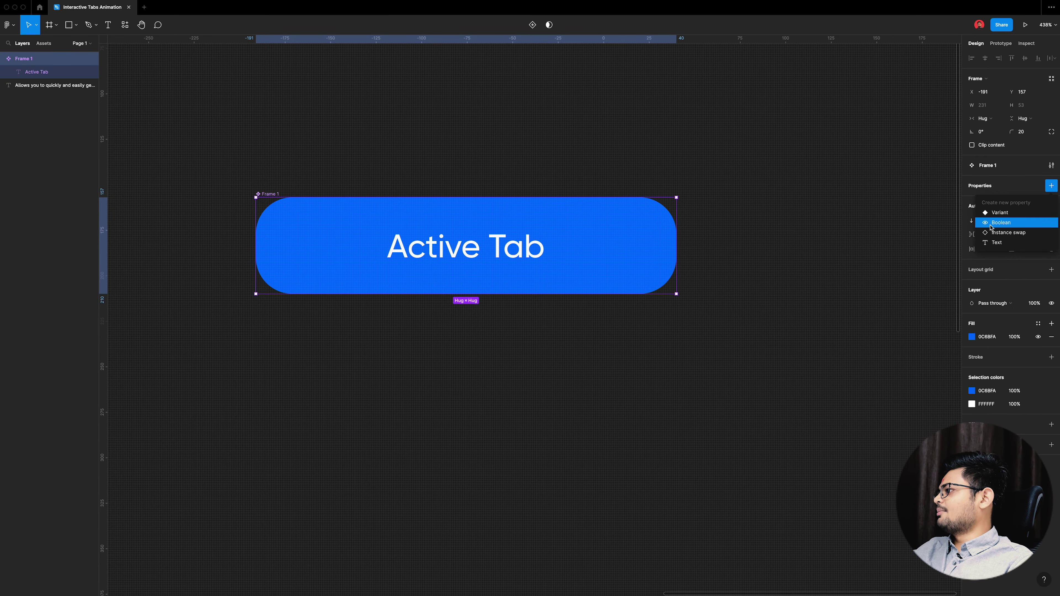
left_click(999, 214)
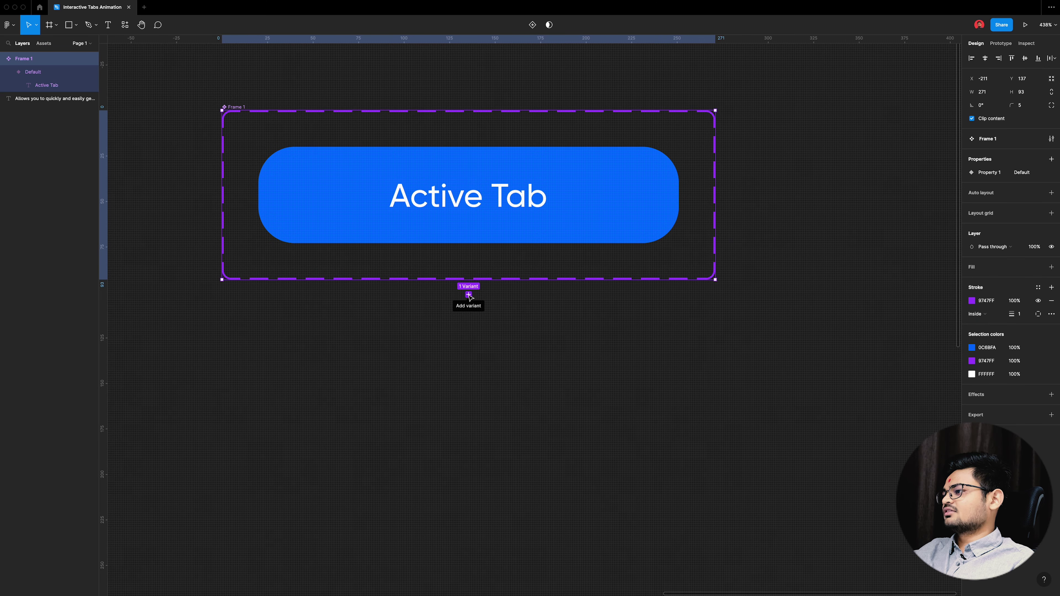
left_click(468, 295)
Step: Begin relabelling the new variant's text from 'Active Tab' to 'Inactive Tab'
double_click(486, 337)
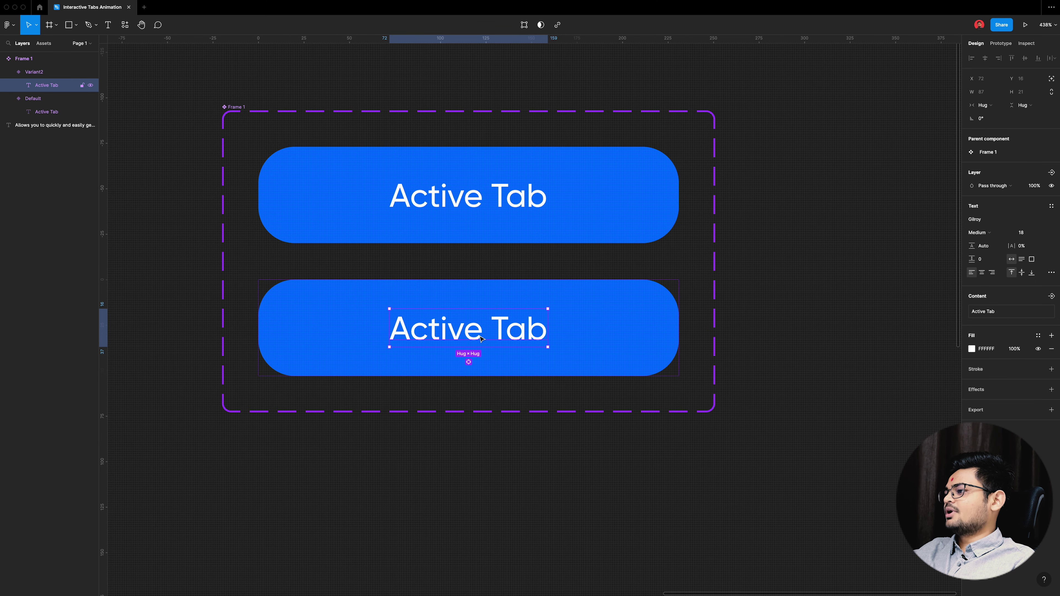
left_click(395, 330)
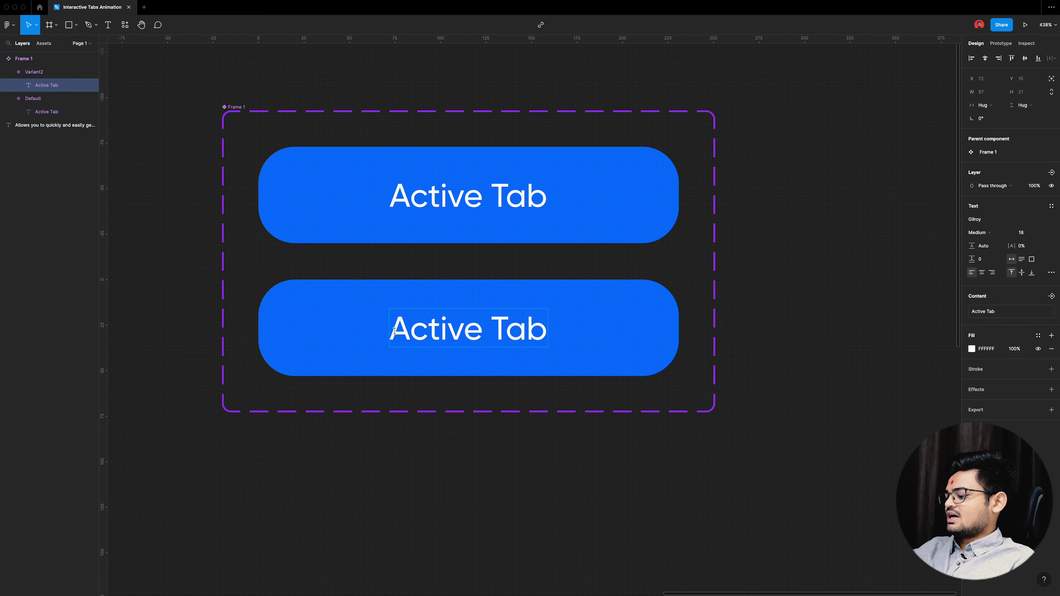
type("In")
key("BackSpace")
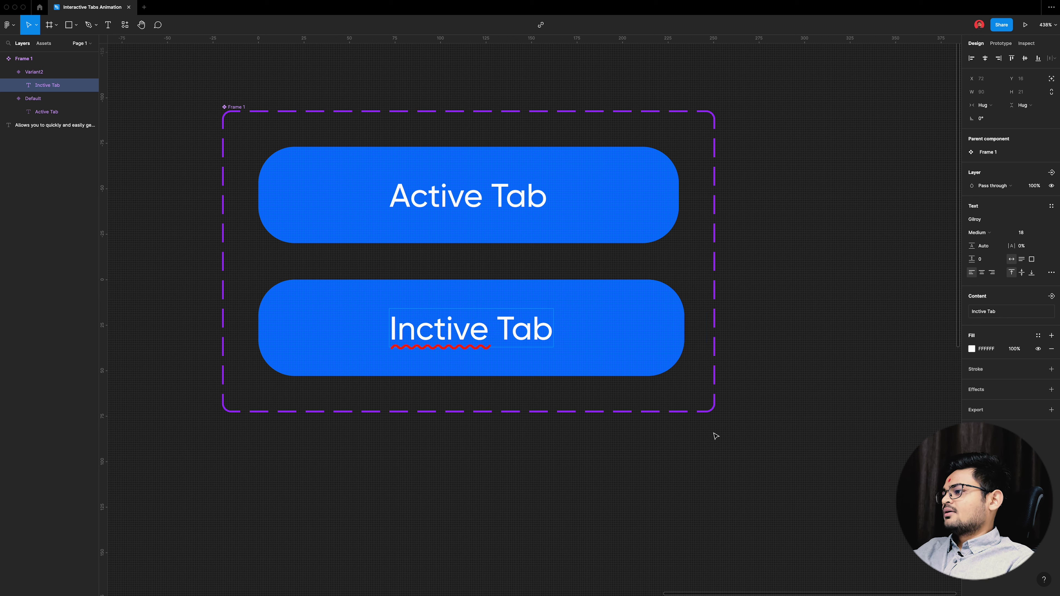
Step: Finish the 'Inactive Tab' label and narrow that variant to the Active Tab's 231 width
type("a")
key("Escape")
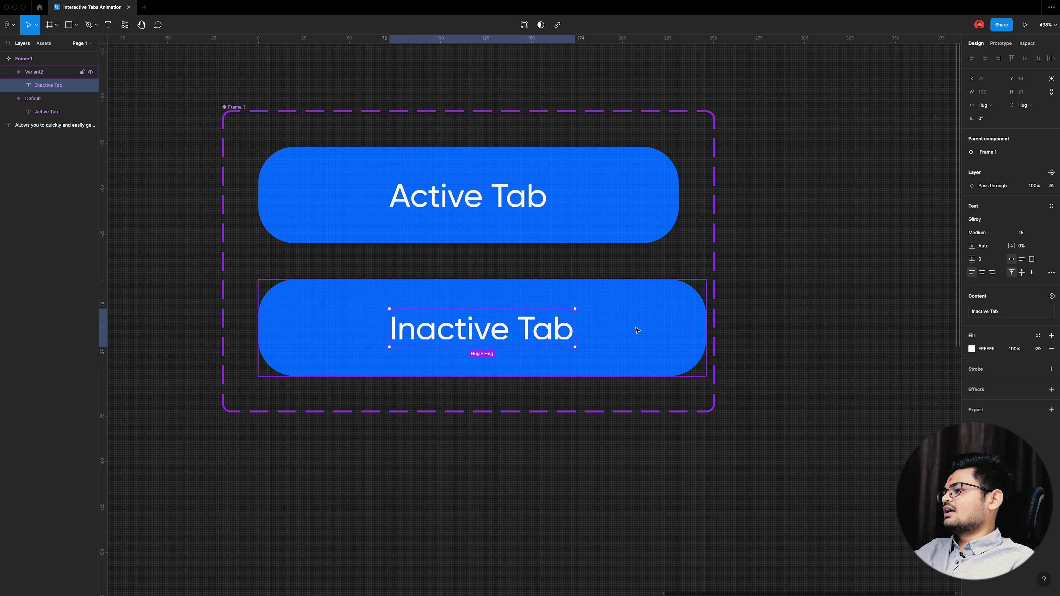
left_click(812, 351)
left_click(702, 349)
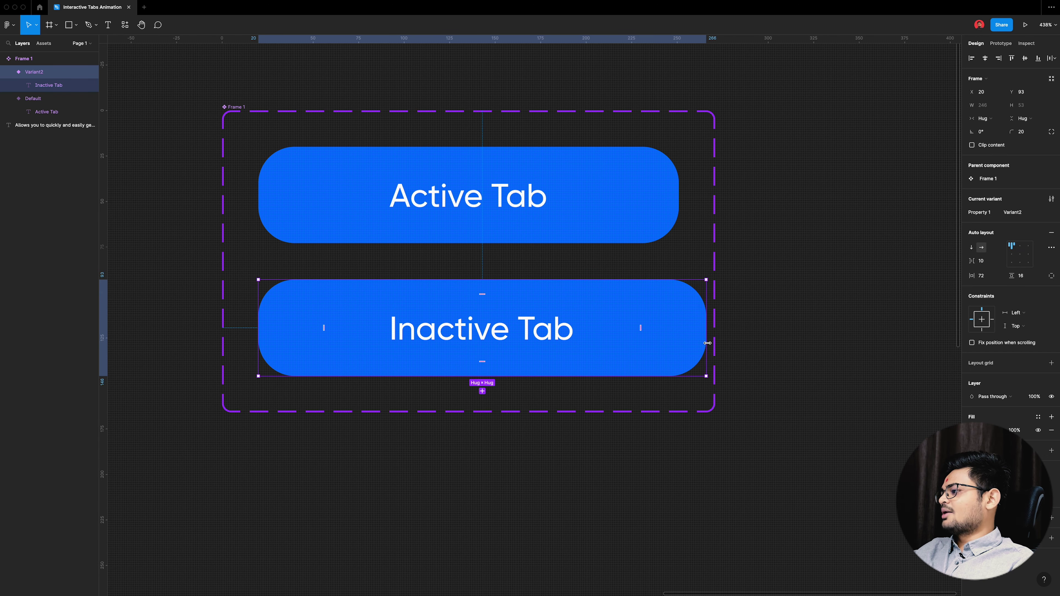
left_click_drag(708, 343, 678, 342)
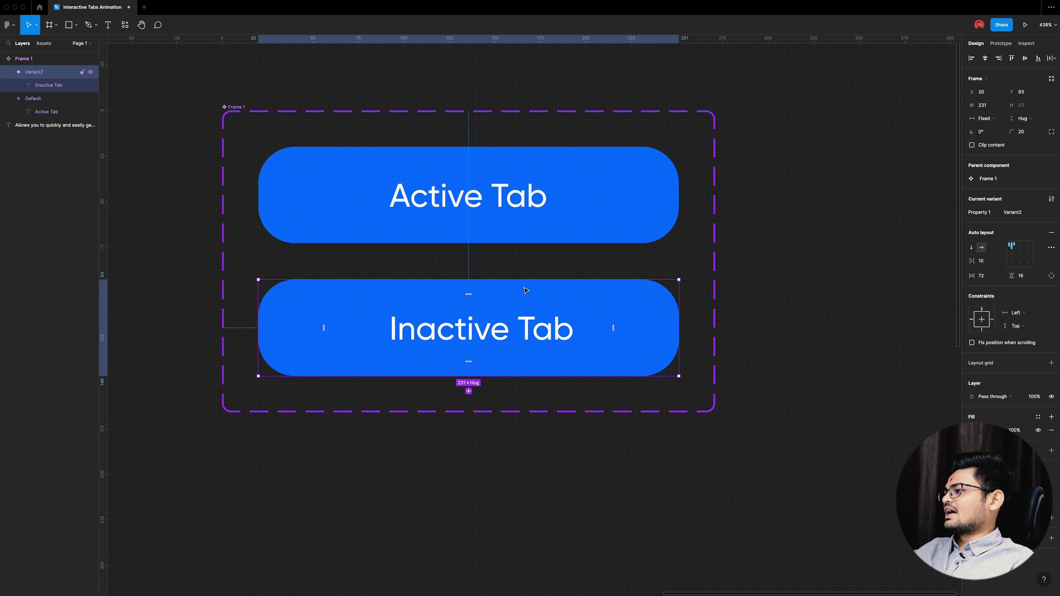
Step: Centre the Active Tab's label text and its auto-layout content
double_click(501, 212)
left_click(983, 273)
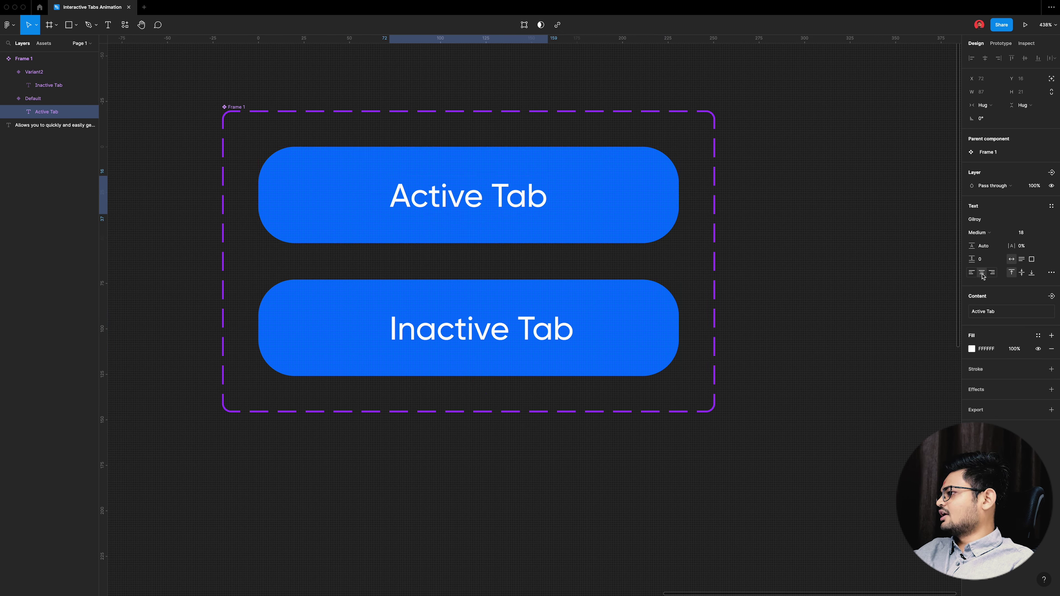
left_click(772, 328)
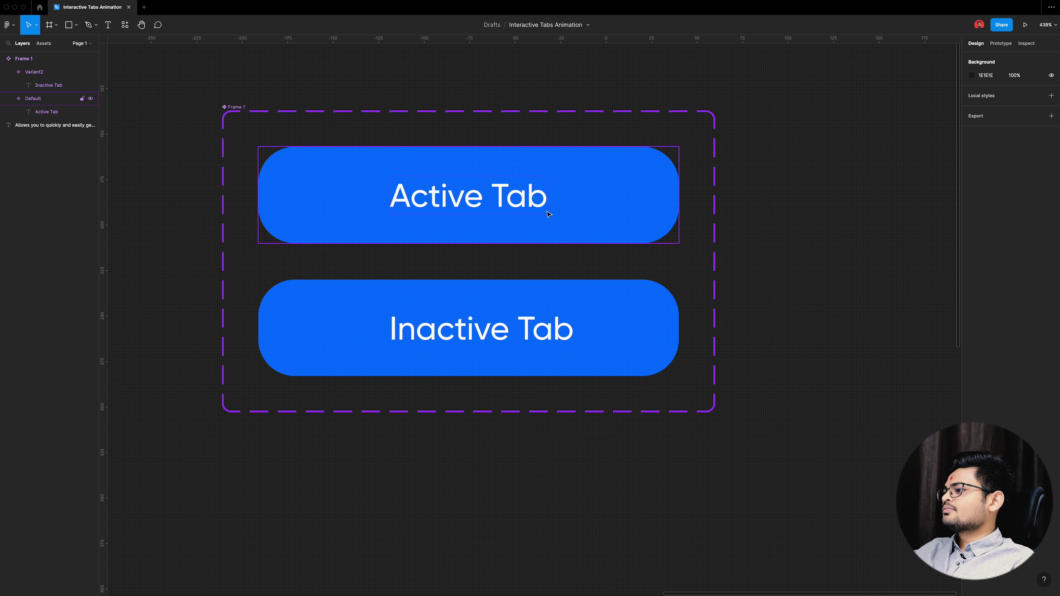
left_click(600, 196)
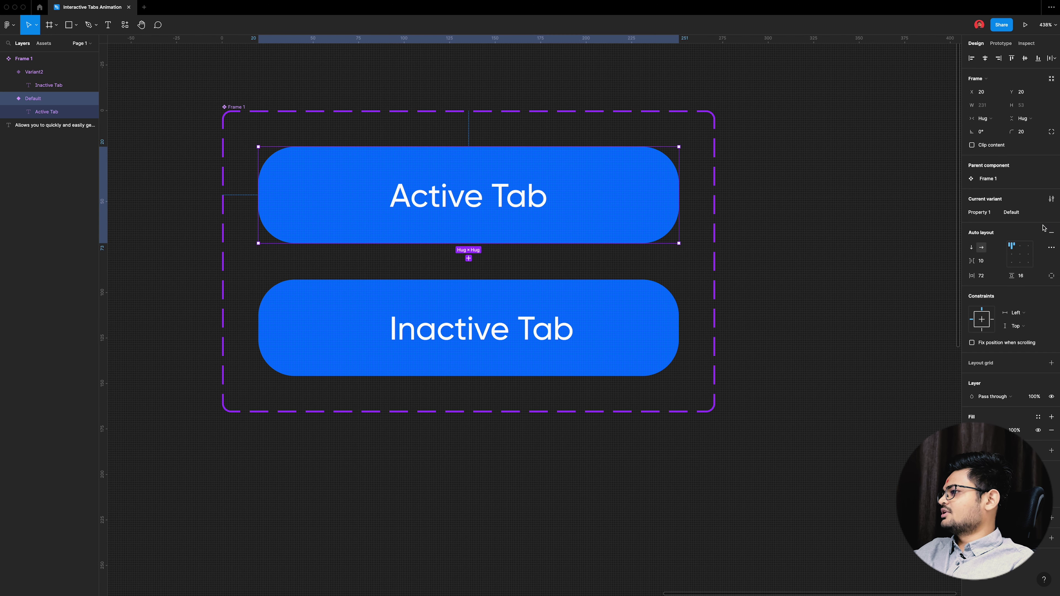
left_click(1020, 256)
Step: Centre the Inactive Tab's auto-layout content and its label text
left_click(607, 347)
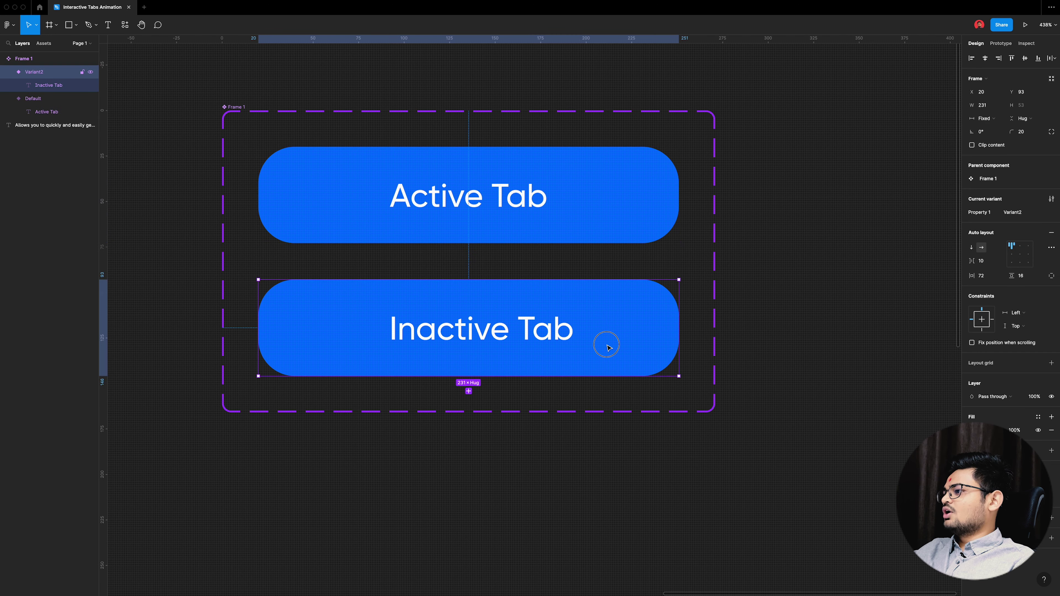
left_click(1022, 265)
double_click(471, 307)
left_click(981, 273)
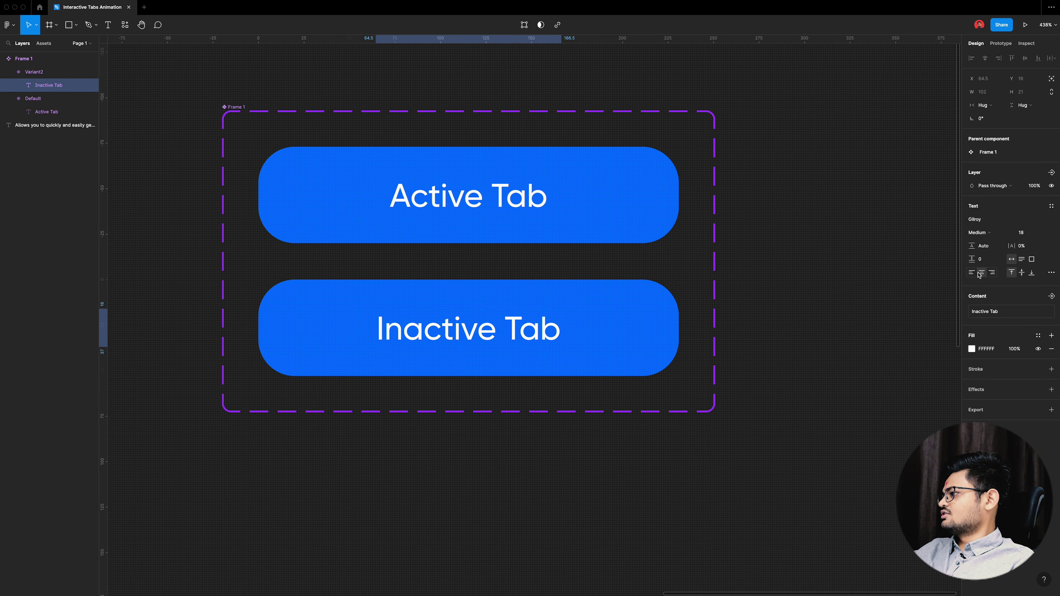
left_click(740, 343)
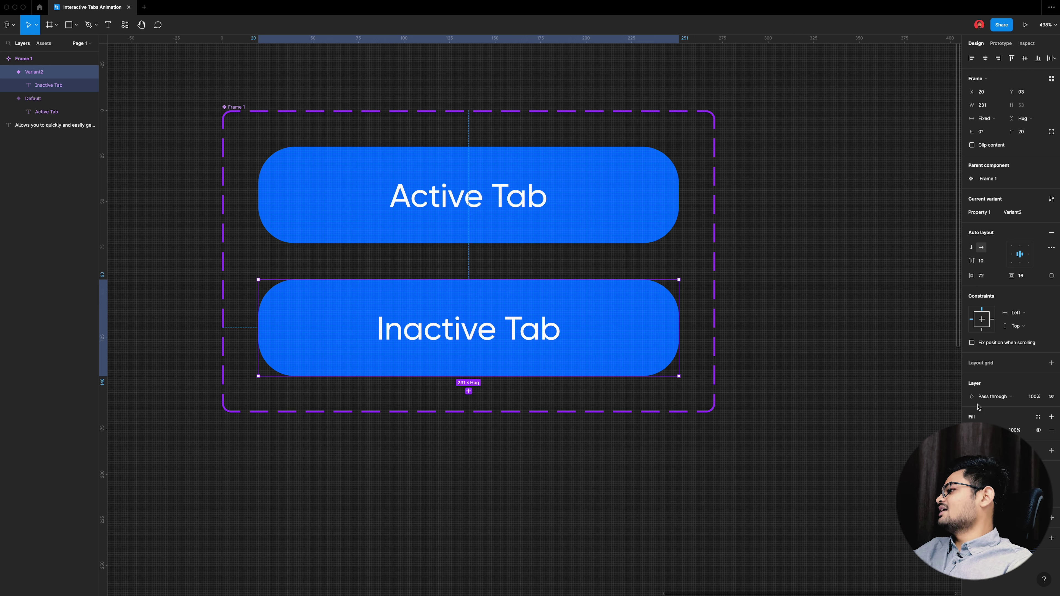
Step: Change the Inactive Tab variant's fill to a darker, muted blue
left_click(973, 430)
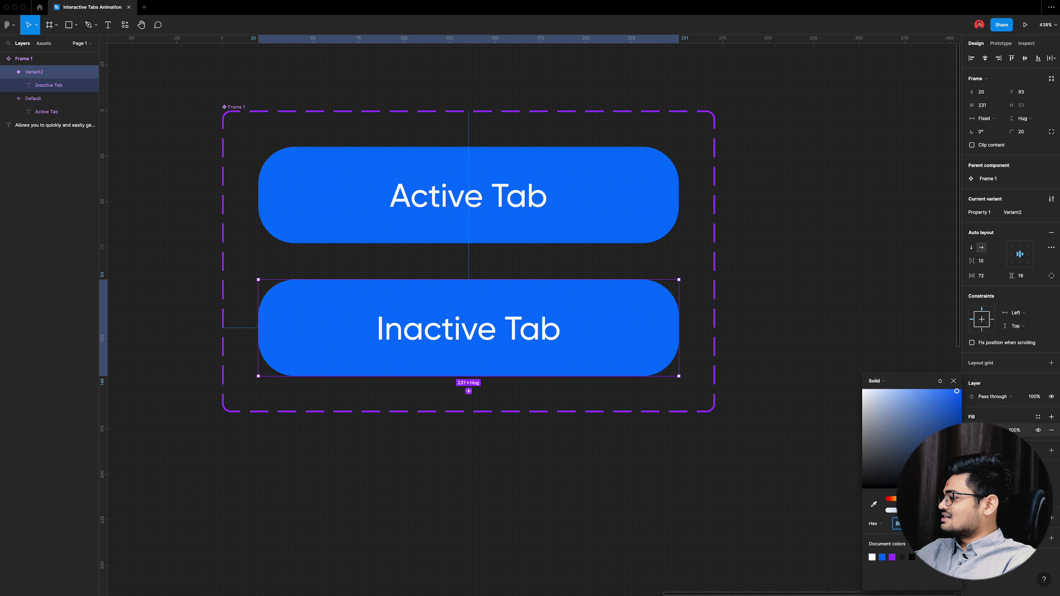
left_click(944, 424)
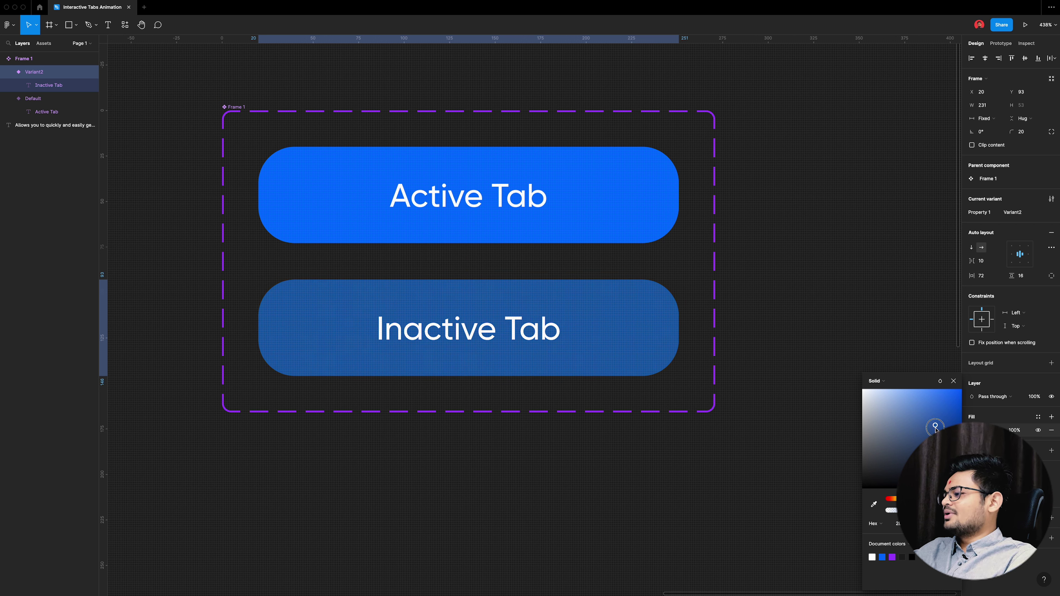
left_click_drag(936, 427, 926, 432)
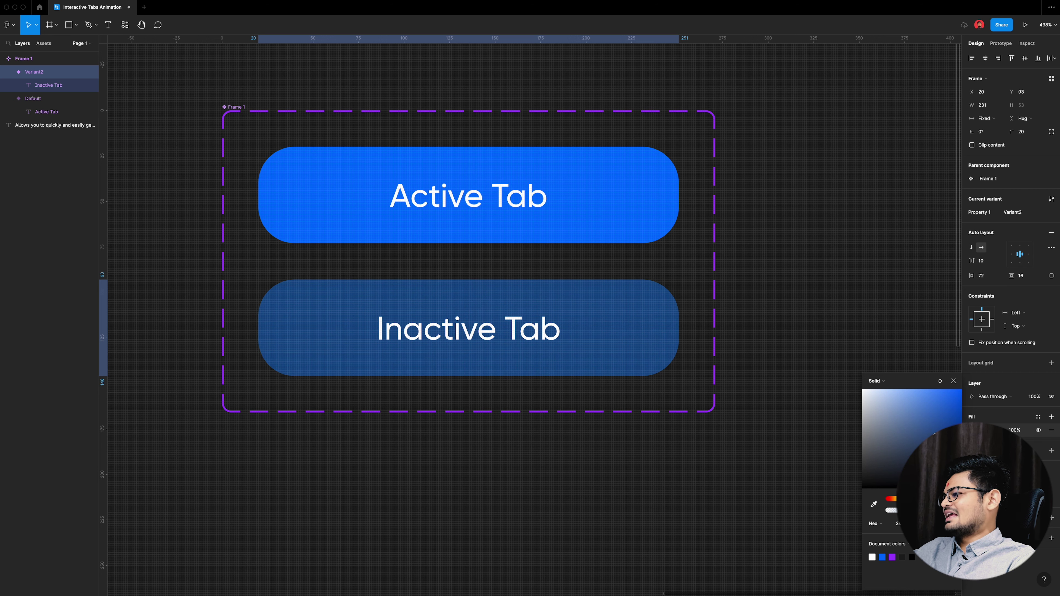
left_click(953, 381)
left_click(815, 458)
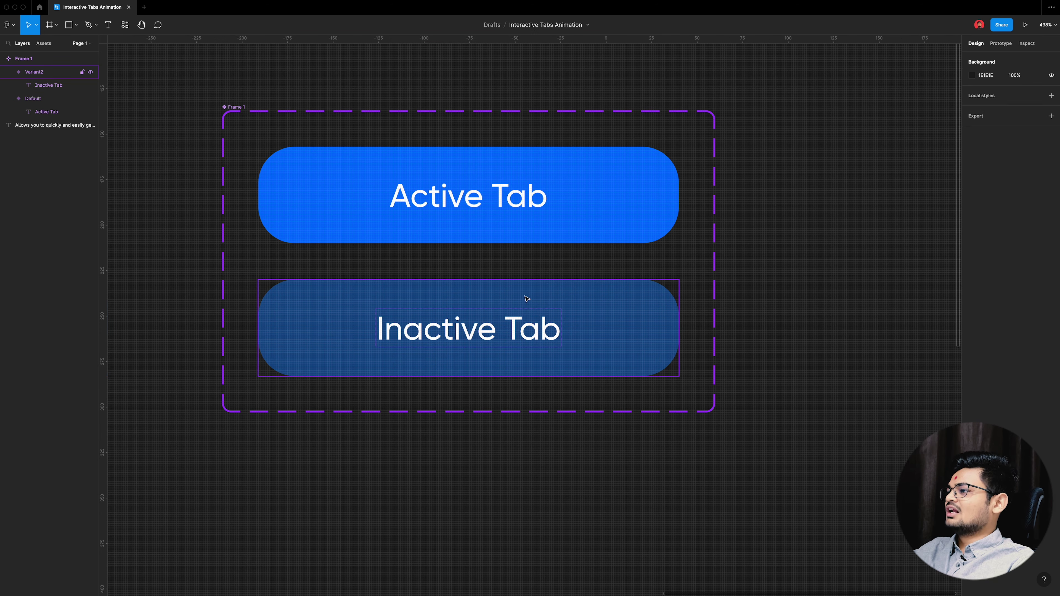
scroll(527, 299, "down", 5)
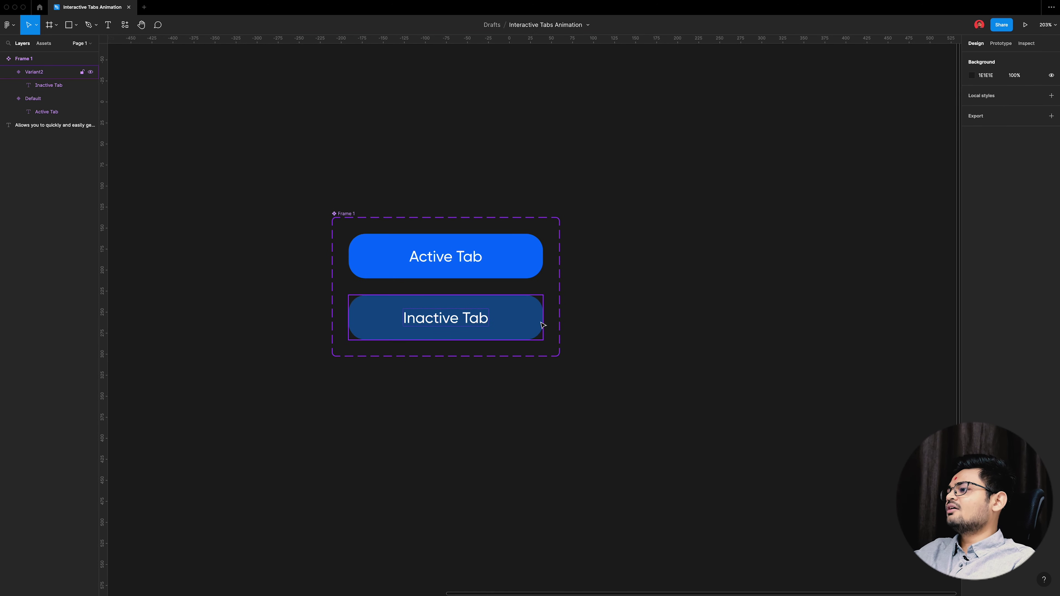
scroll(592, 334, "right", 3)
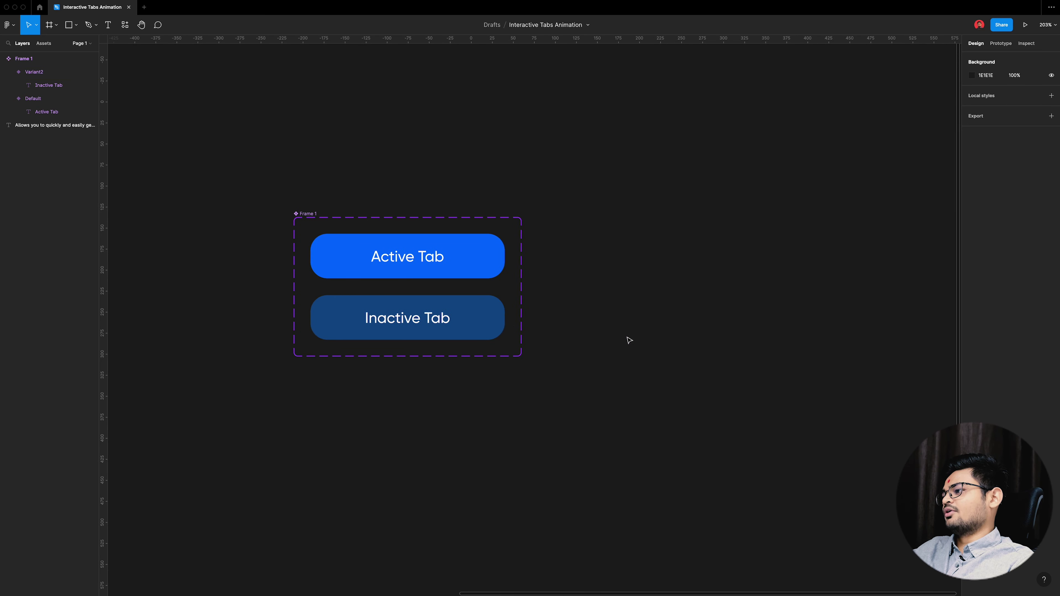
key("alt+l")
Step: Place an Active Tab instance from local components beside the component set
left_click(42, 44)
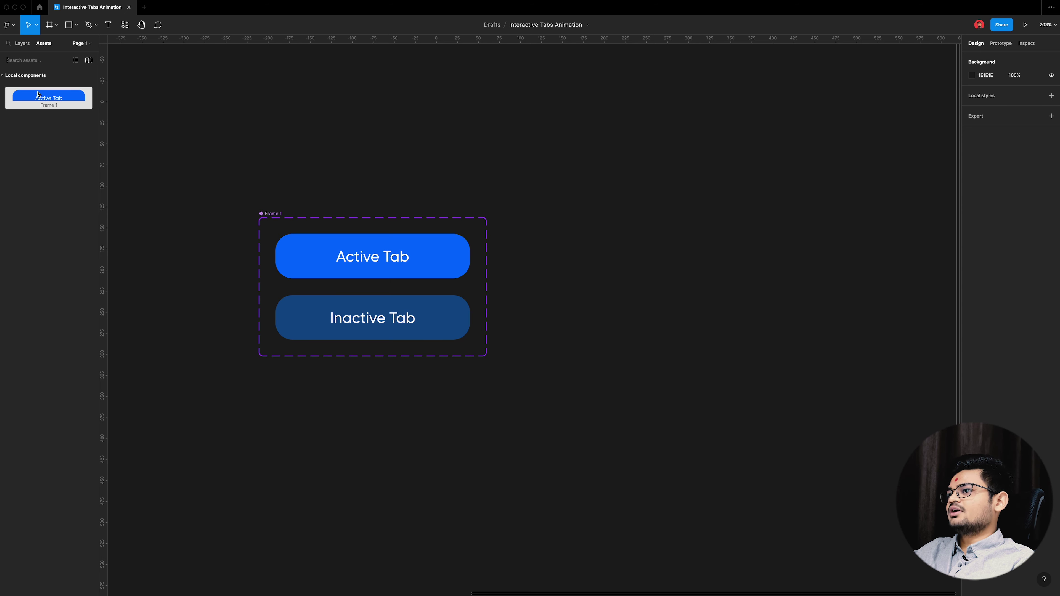
left_click_drag(31, 94, 617, 250)
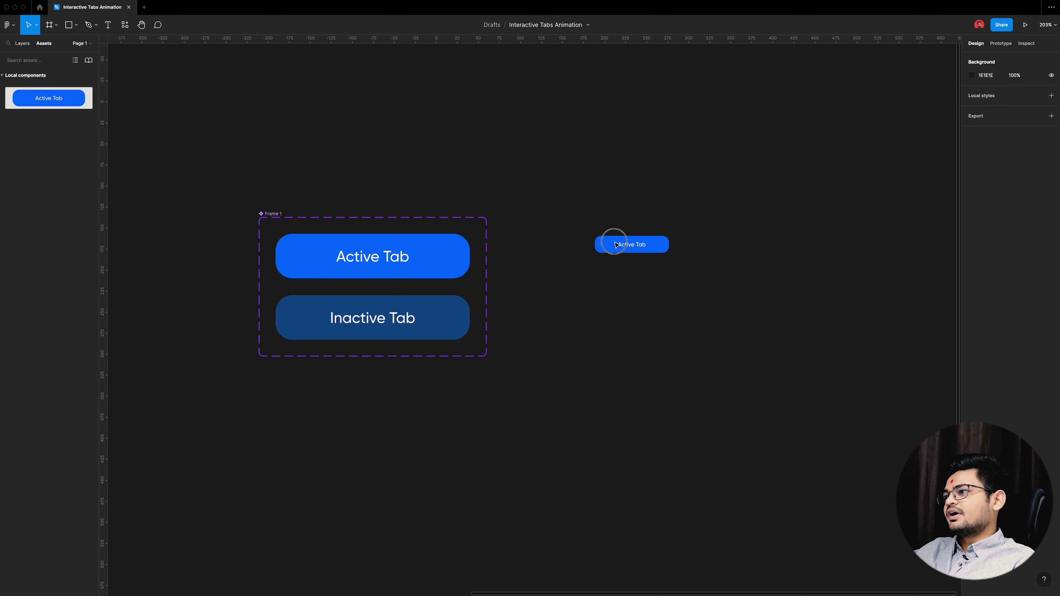
scroll(746, 269, "up", 3)
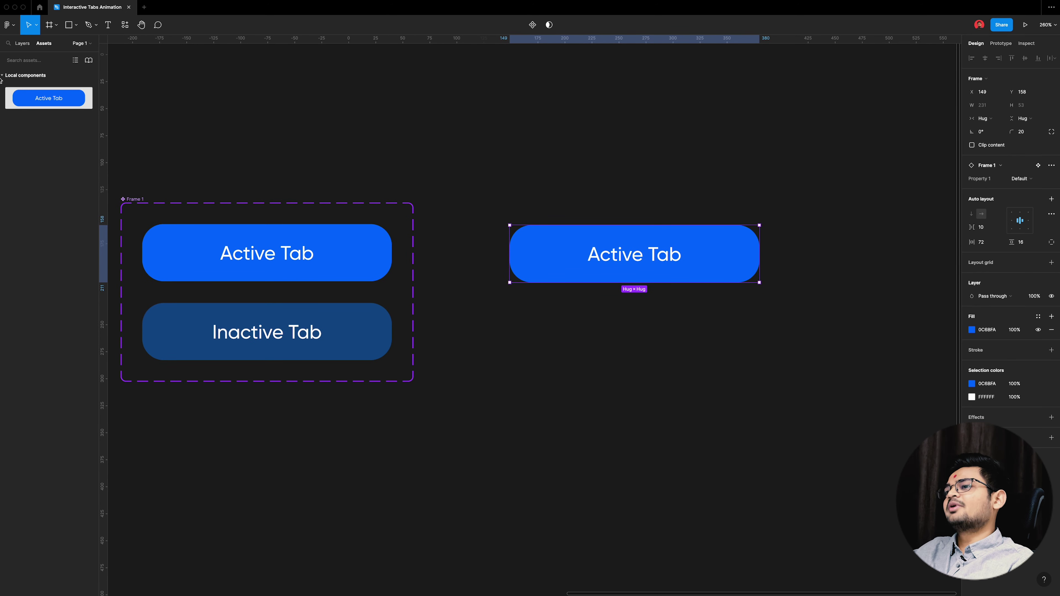
left_click(25, 76)
left_click(19, 43)
Step: Duplicate the instance to its right and nudge the copy up 1 px
scroll(817, 328, "right", 3)
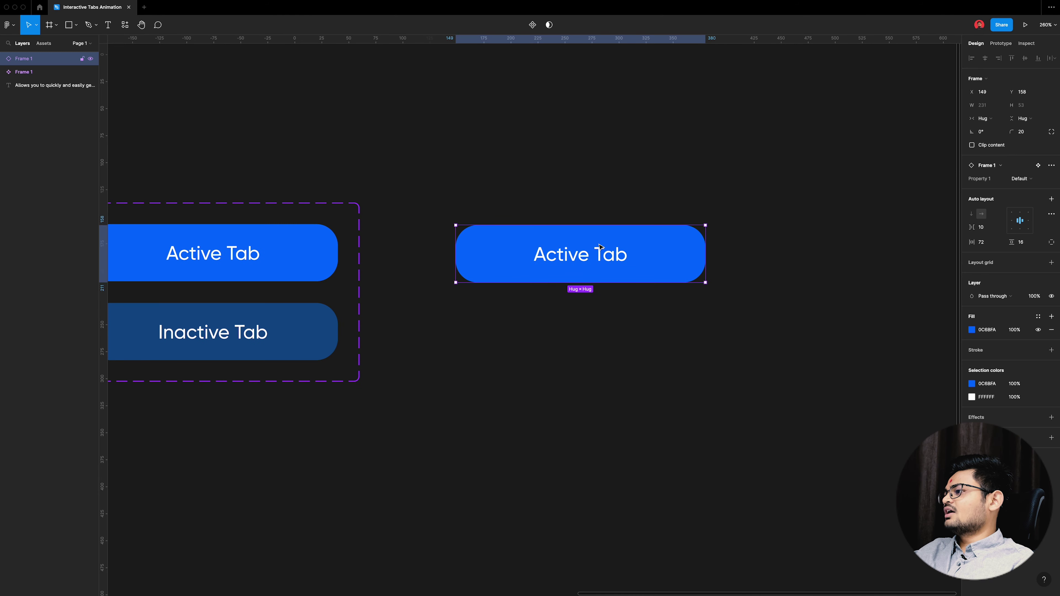
left_click_drag(619, 253, 880, 260)
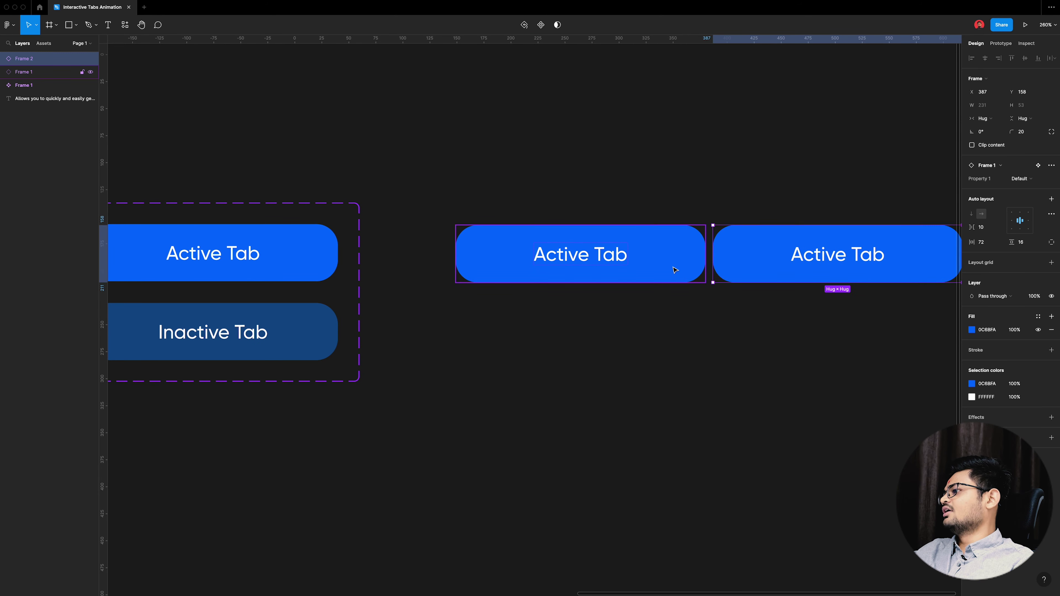
key("Up")
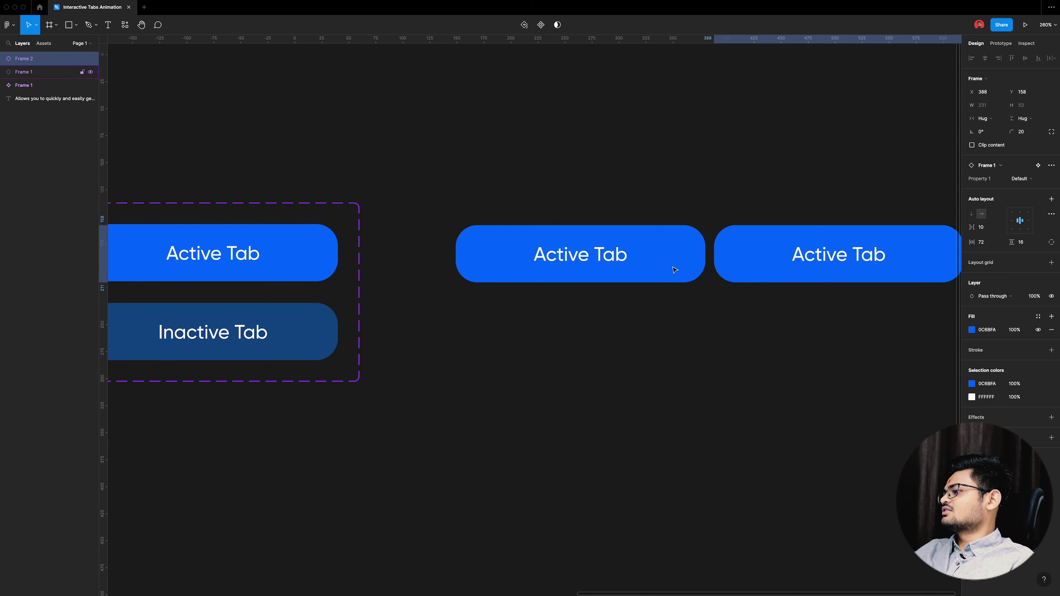
scroll(675, 269, "right", 3)
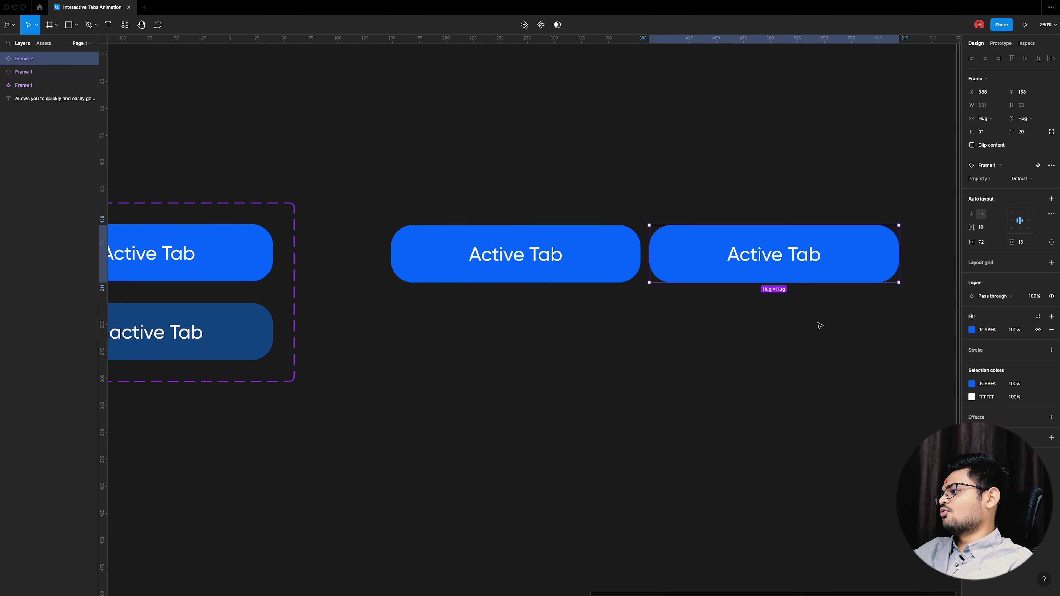
Step: Rename the default variant's Property 1 value to 'Active'
left_click(859, 338)
scroll(249, 245, "left", 5)
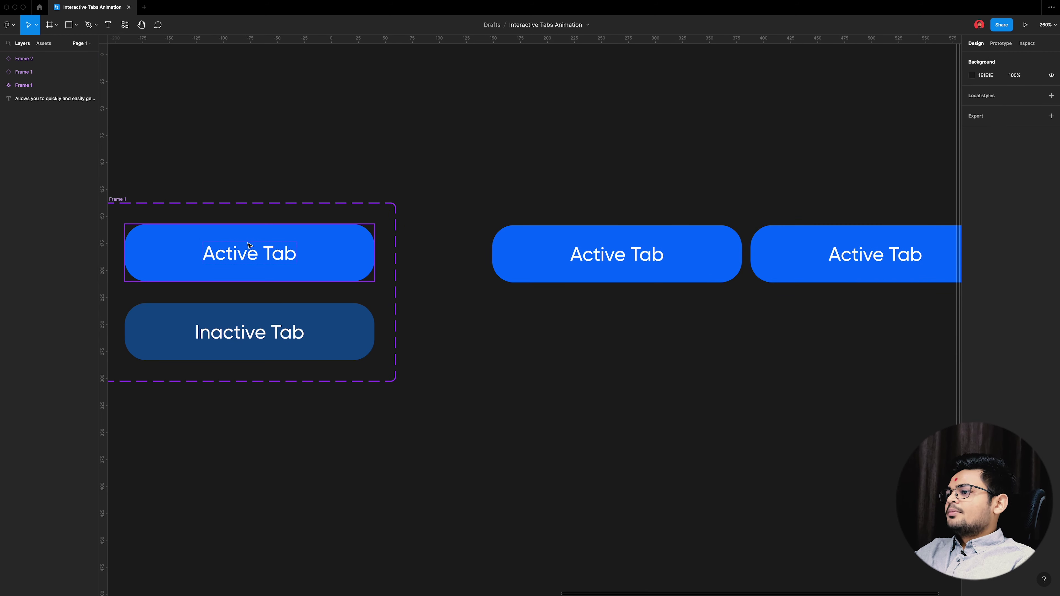
left_click(334, 253)
left_click(1029, 213)
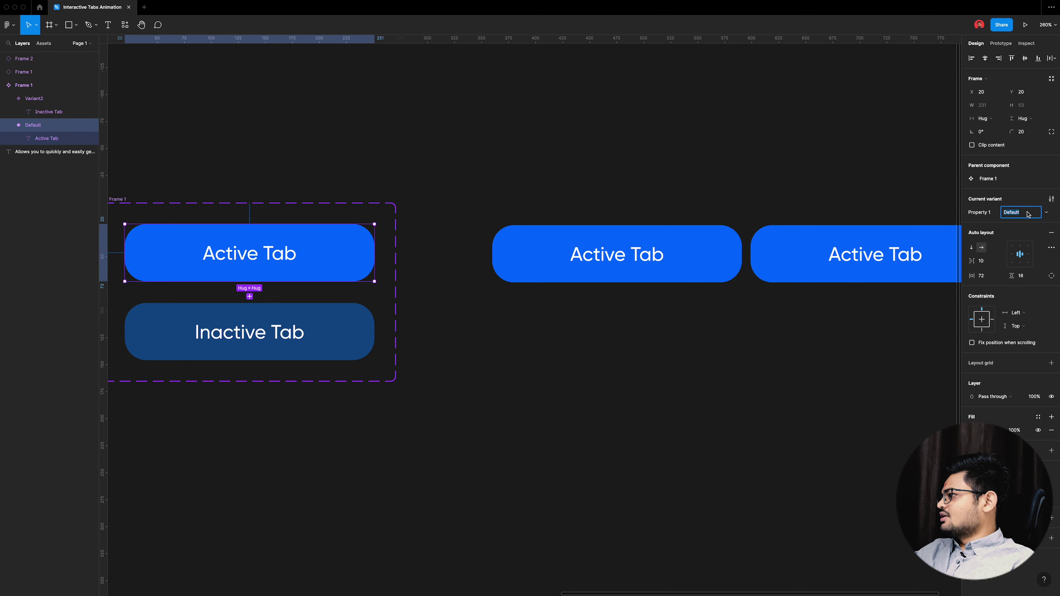
type("Active")
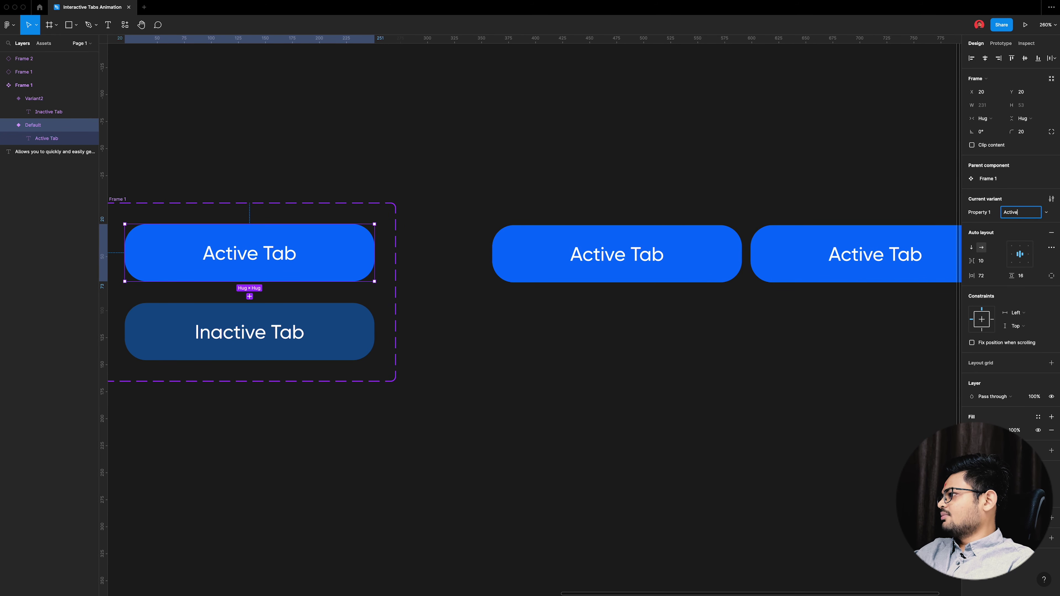
key("Return")
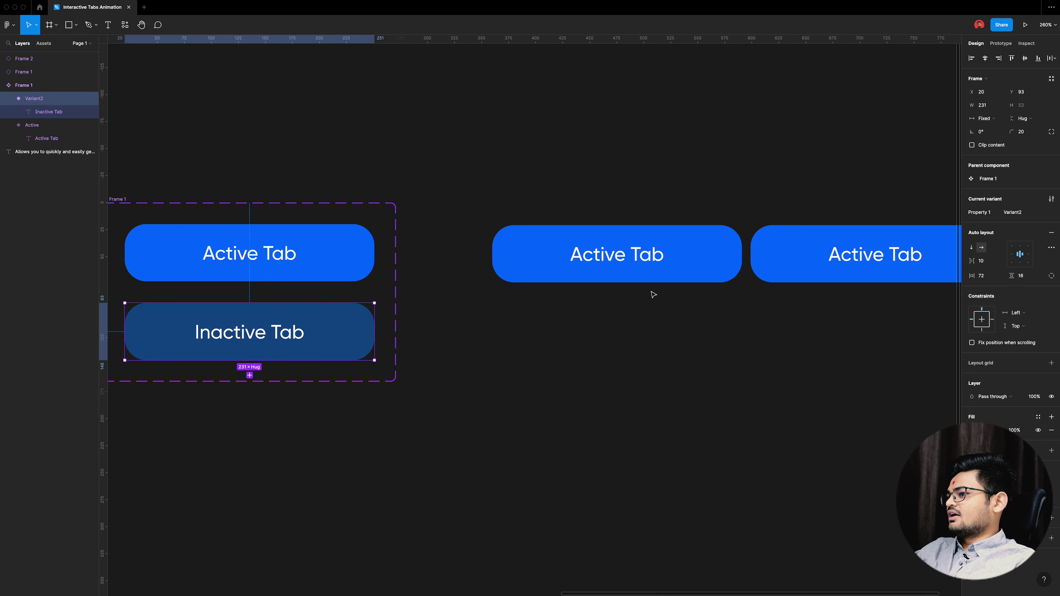
Step: Rename the second variant's Property 1 value to 'Inactive' and reselect the left instance
left_click(370, 338)
left_click(1030, 214)
type("Inac")
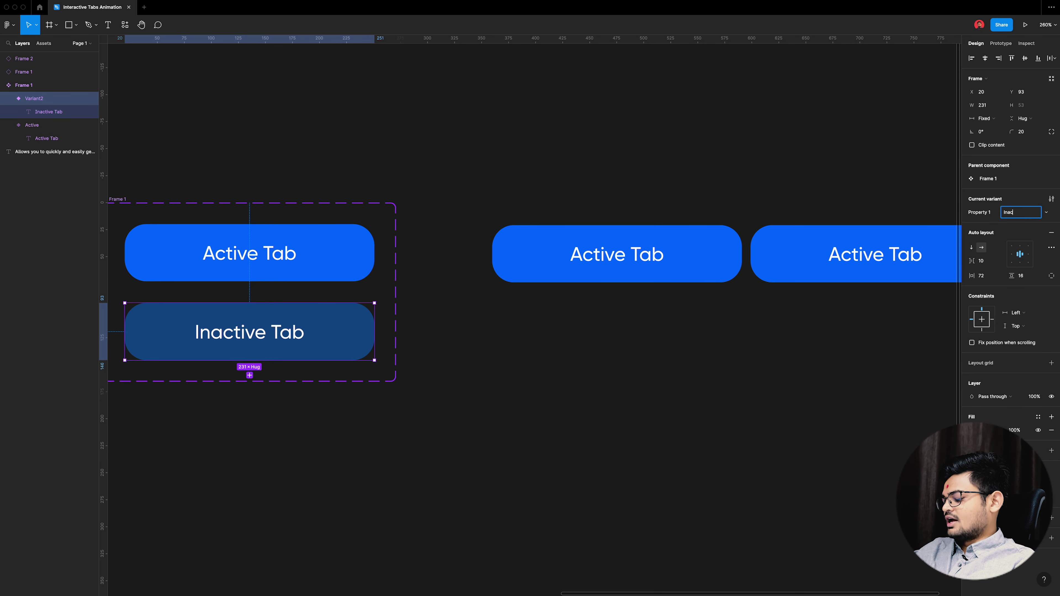
type("tive")
left_click(854, 318)
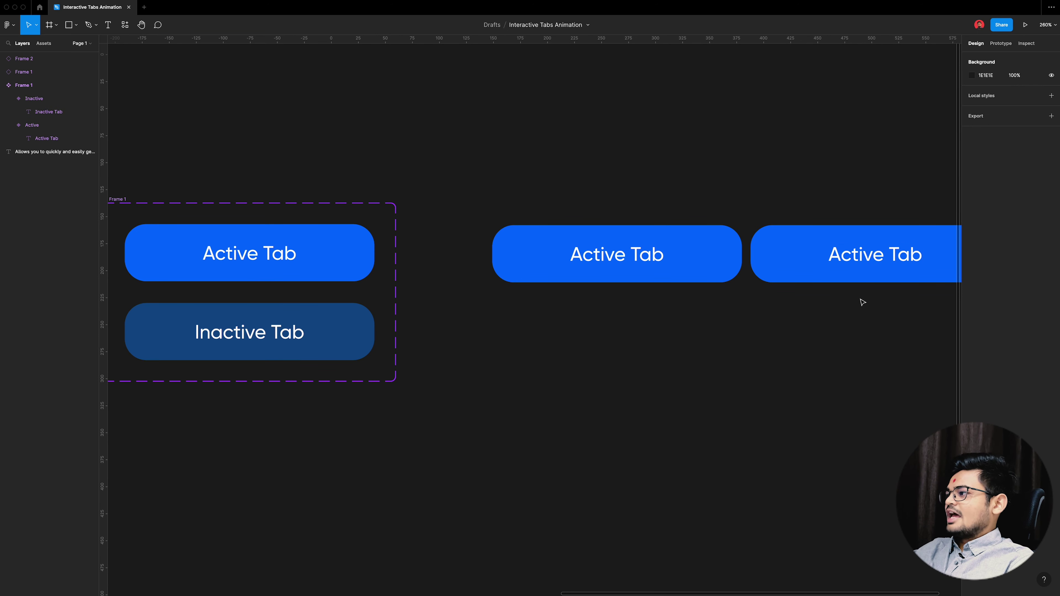
scroll(862, 302, "right", 1)
scroll(760, 289, "right", 4)
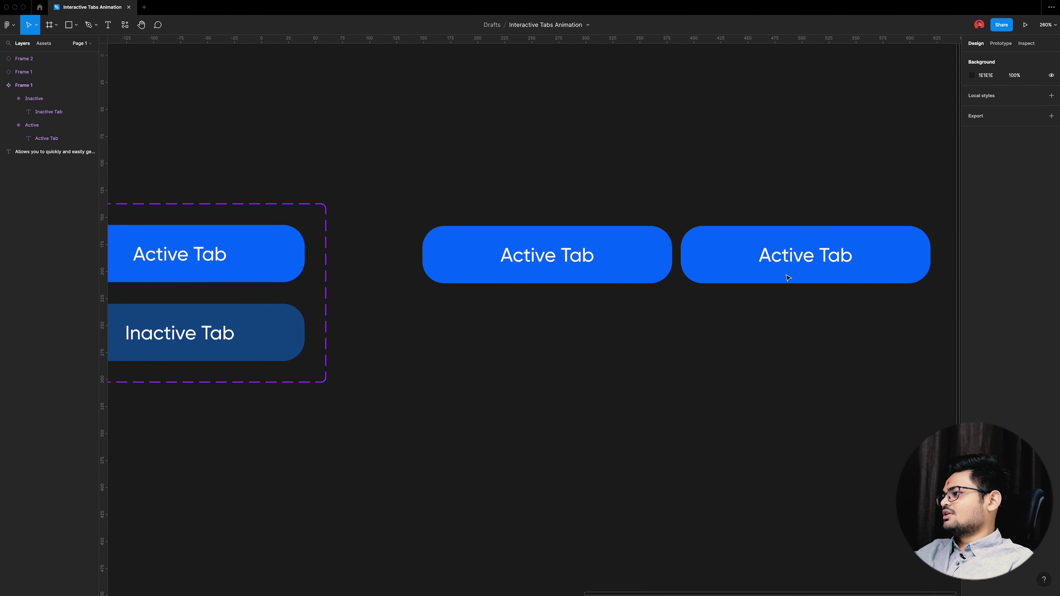
left_click(639, 257)
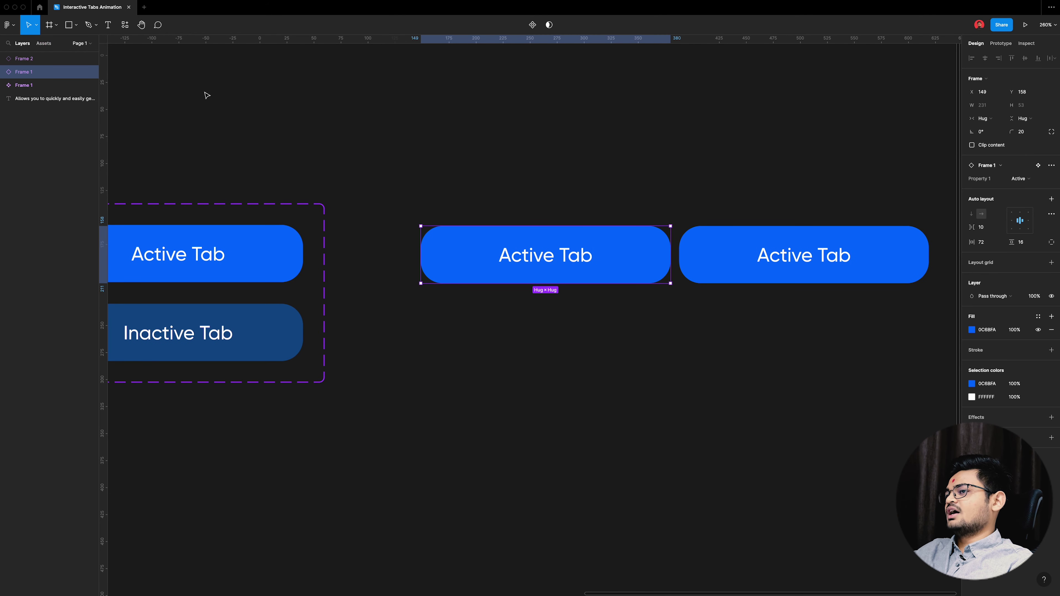
scroll(796, 294, "right", 4)
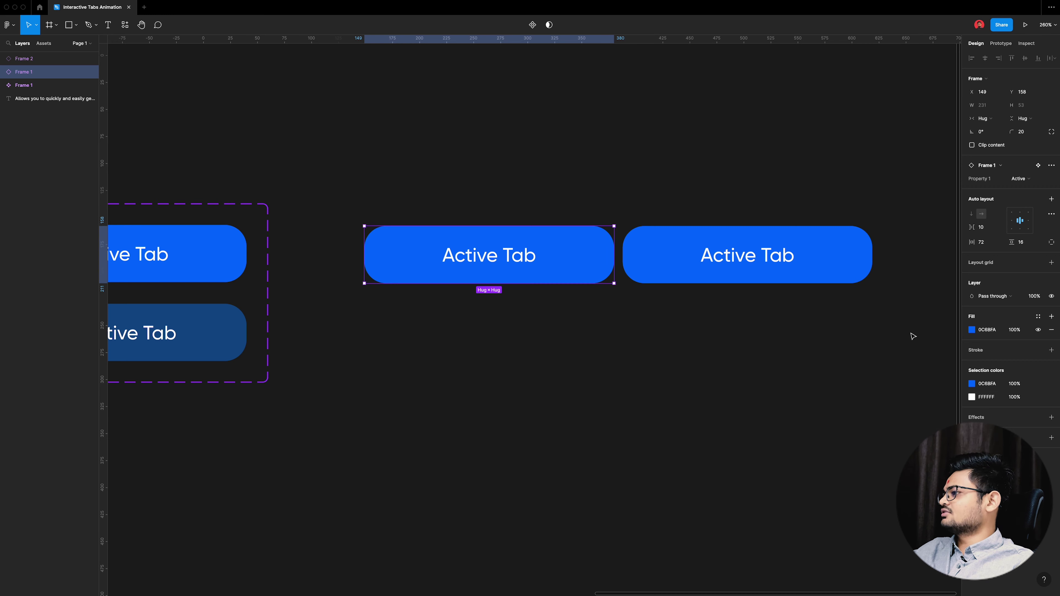
Step: Wrap both Active Tab instances in a new auto-layout frame
left_click_drag(919, 336, 359, 199)
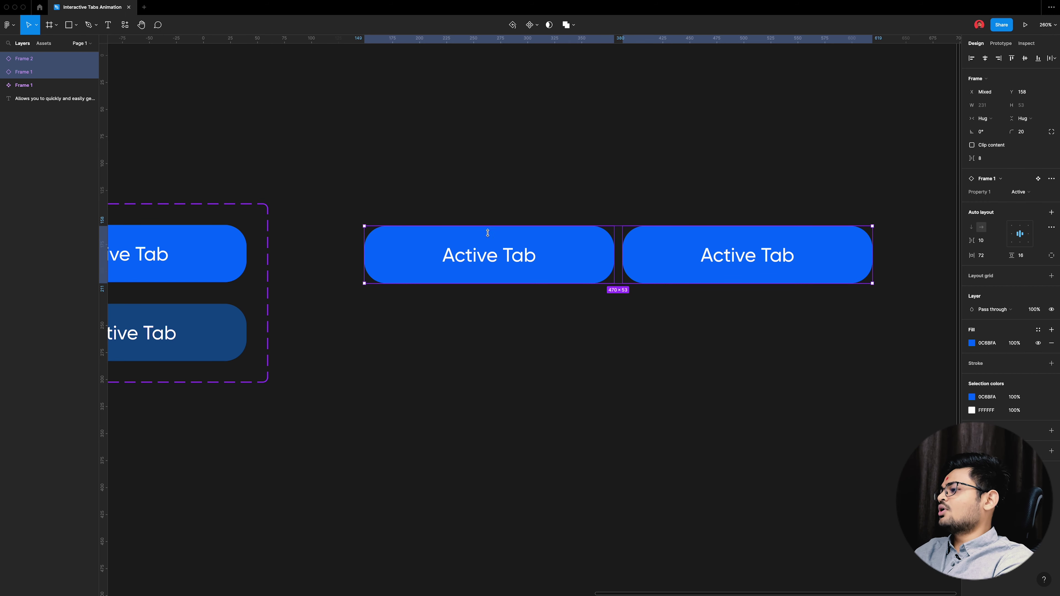
scroll(733, 331, "right", 2)
scroll(733, 330, "right", 1)
scroll(733, 330, "right", 2)
scroll(733, 330, "right", 2)
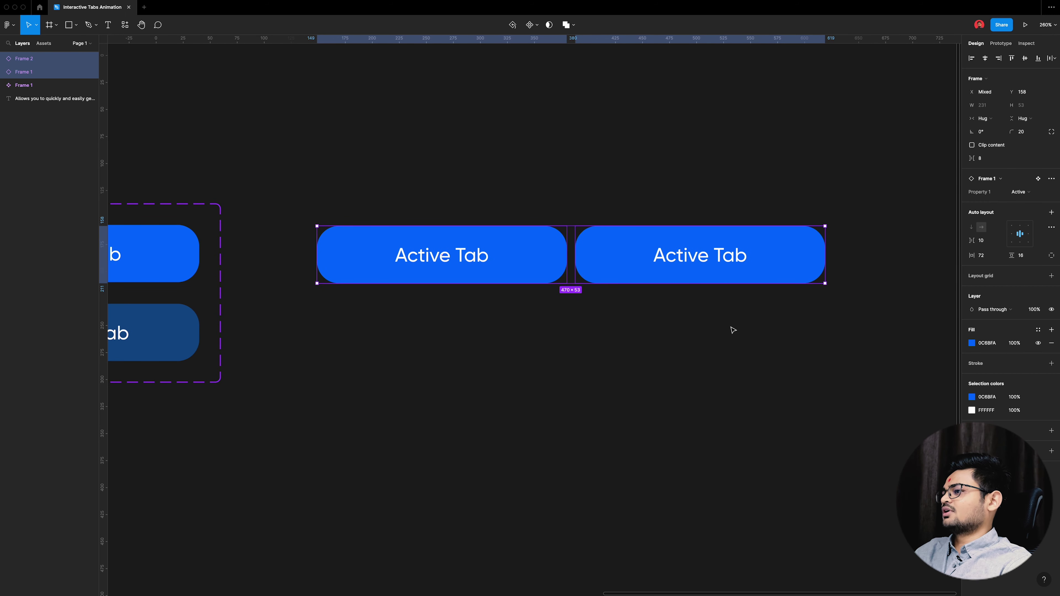
scroll(733, 330, "right", 1)
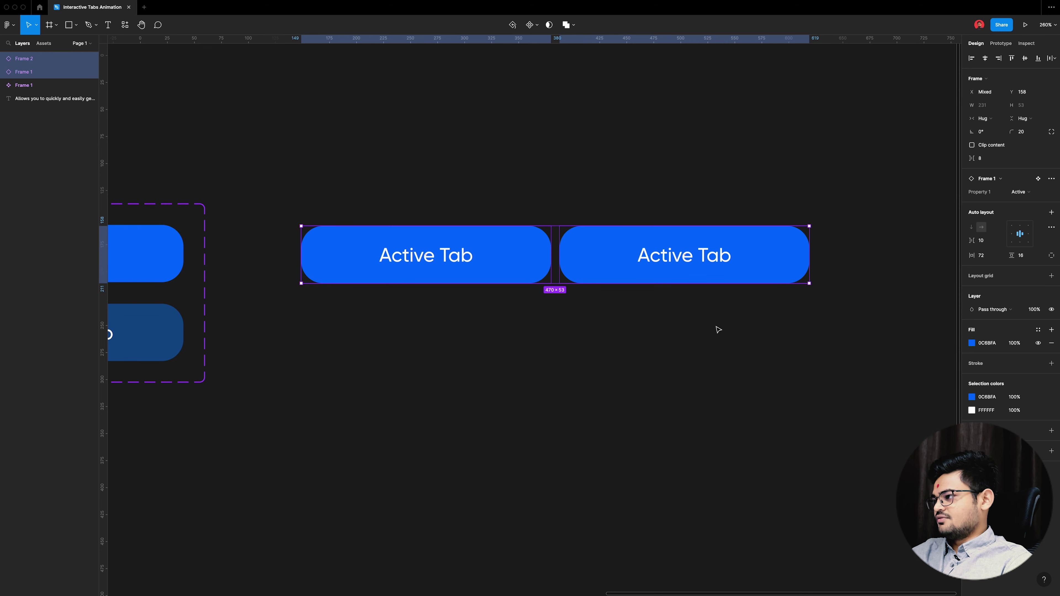
key("shift+a")
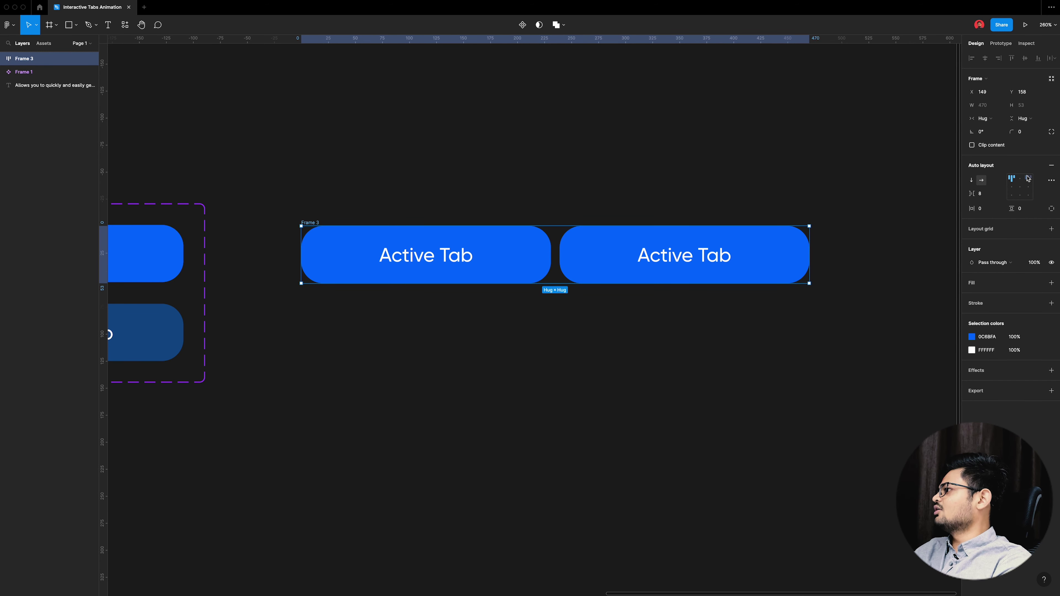
Step: Set the frame's horizontal padding to 40 and vertical padding to 20
left_click(981, 209)
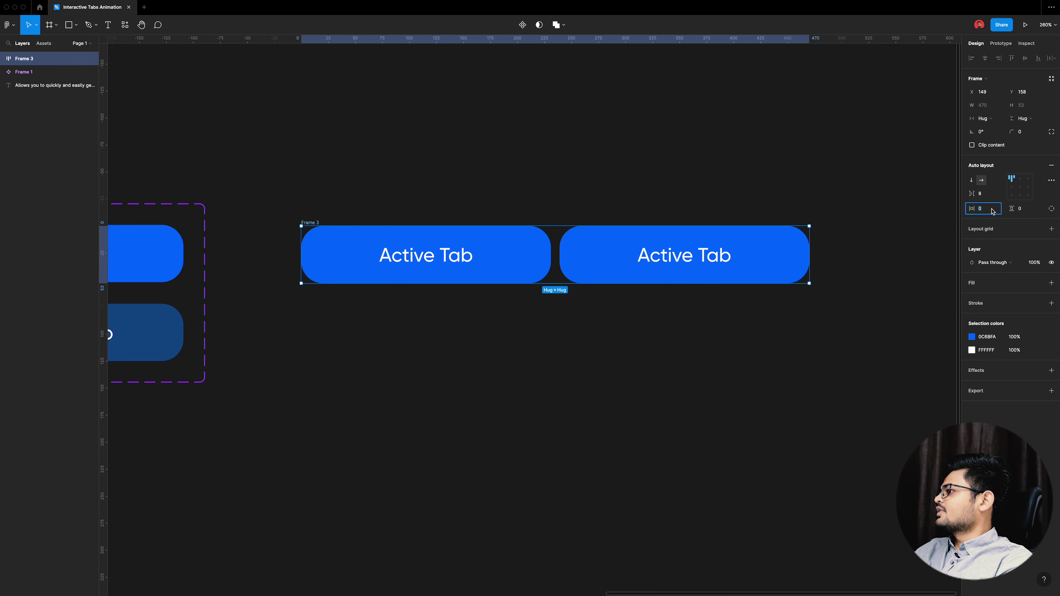
type("20")
key("Return")
key("shift+Up")
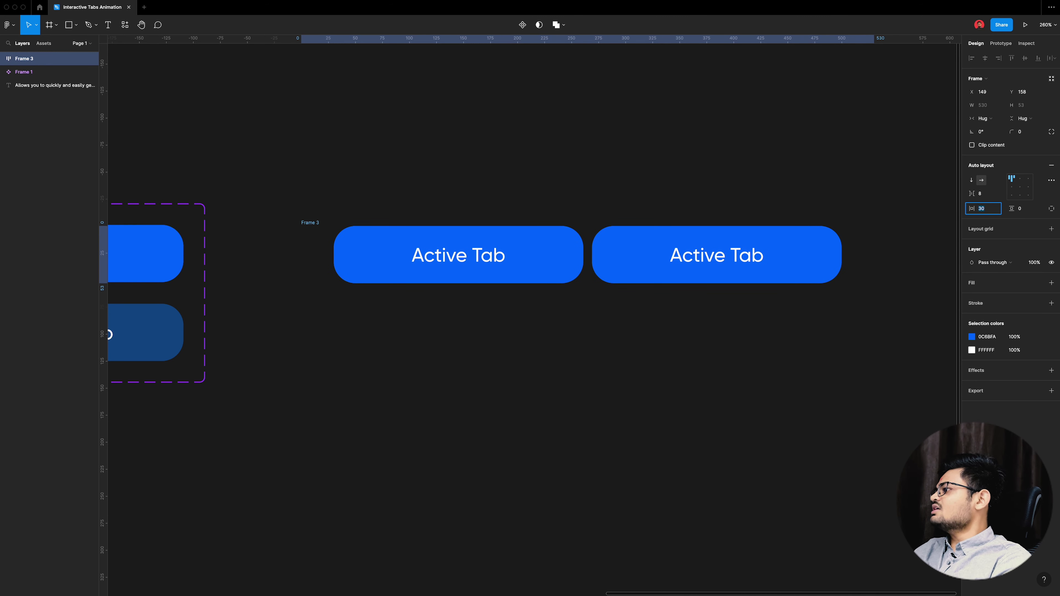
key("shift+Up")
left_click(1030, 213)
key("shift+Up")
key("shift+Up")
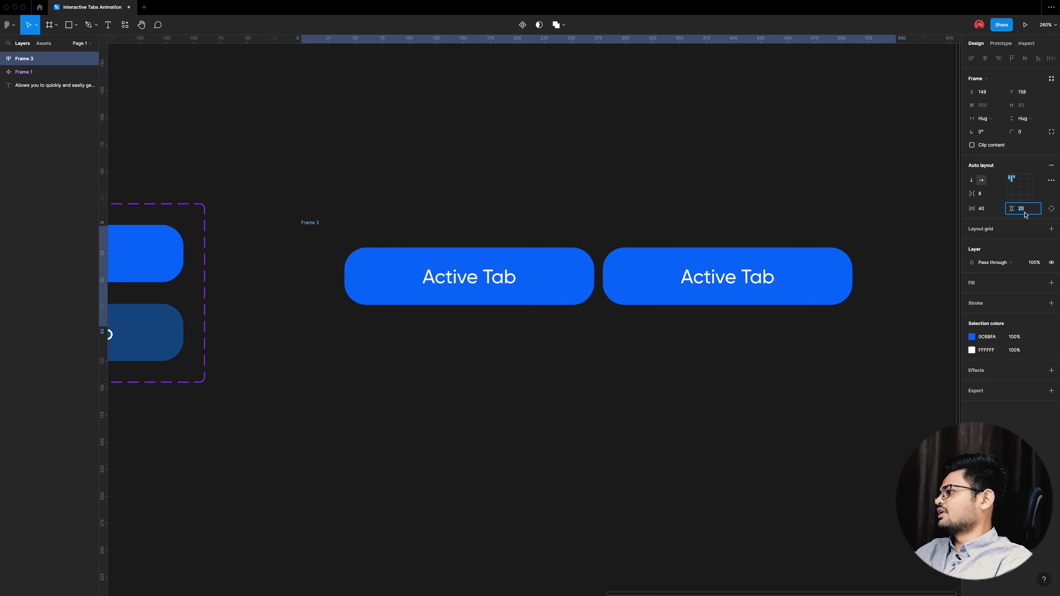
Step: Switch the right tab instance to the Inactive variant
left_click(833, 267)
left_click(1022, 184)
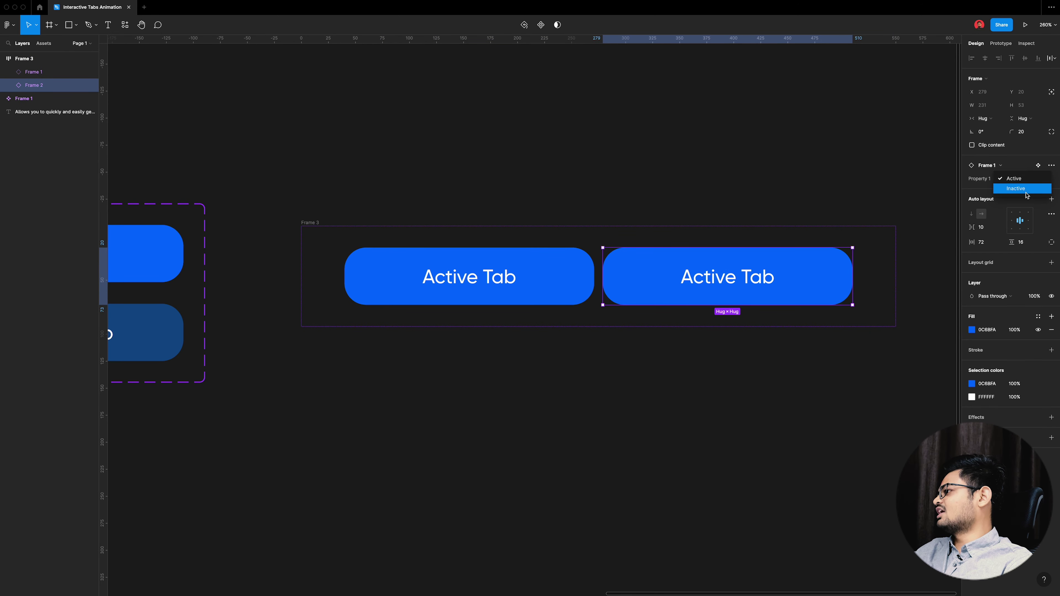
left_click(1025, 194)
left_click(728, 161)
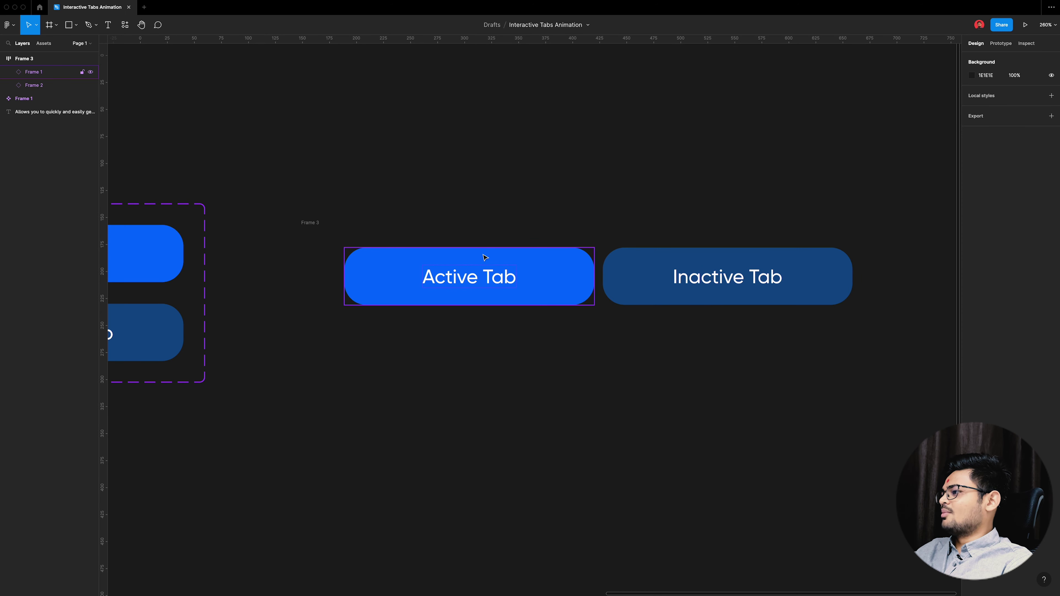
scroll(475, 252, "down", 3, "ctrl")
left_click(372, 234)
Step: Give Frame 3 independent corners with a top-left radius of 20
scroll(788, 241, "down", 1, "ctrl")
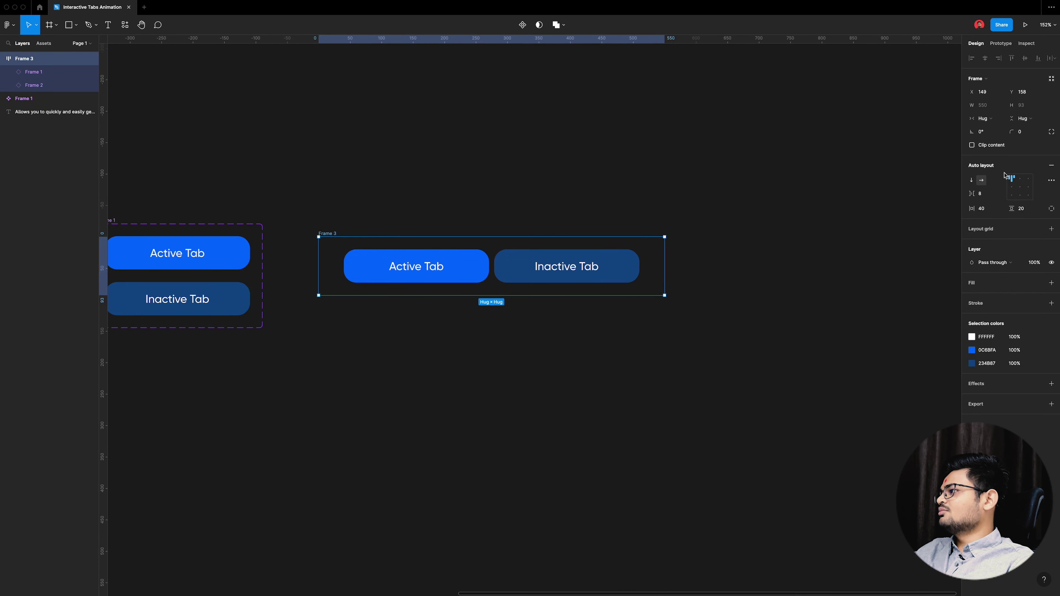
left_click(1053, 128)
left_click(981, 146)
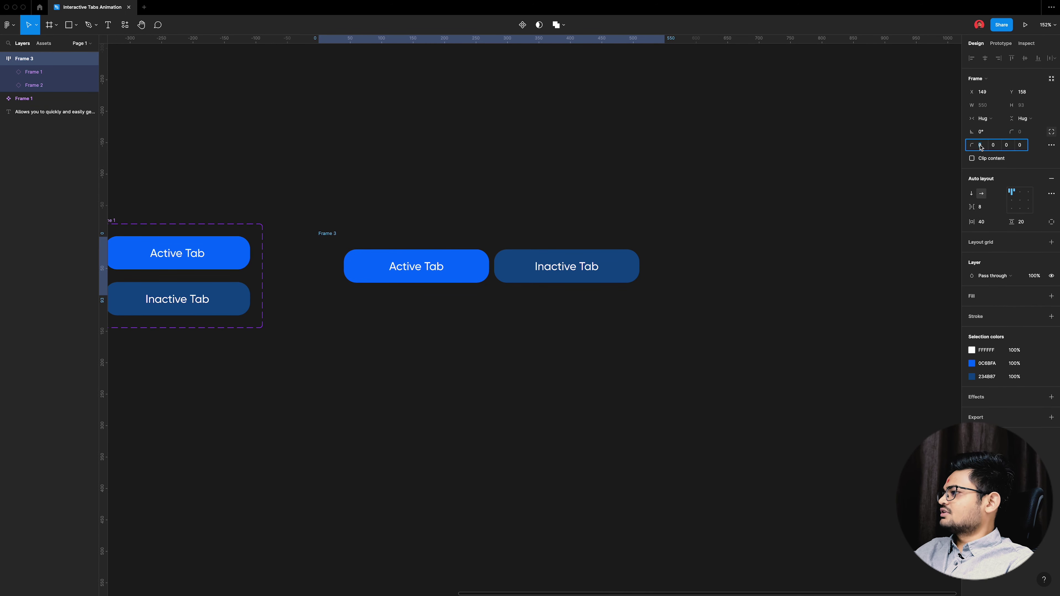
type("2")
key("Tab")
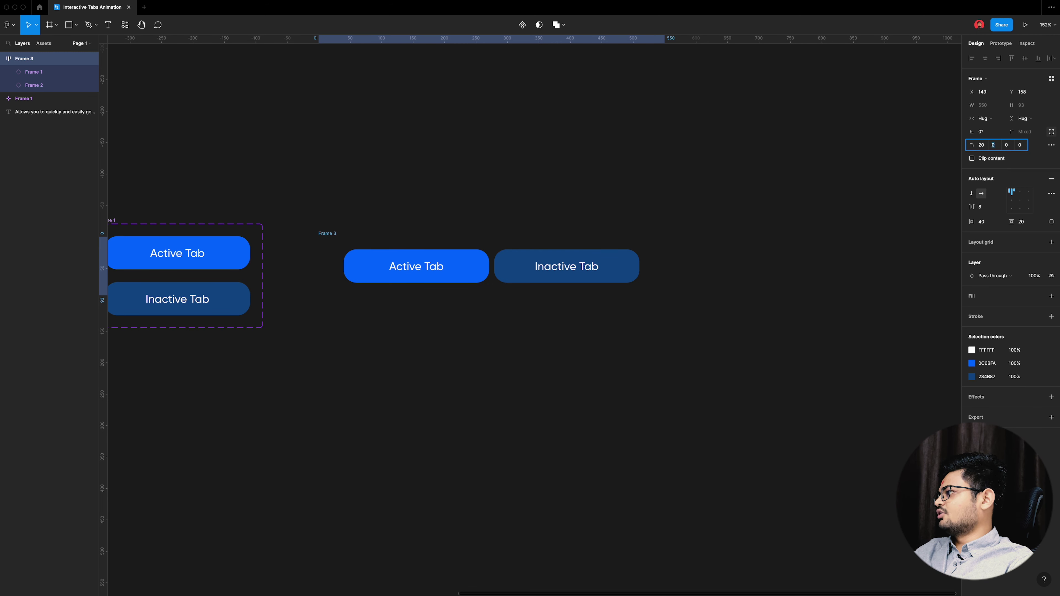
type("20")
key("Return")
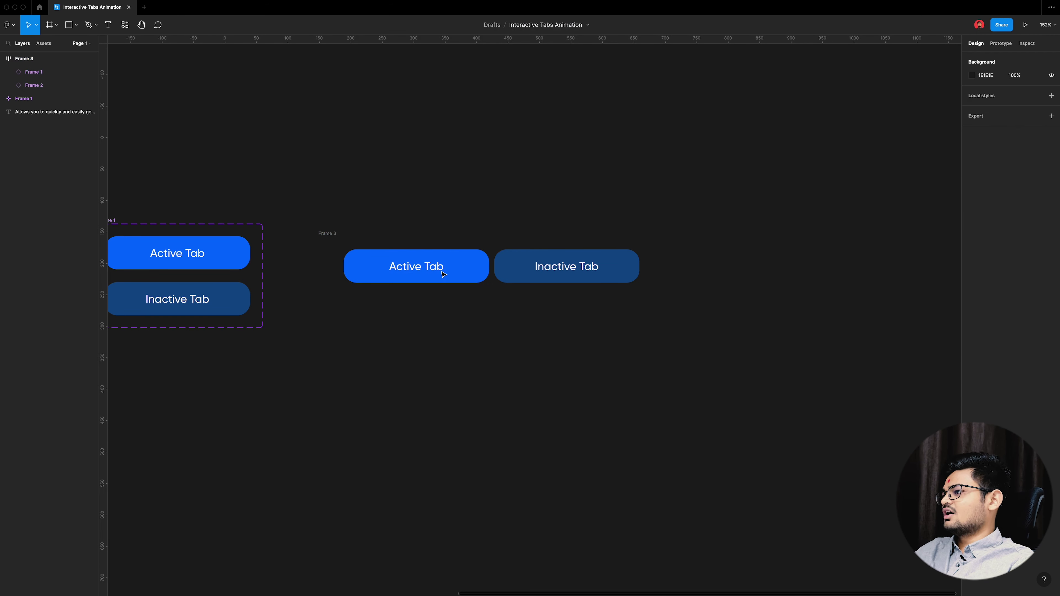
Step: Set the tab bar's horizontal padding to 20
left_click(982, 222)
type("20")
key("Return")
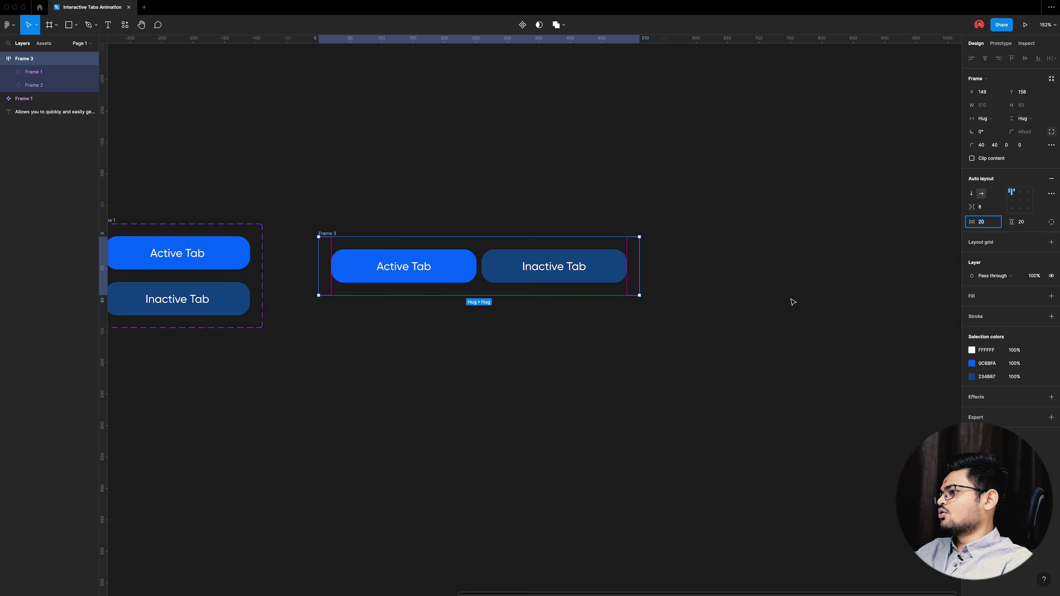
left_click(786, 301)
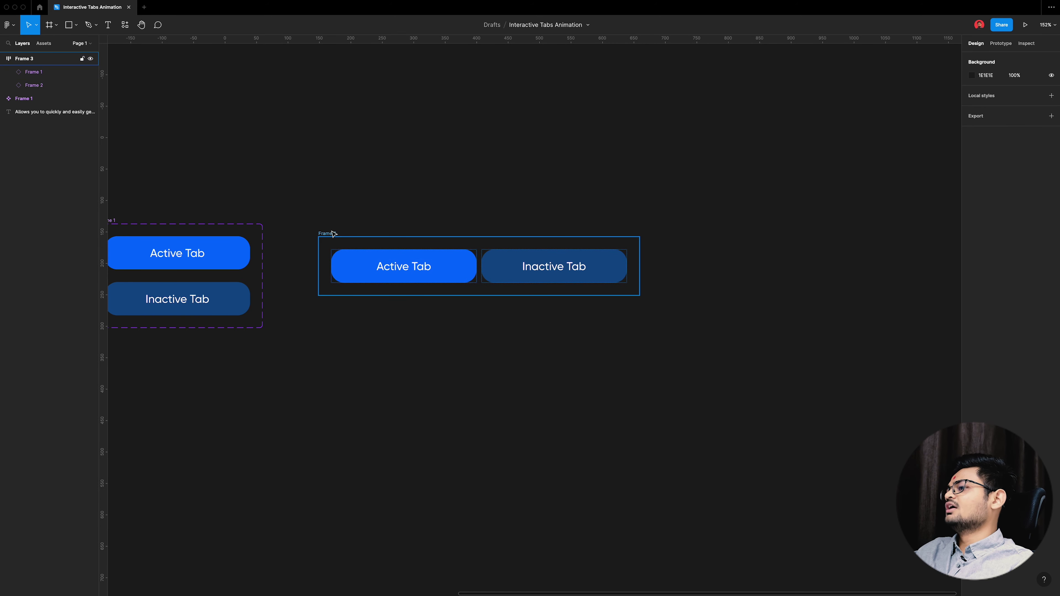
left_click(342, 237)
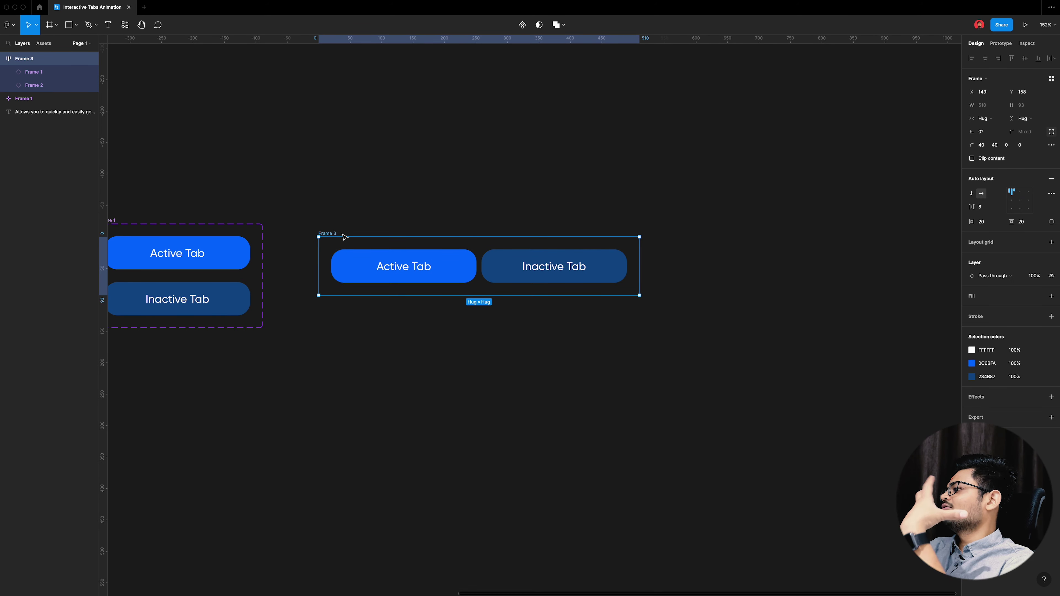
scroll(340, 255, "up", 2)
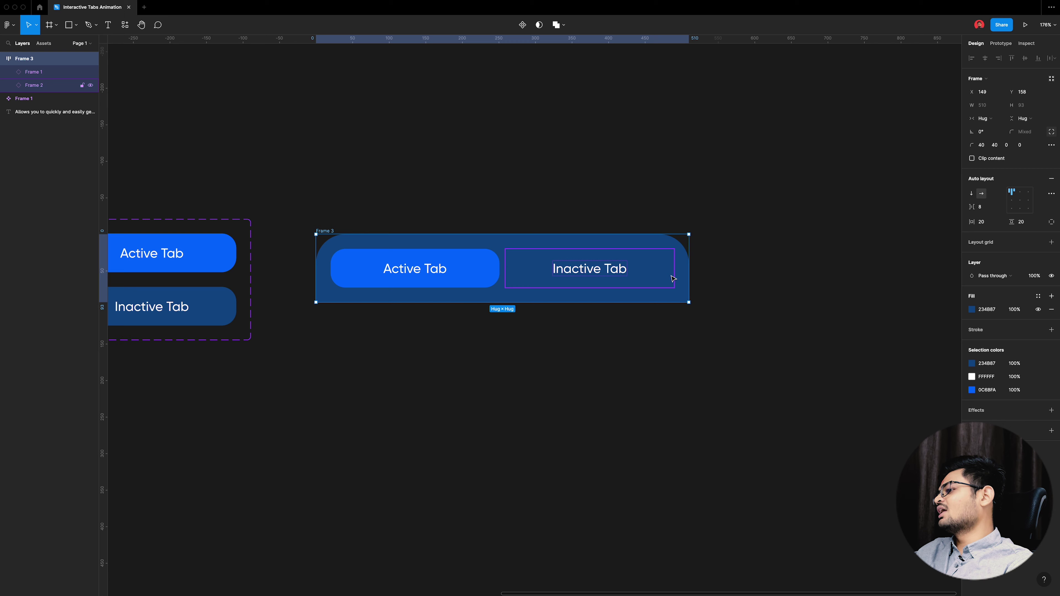
Step: Fill the tab bar with dark blue 234B87
left_click(776, 300)
scroll(684, 350, "down", 2)
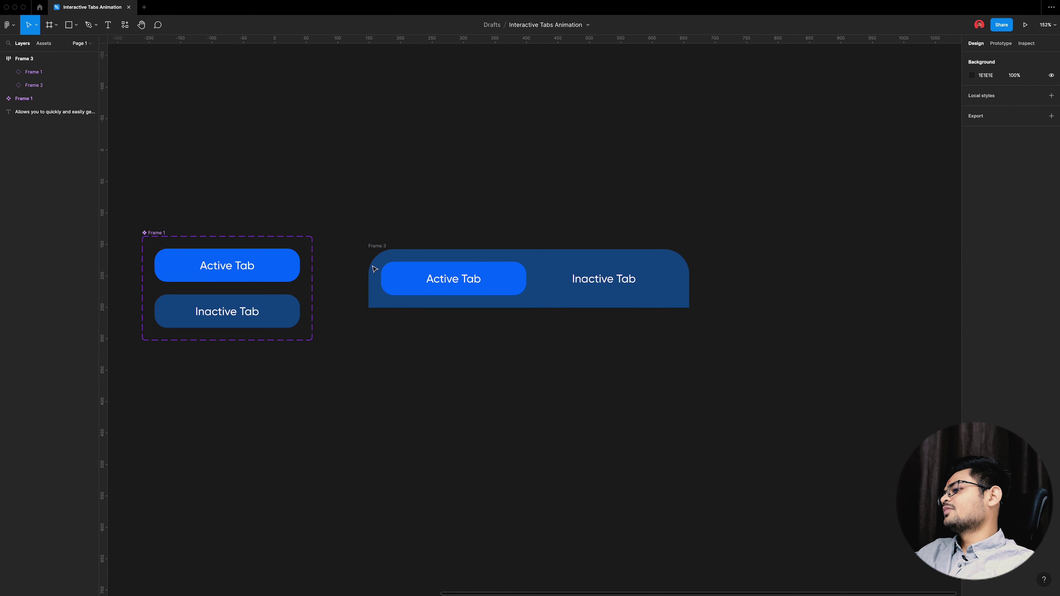
scroll(455, 287, "up", 5)
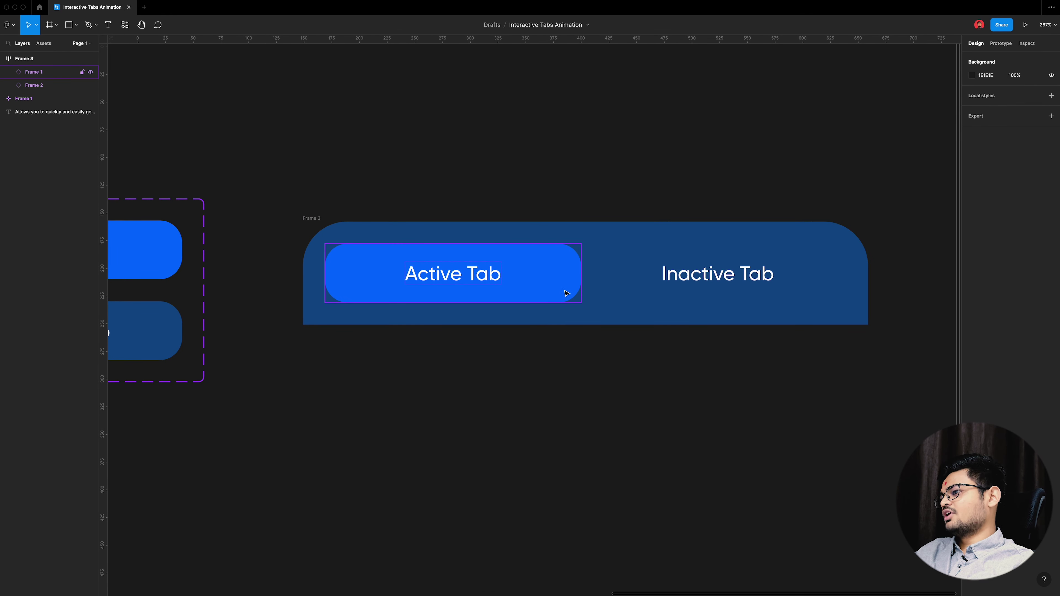
left_click(785, 299)
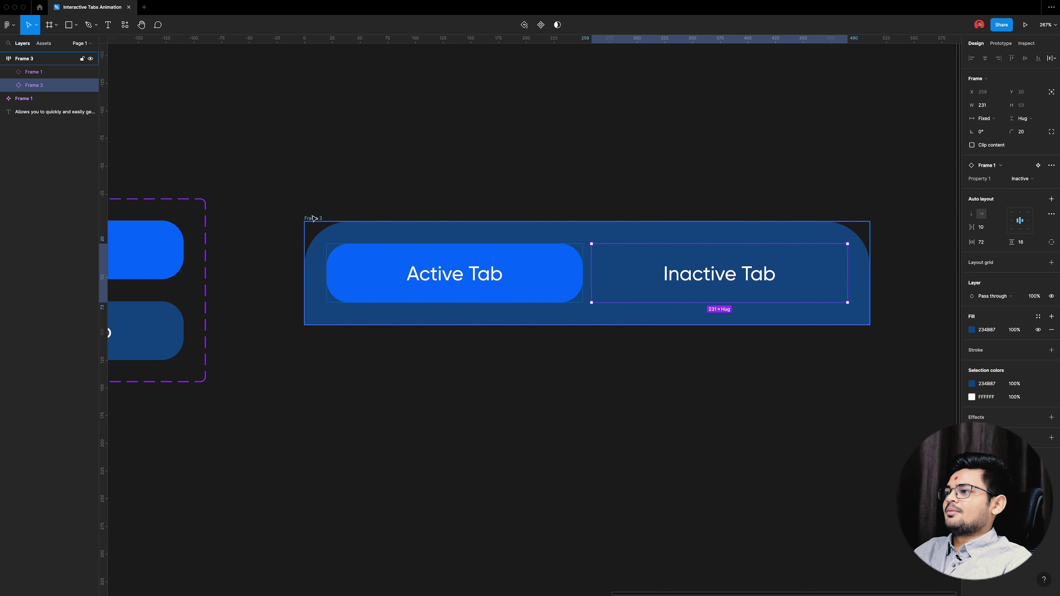
left_click(300, 217)
scroll(406, 279, "down", 3)
left_click(406, 279)
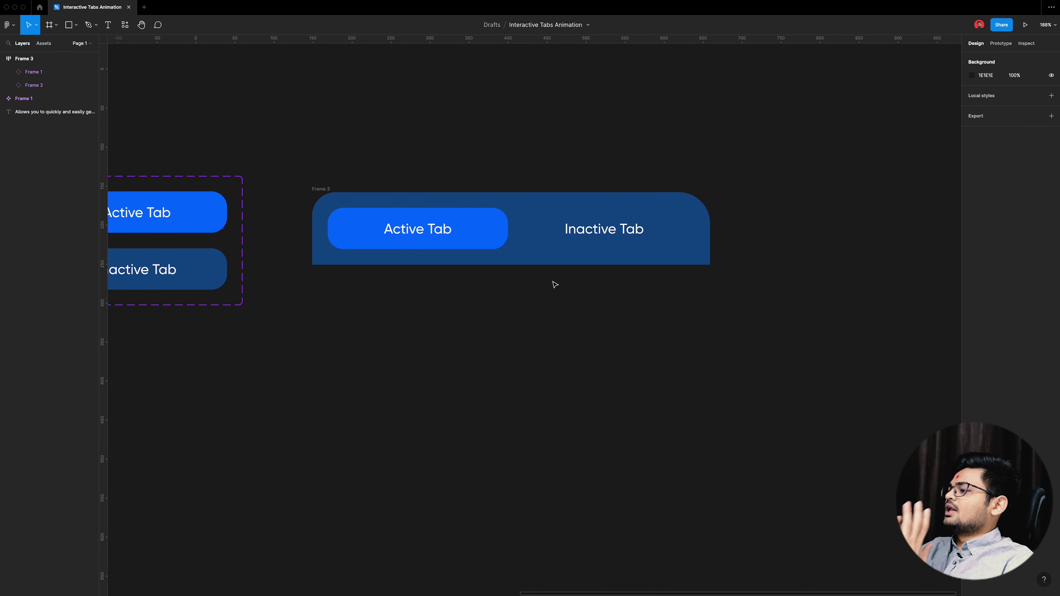
Step: Add a bold text layer reading '1. Tab One Text' below the tab bar
key("r")
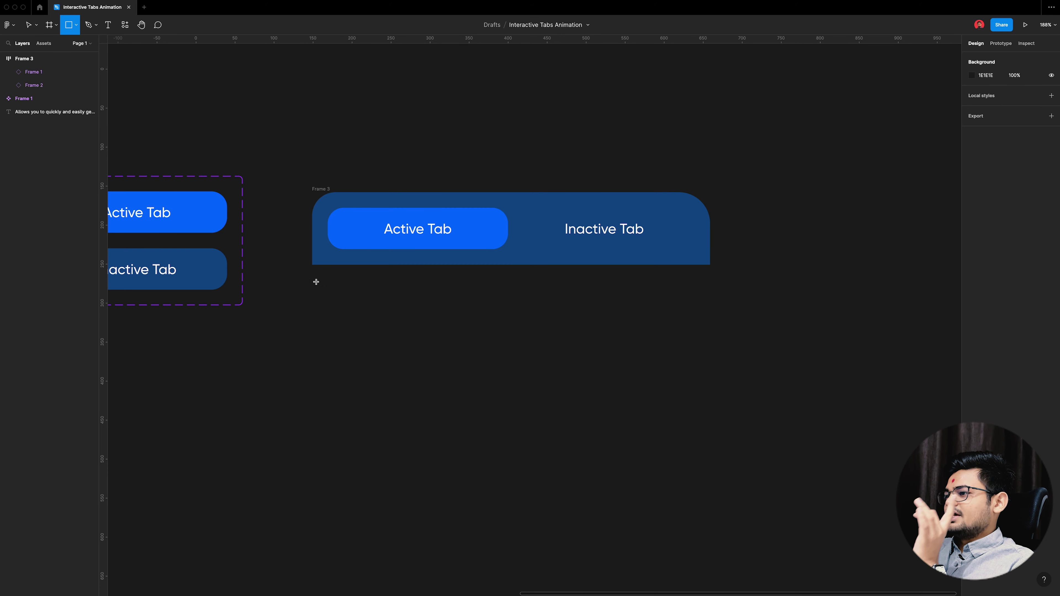
key("f")
key("Escape")
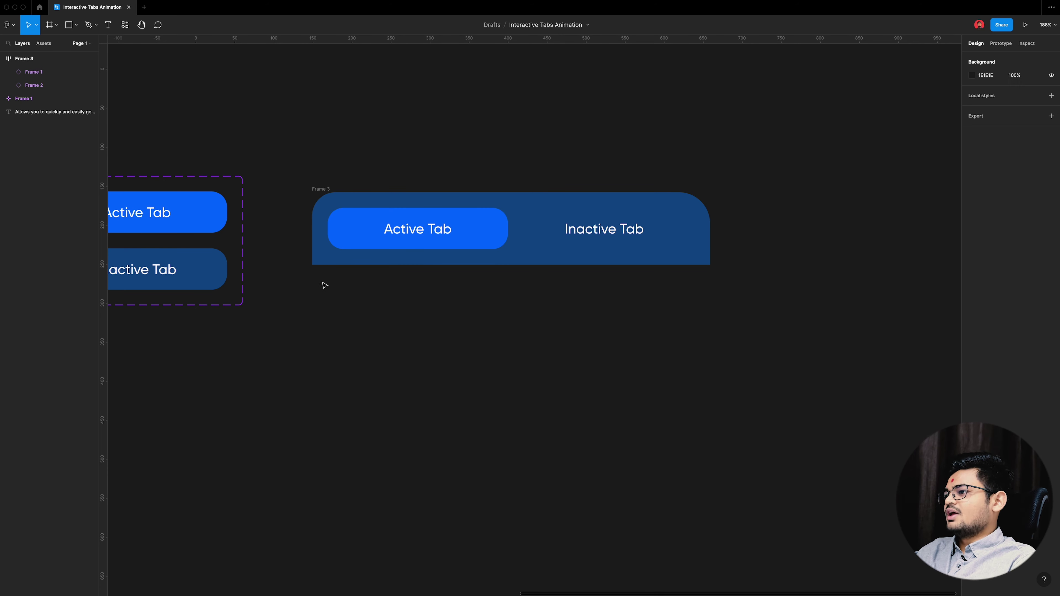
key("t")
left_click(394, 325)
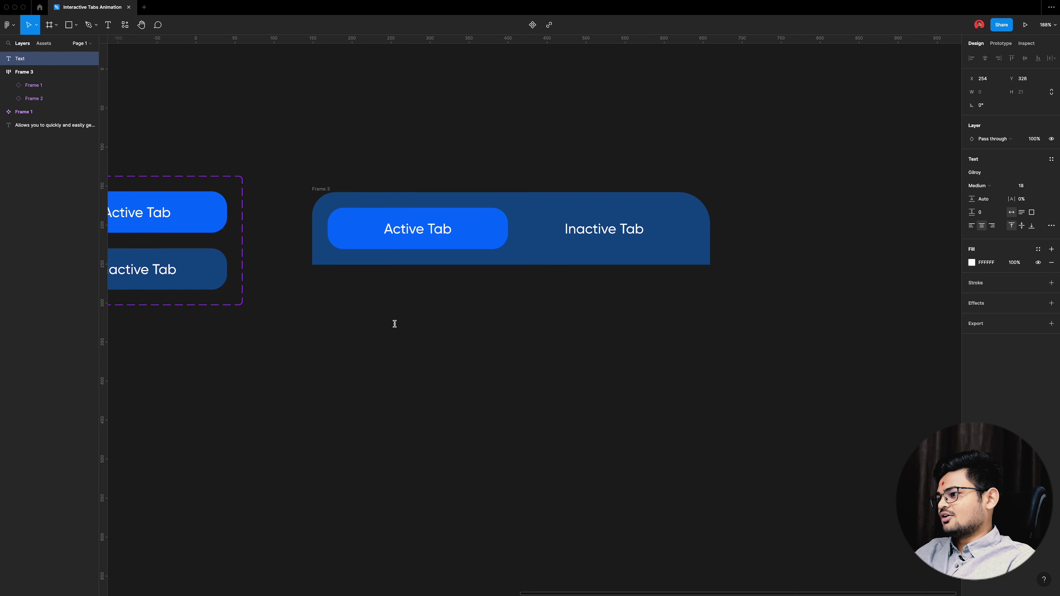
type("1.")
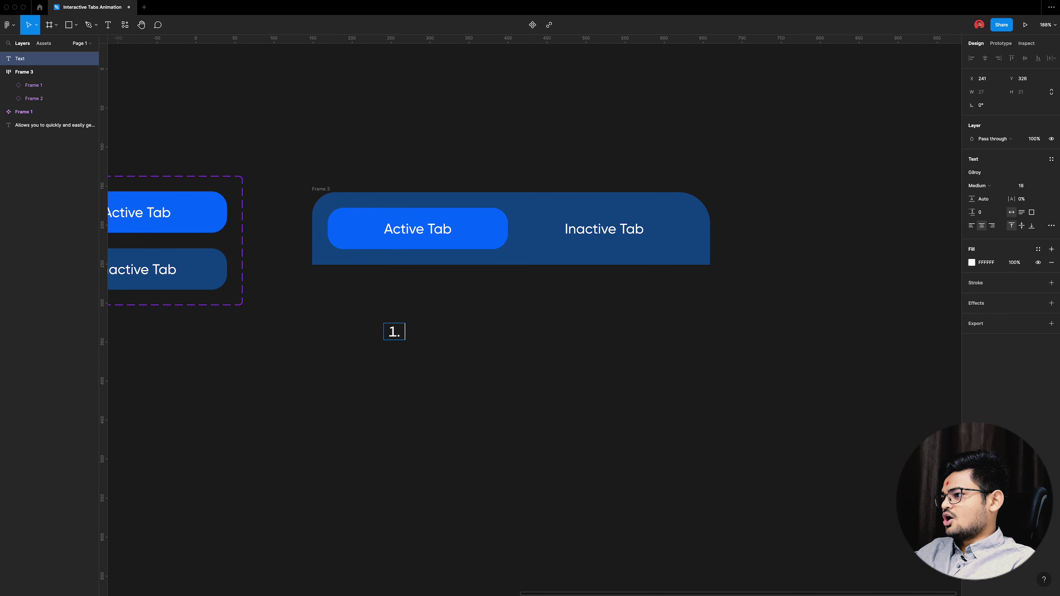
type(" Tab One")
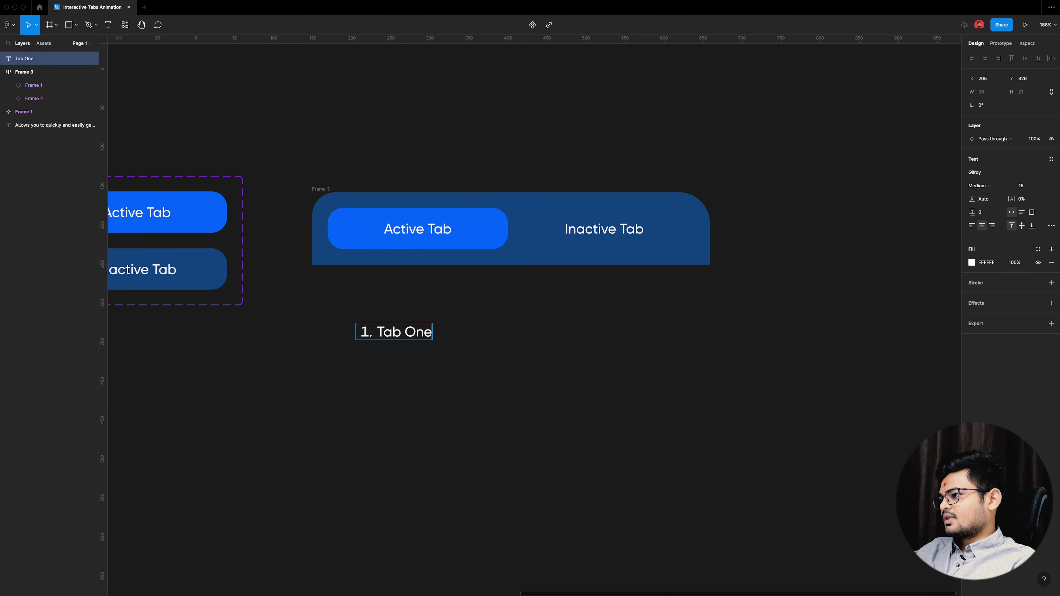
type(" Tex")
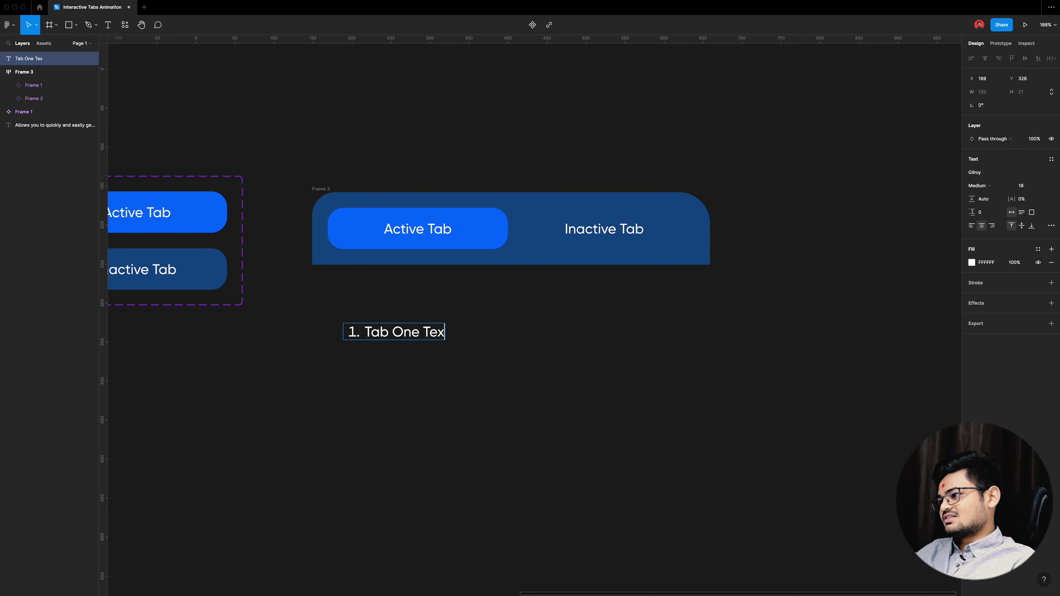
type("t")
key("Escape")
key("ctrl+b")
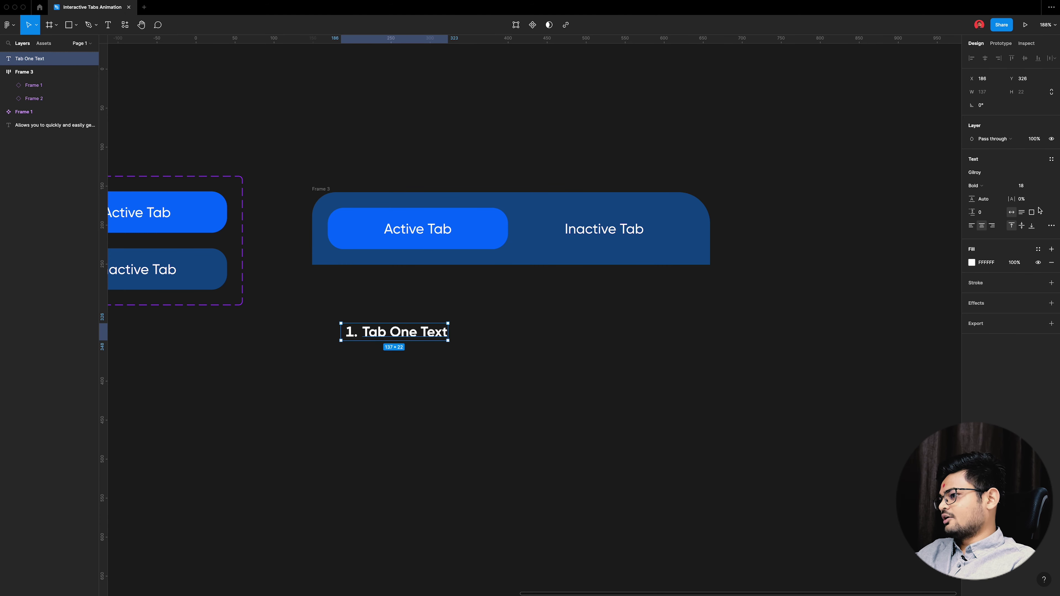
Step: Place the heading under the tab bar, left-aligned with the active tab, and duplicate it below
left_click_drag(401, 333, 385, 292)
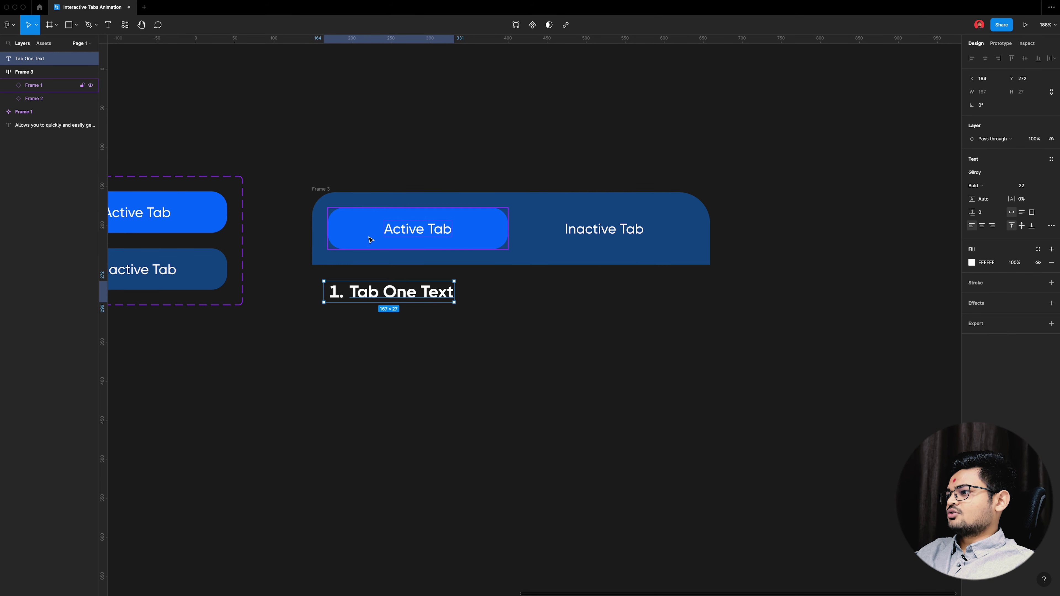
left_click(741, 224)
left_click_drag(454, 293, 465, 293)
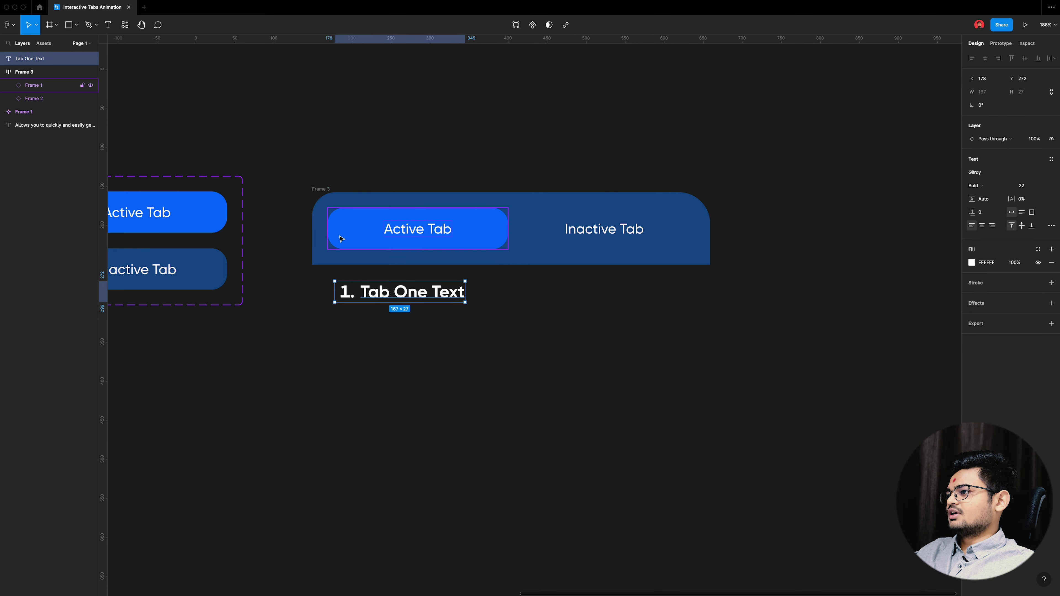
left_click(341, 239, "shift")
left_click(972, 58)
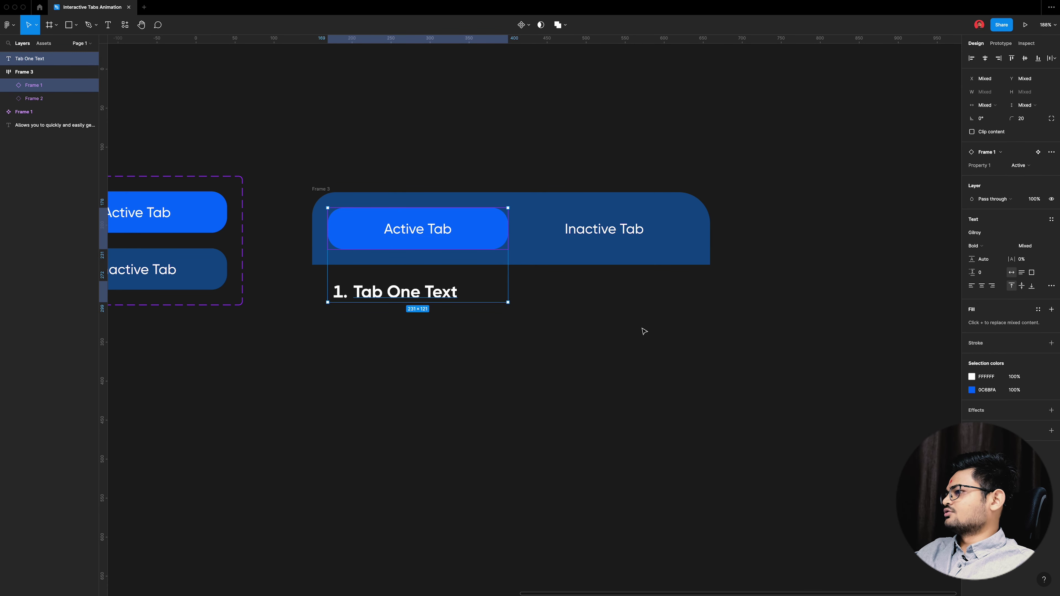
left_click(644, 331)
mouse_move(397, 292)
left_mouse_down("alt")
mouse_move(399, 317)
mouse_move(692, 246)
left_mouse_up("alt")
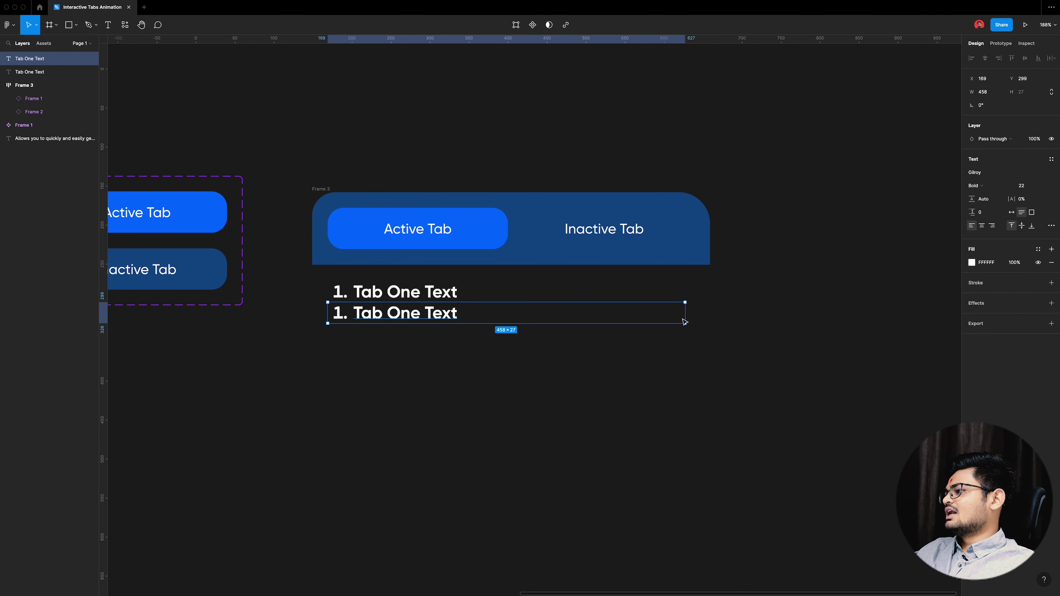
Step: Widen the copied line to 471 and replace its text with the Lorem Ipsum sample
left_click_drag(685, 323, 695, 322)
left_click(33, 142)
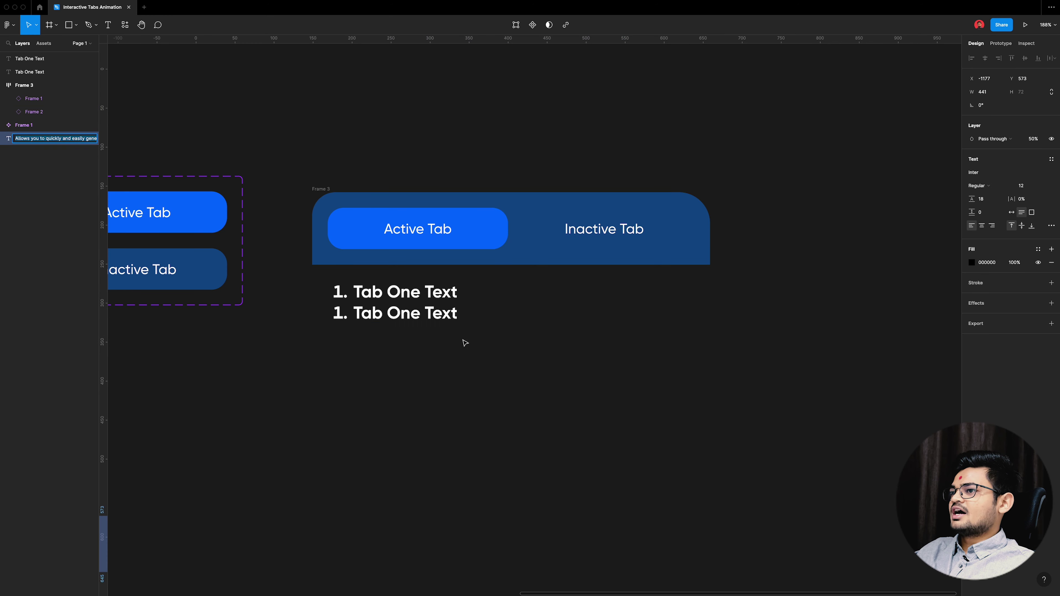
left_click(88, 189)
left_click(60, 142)
key("ctrl+c")
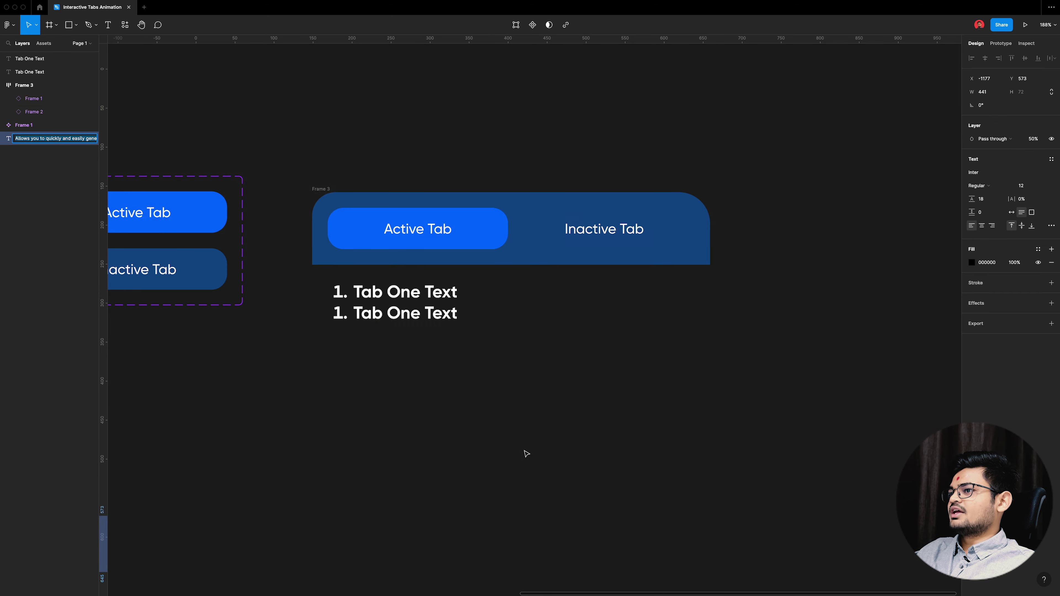
left_click(525, 452)
left_click(360, 313)
key("ctrl+v")
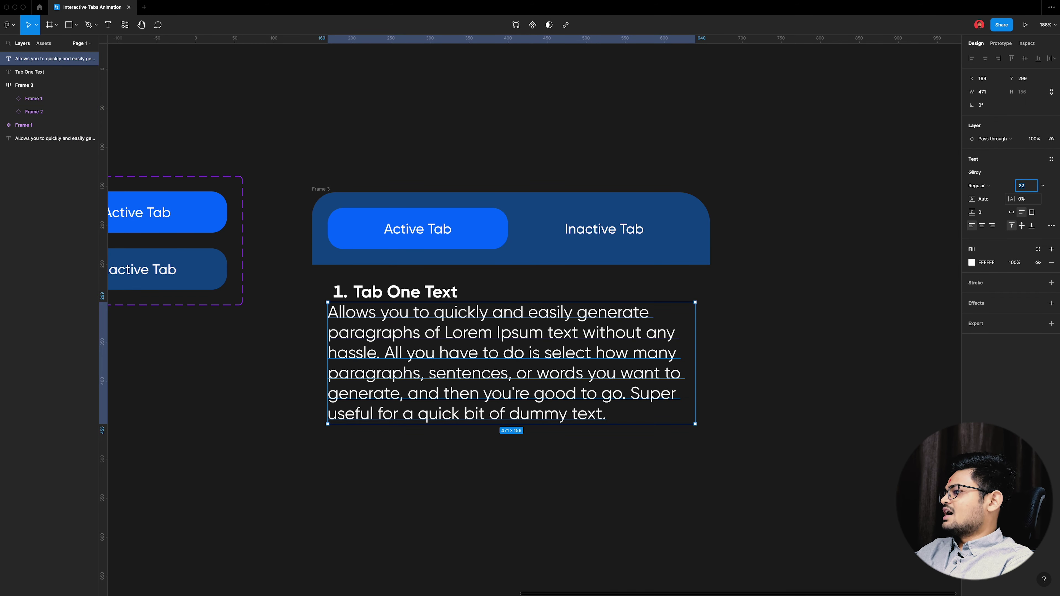
Step: Set the paragraph to font size 16 with line height 24
key("Down")
key("Down")
key("Down")
key("Down")
key("Down")
key("Down")
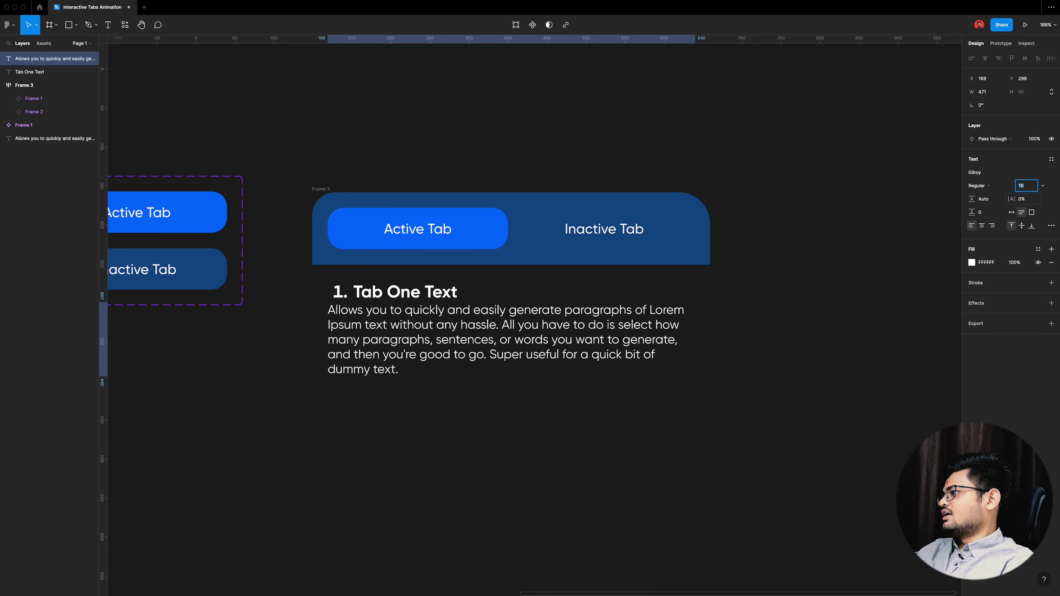
key("Tab")
type("16+8")
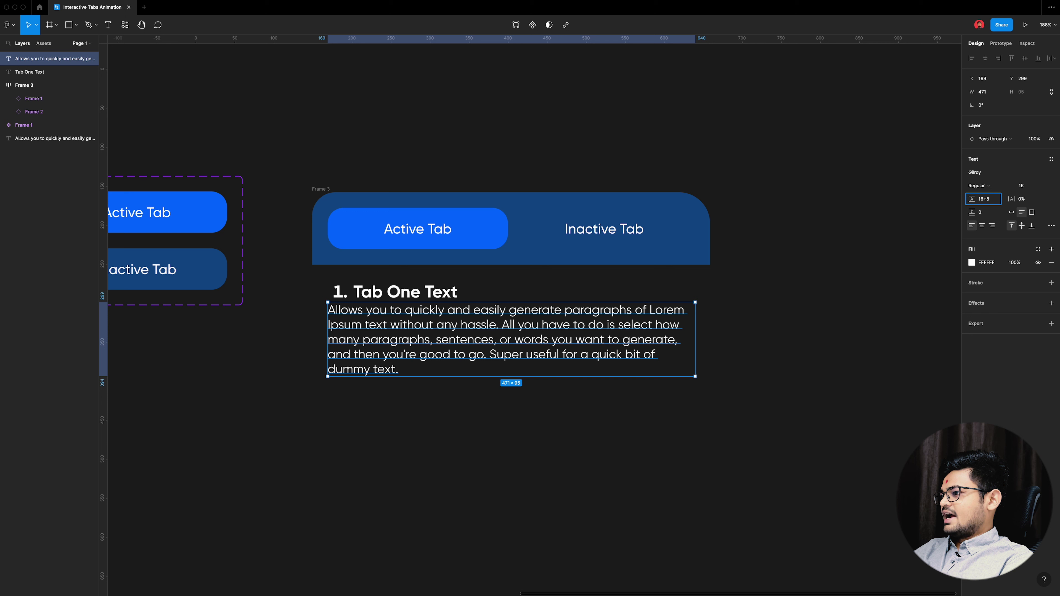
key("Return")
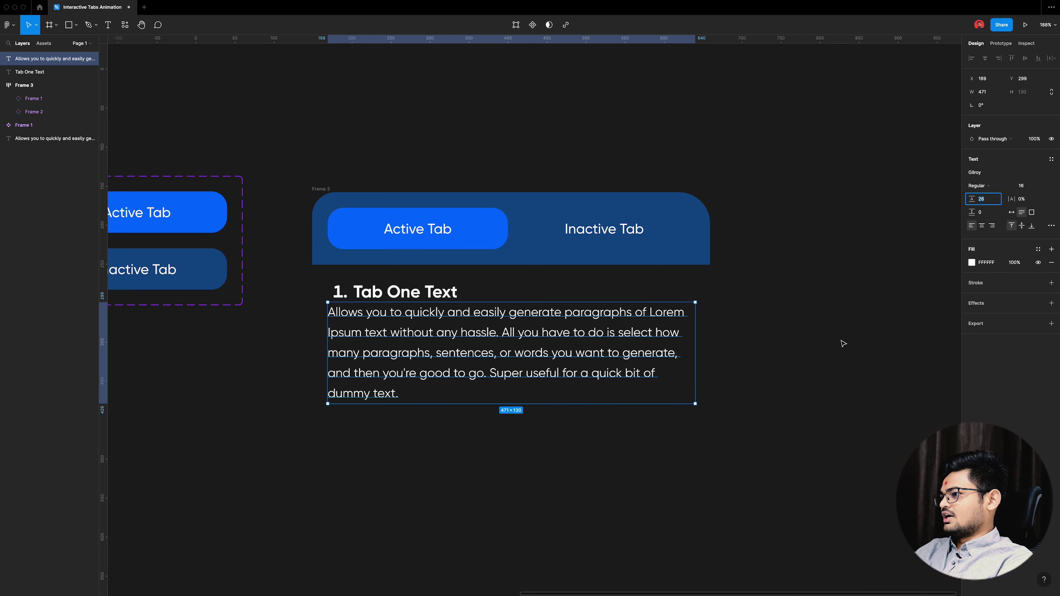
Step: Position the paragraph under the heading and dim it to 50% opacity
left_click(710, 360)
left_click_drag(438, 339, 438, 350)
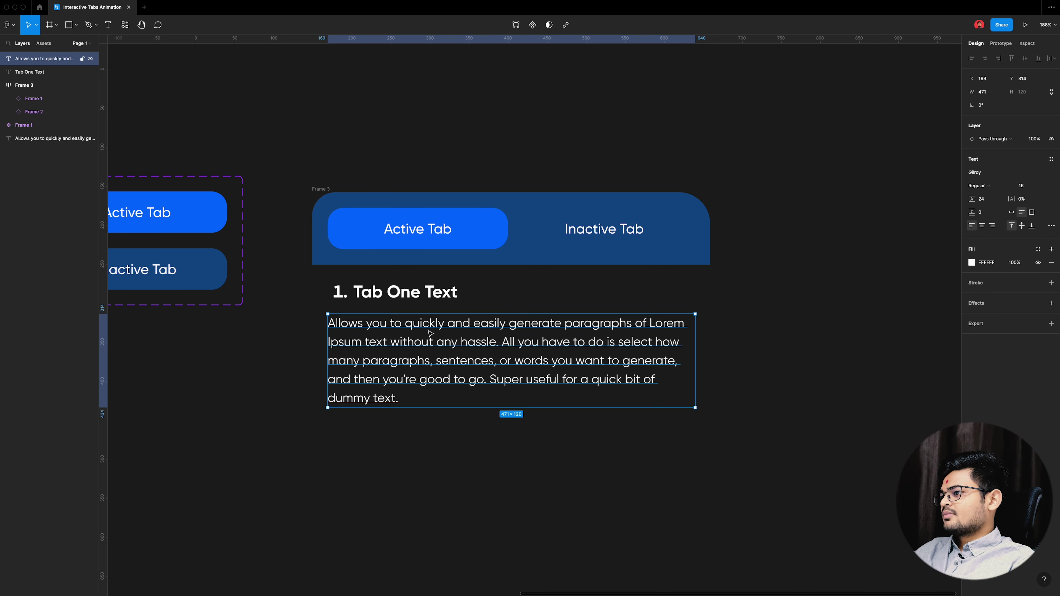
key("Up")
key("Up")
key("Up")
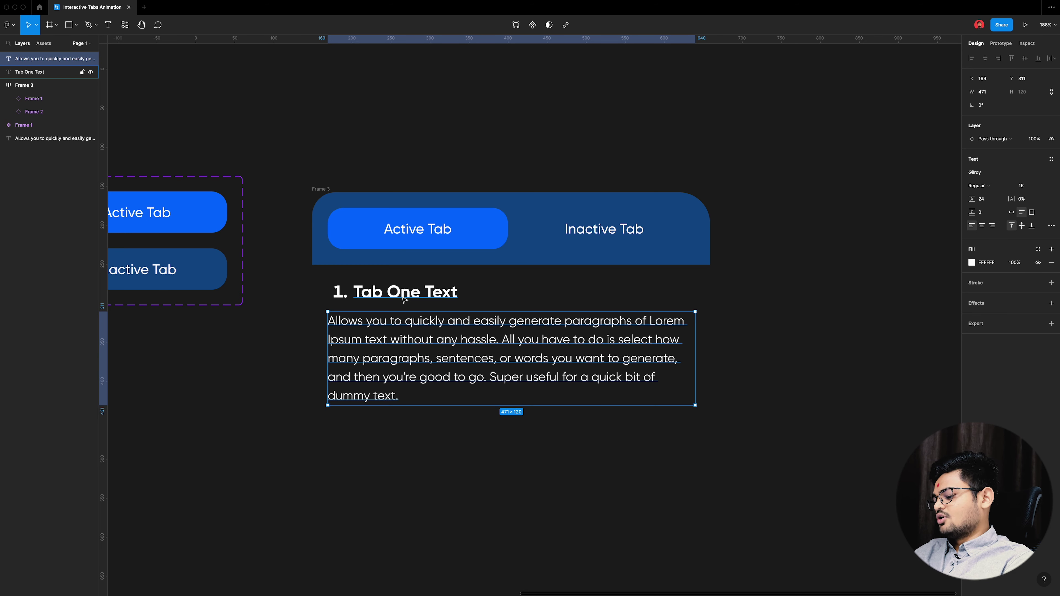
key("5")
left_click_drag(855, 437, 343, 293)
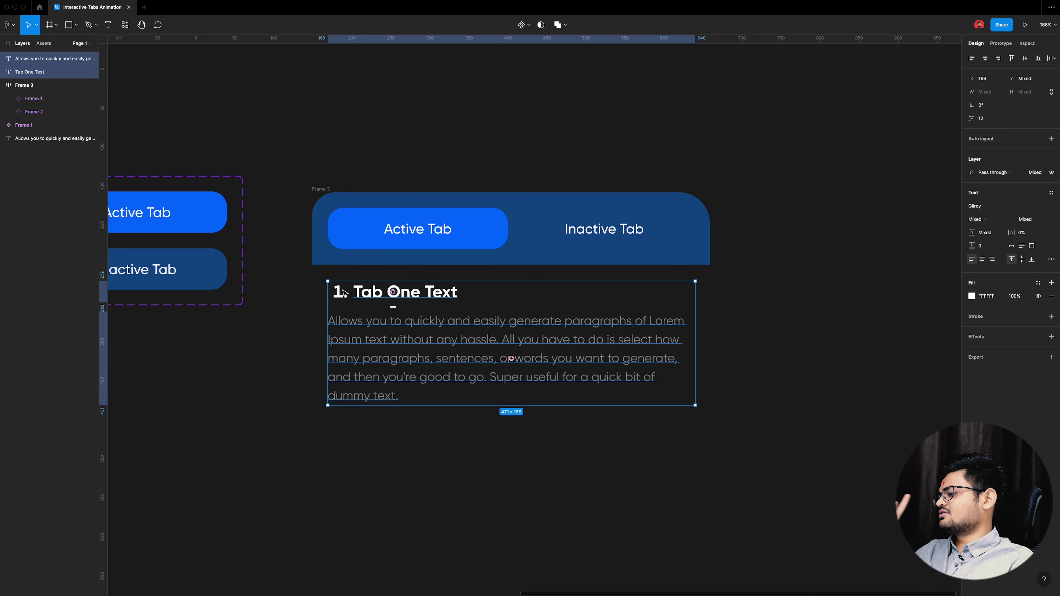
Step: Wrap heading and paragraph in a white auto-layout frame under the tab bar
key("shift+a")
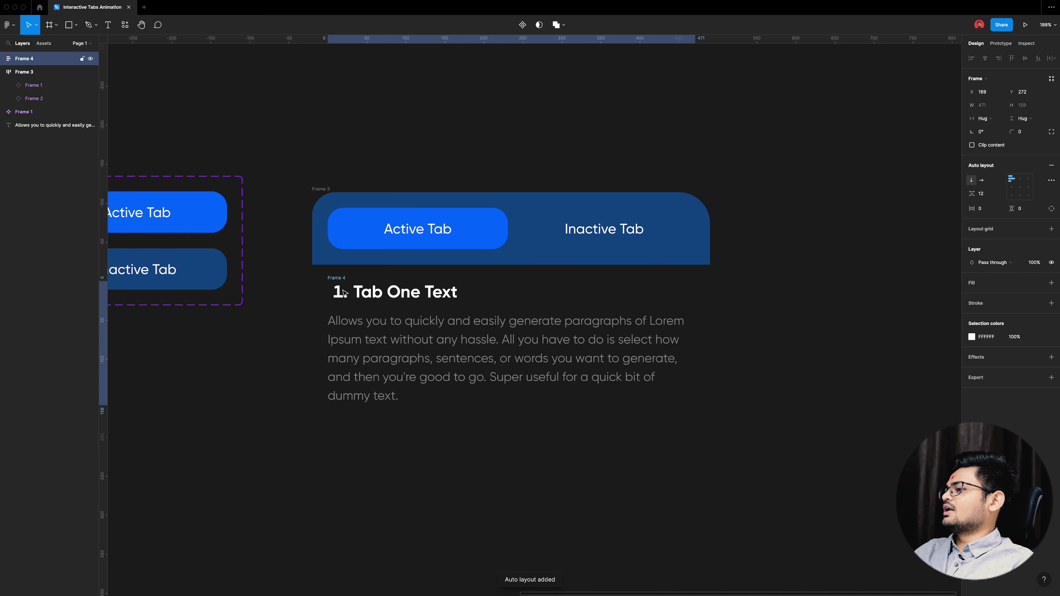
left_click(1052, 283)
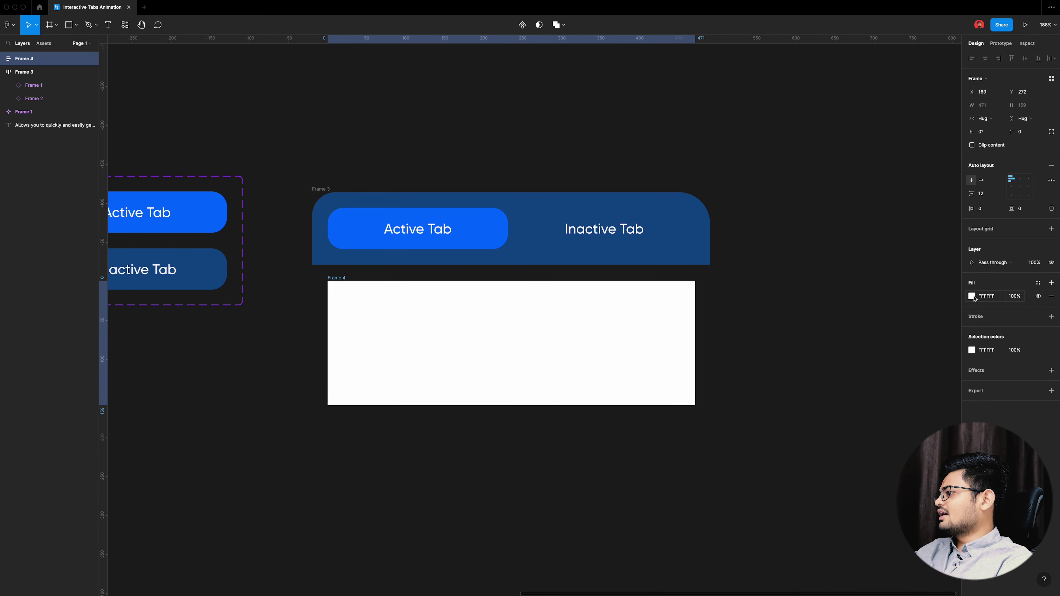
left_click_drag(340, 279, 325, 262)
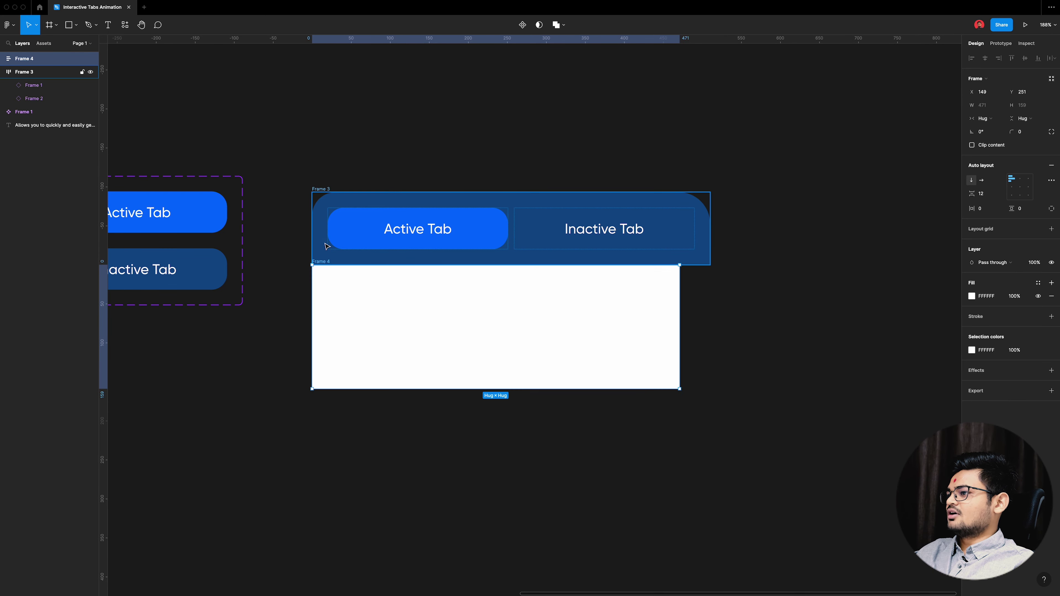
scroll(361, 276, "up", 5)
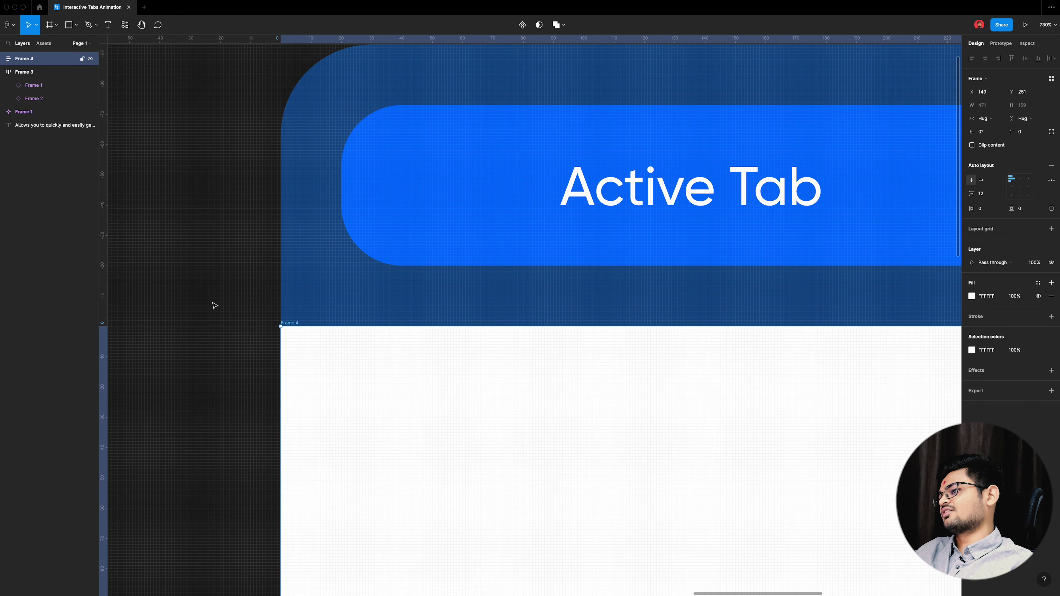
scroll(269, 273, "down", 3)
scroll(316, 289, "down", 8)
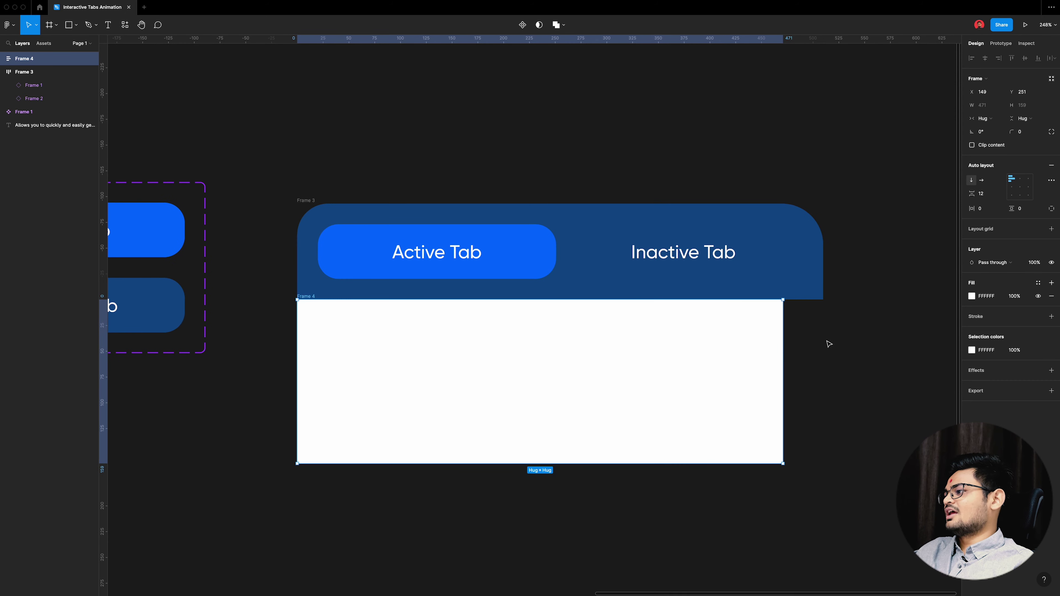
Step: Set the content frame's horizontal padding to 19 so its width matches the tab bar
left_click(991, 208)
type("12")
key("Return")
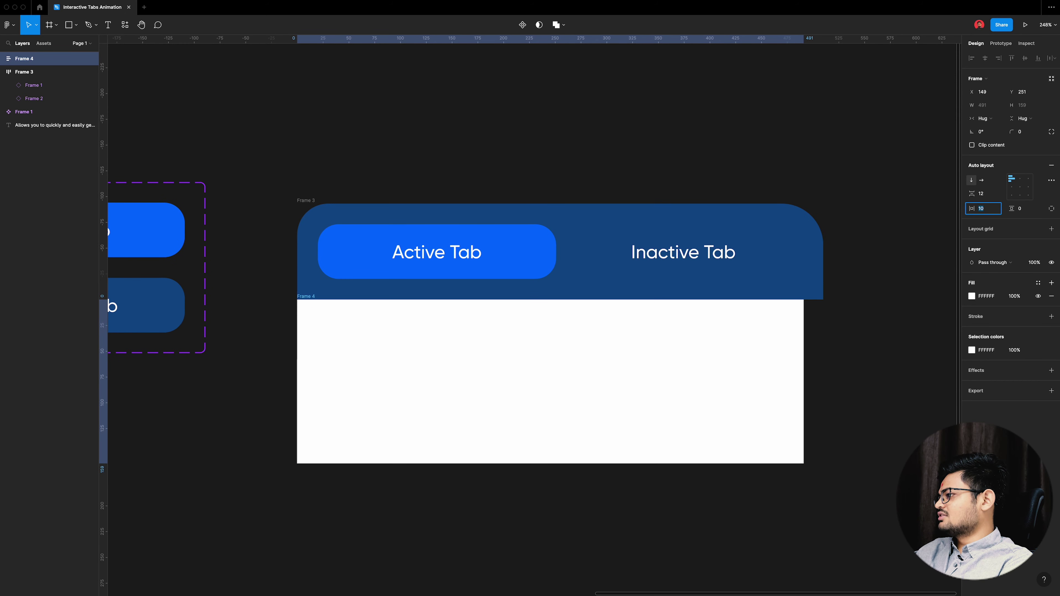
key("Up")
key("Up")
key("Up")
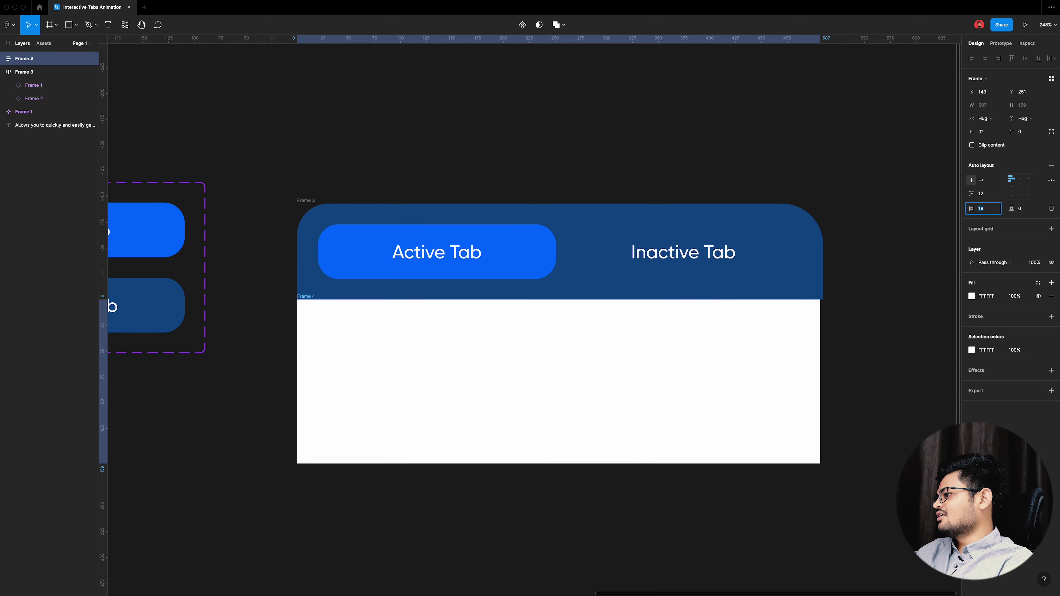
key("Up")
key("Up")
scroll(840, 302, "up", 10)
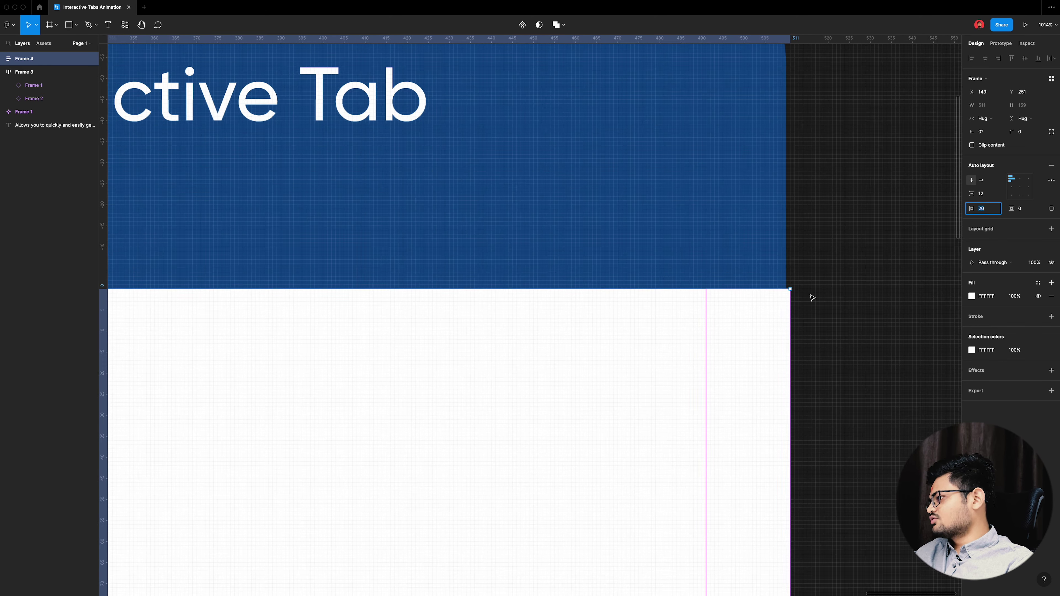
scroll(814, 294, "up", 5)
key("Down")
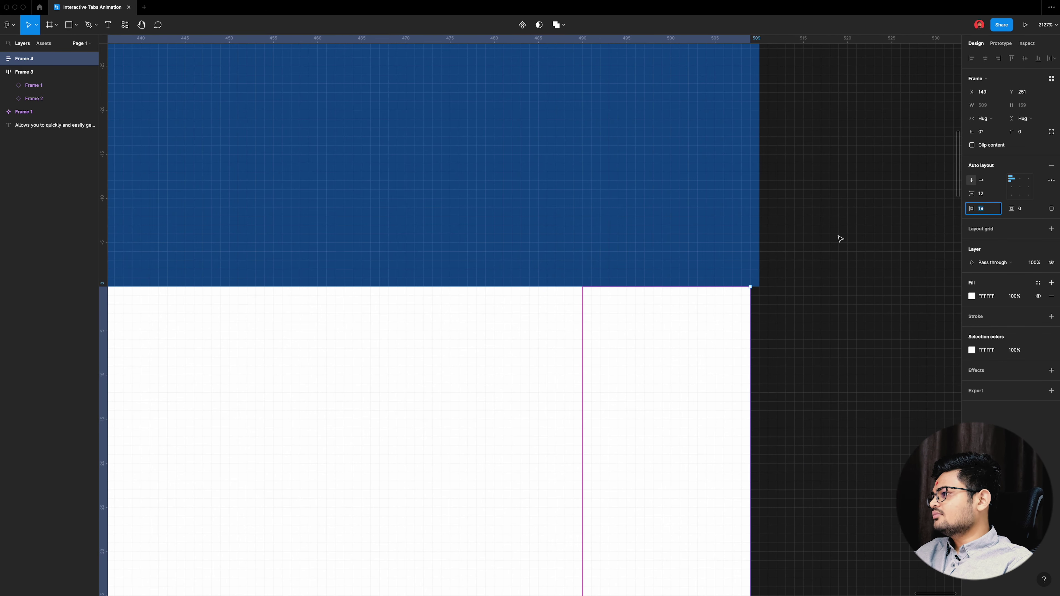
Step: Give the white content frame independent corners with a bottom-right radius of 30
scroll(839, 238, "down", 5)
left_click(869, 241)
scroll(855, 234, "down", 10)
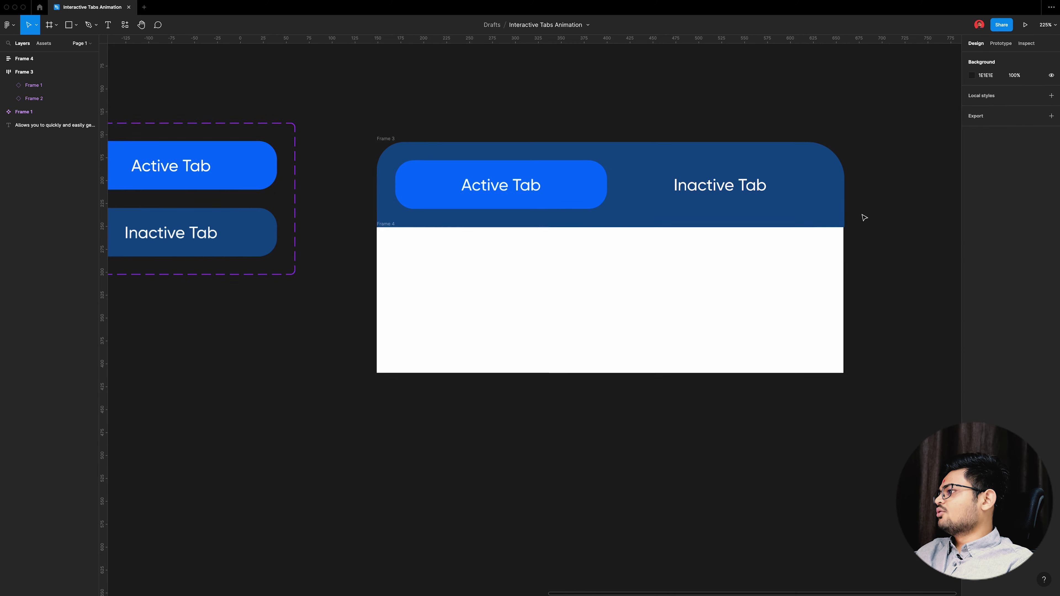
left_click(842, 215)
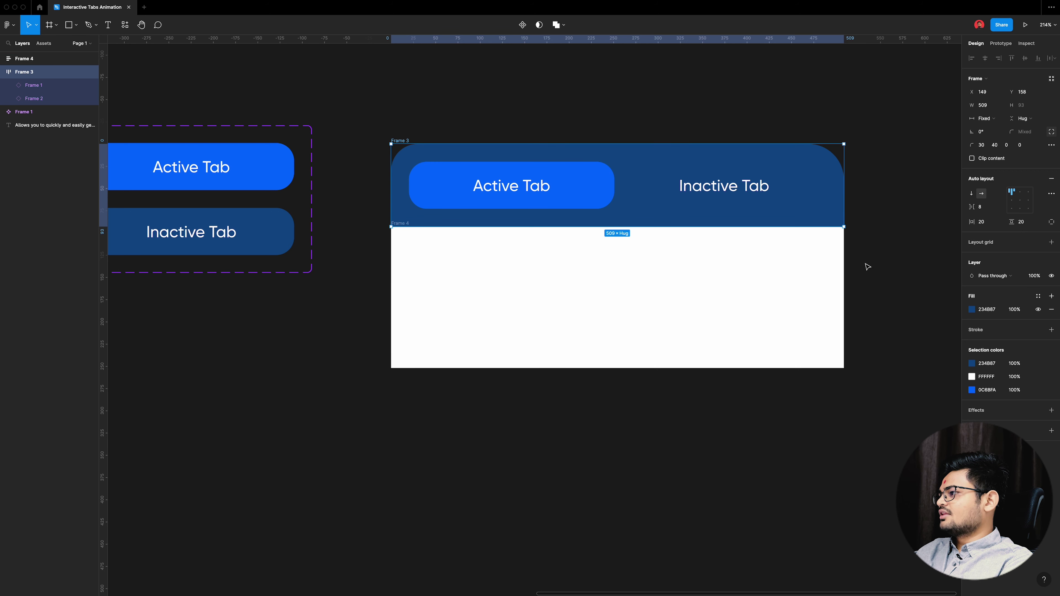
key("Tab")
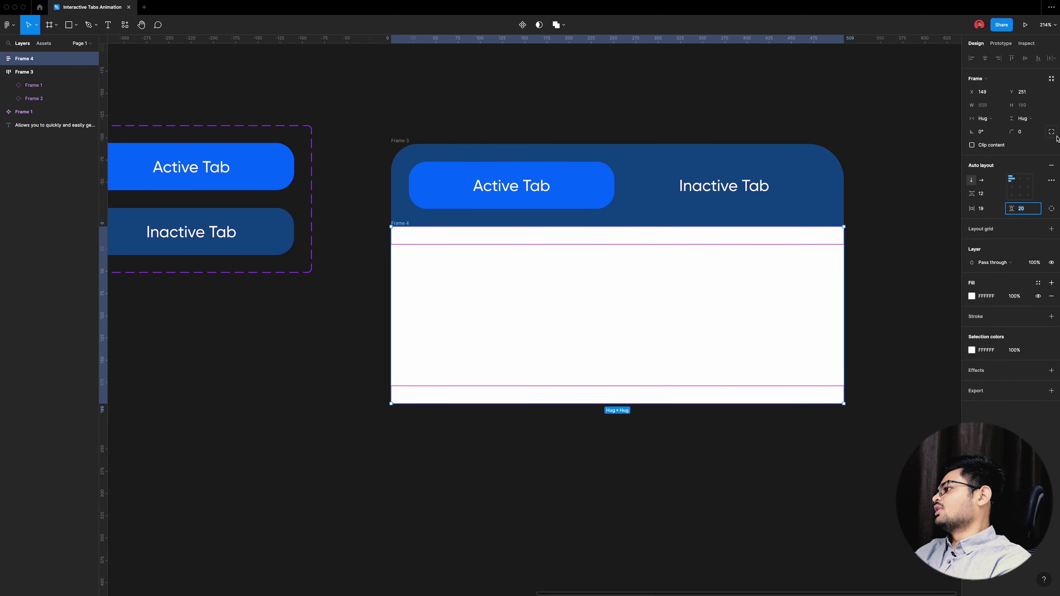
left_click(1052, 132)
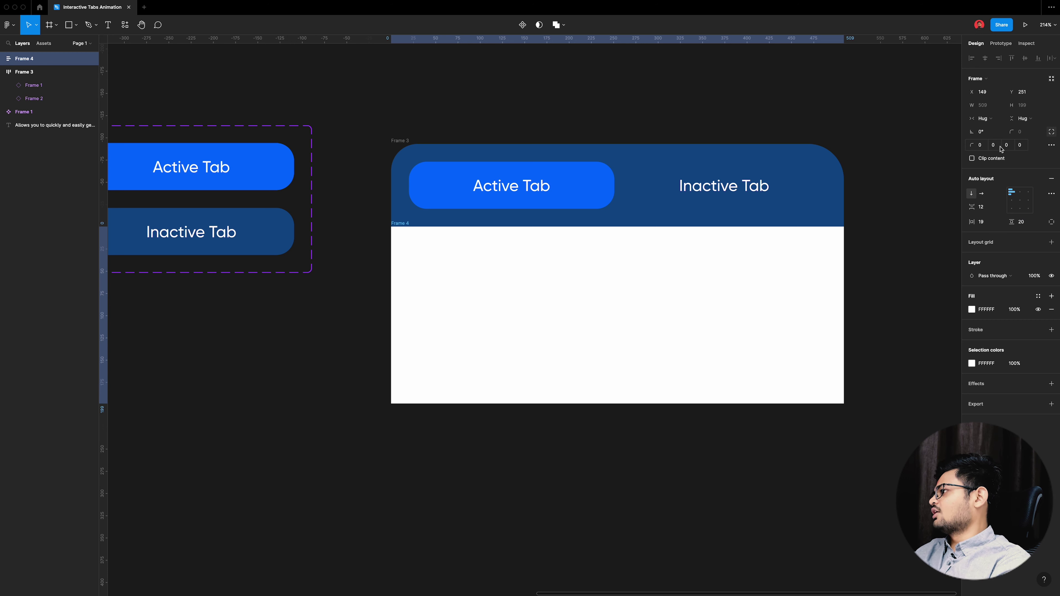
left_click(1011, 148)
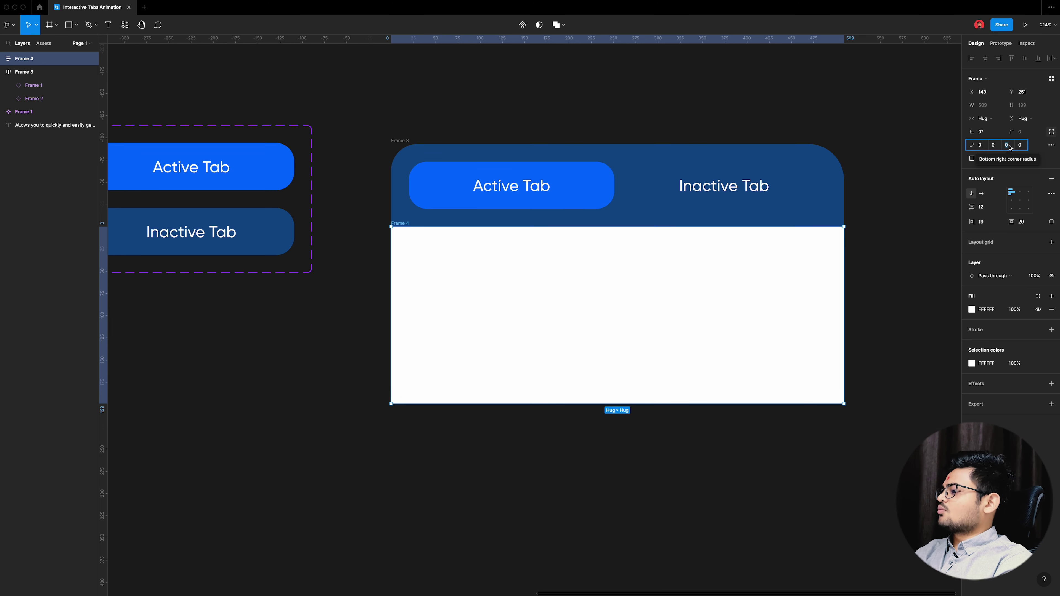
type("30")
key("Return")
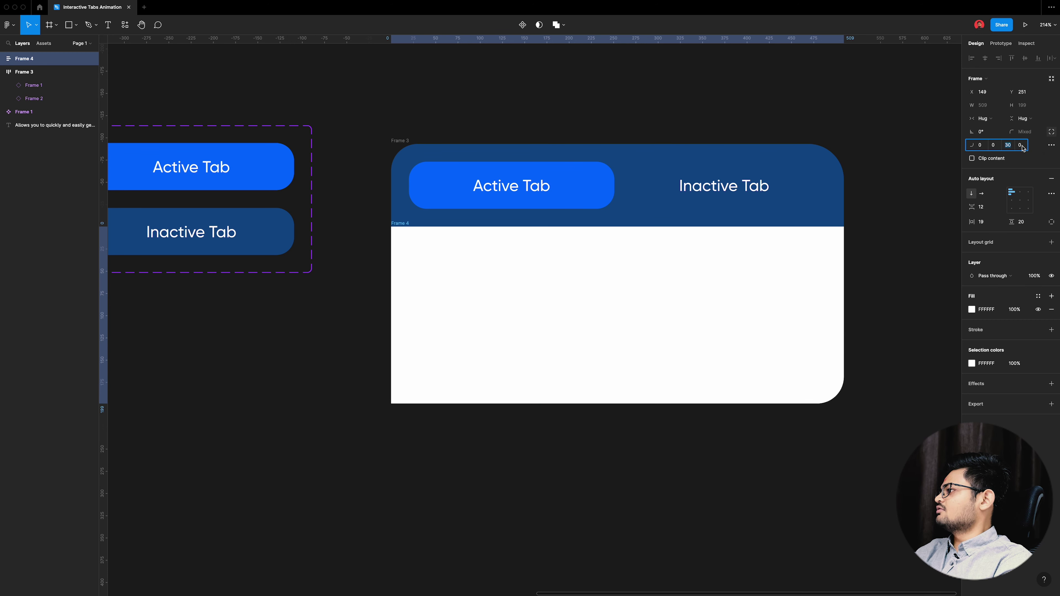
Step: Round the content frame's bottom-left corner to 40
left_click(1021, 145)
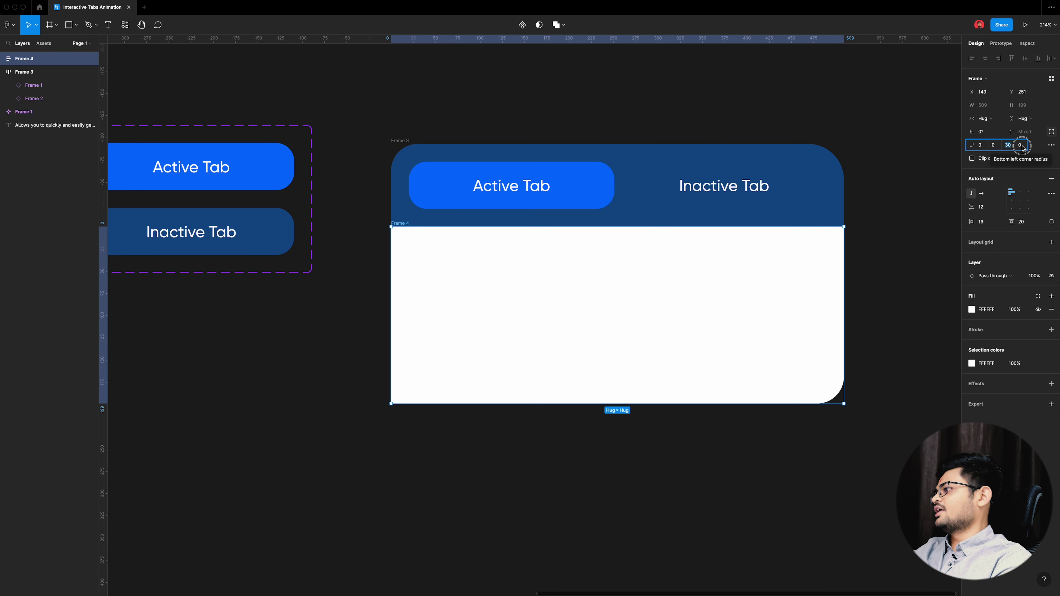
type("40")
key("Return")
left_click(390, 267)
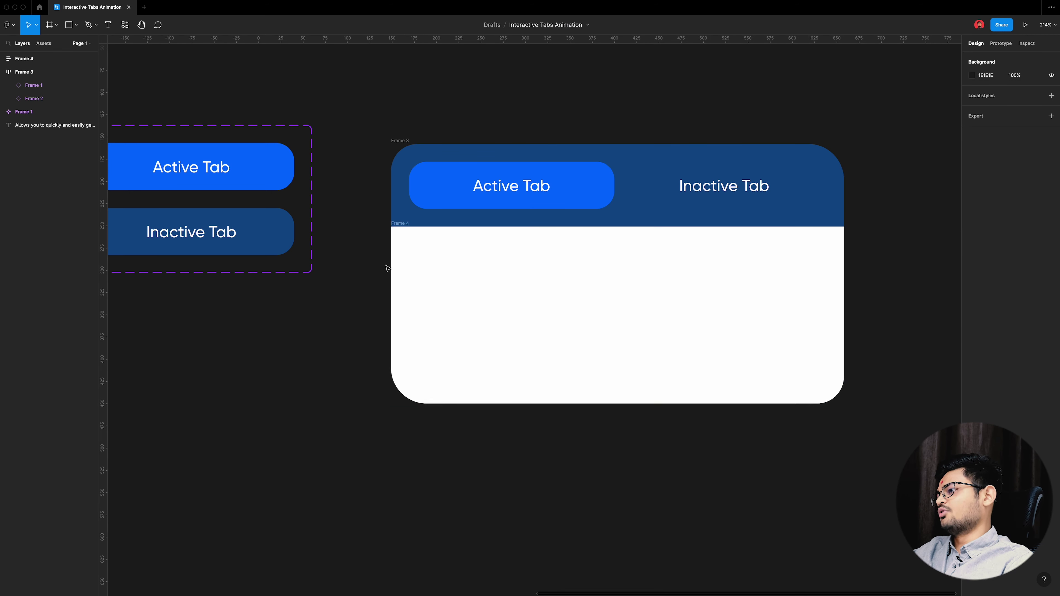
left_click(431, 267)
left_click(467, 296)
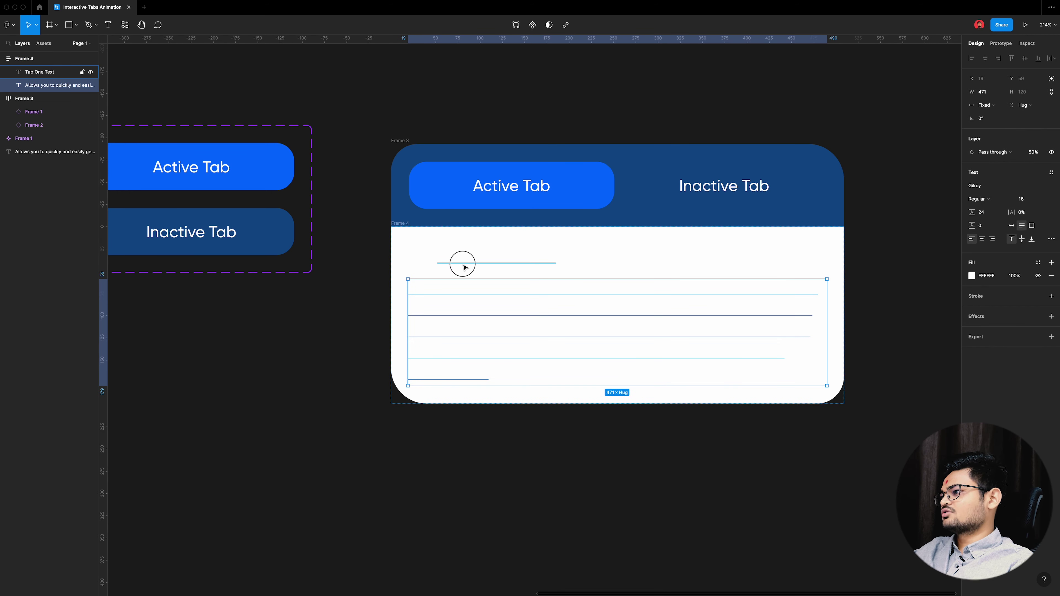
Step: Color the heading and paragraph text black (000000)
left_click(462, 263, "shift")
left_click(972, 276)
left_click(870, 370)
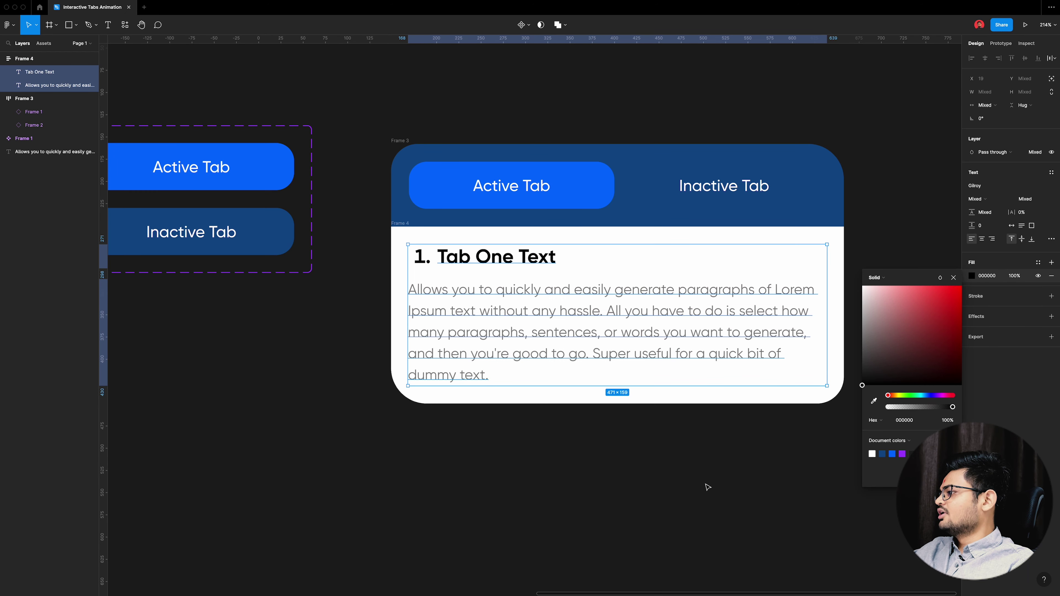
left_click(546, 438)
Step: Increase the content frame's vertical padding to 30
scroll(545, 435, "down", 5)
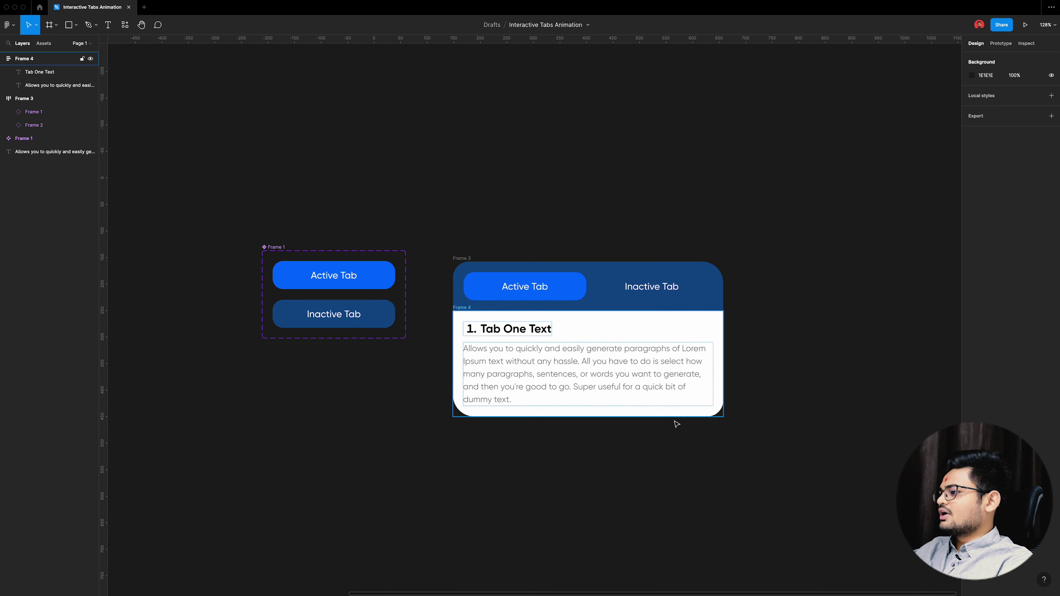
left_click(708, 332)
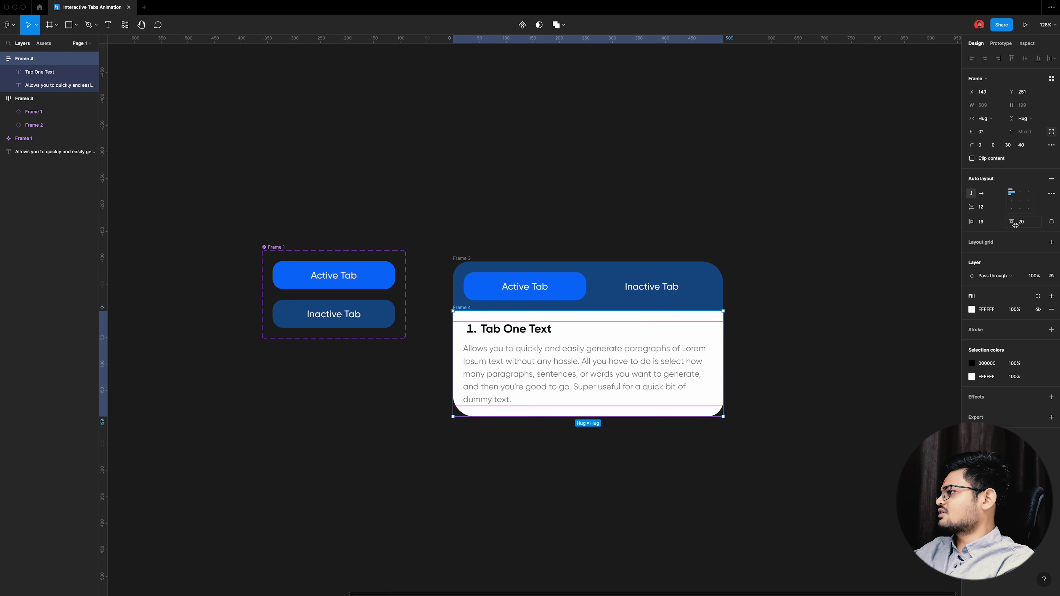
left_click_drag(1025, 225, 1029, 229)
type("30")
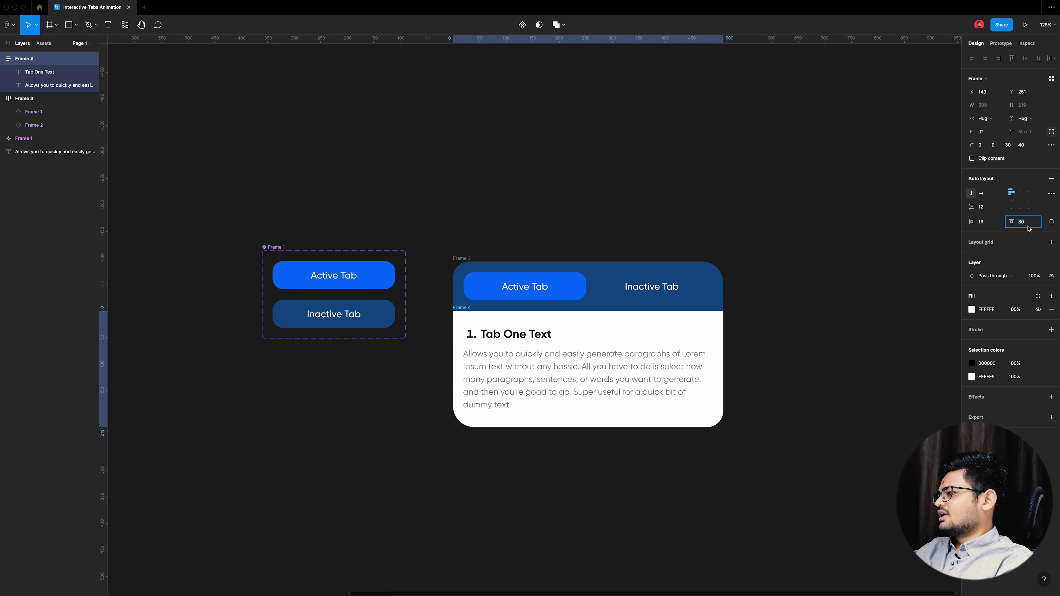
Step: Reduce the paragraph font size to 14
left_click(610, 379)
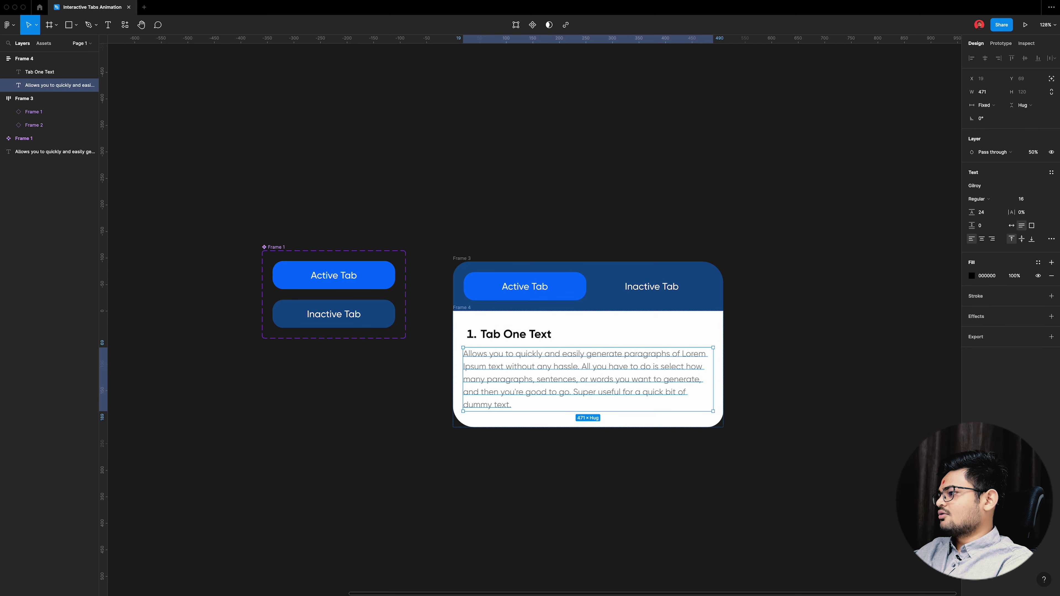
type("14")
key("Return")
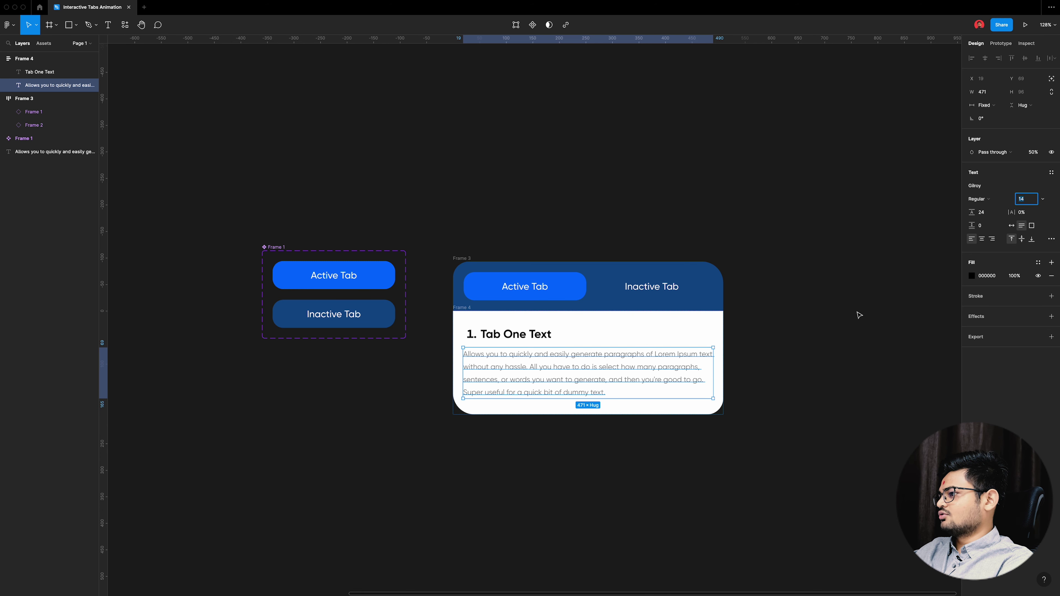
left_click(859, 316)
scroll(347, 339, "down", 3)
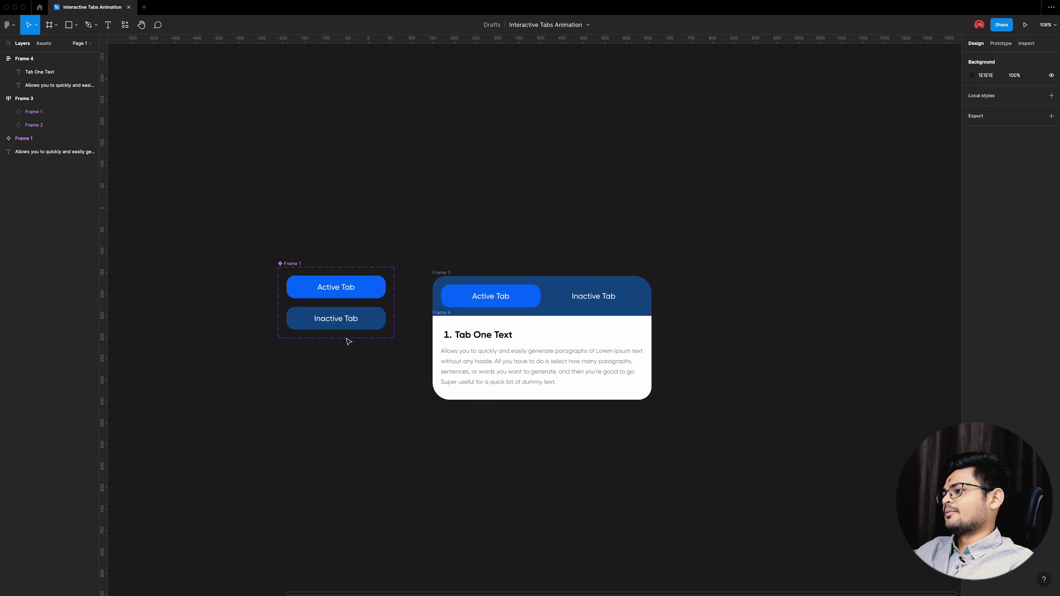
scroll(504, 293, "down", 2)
scroll(669, 277, "up", 5)
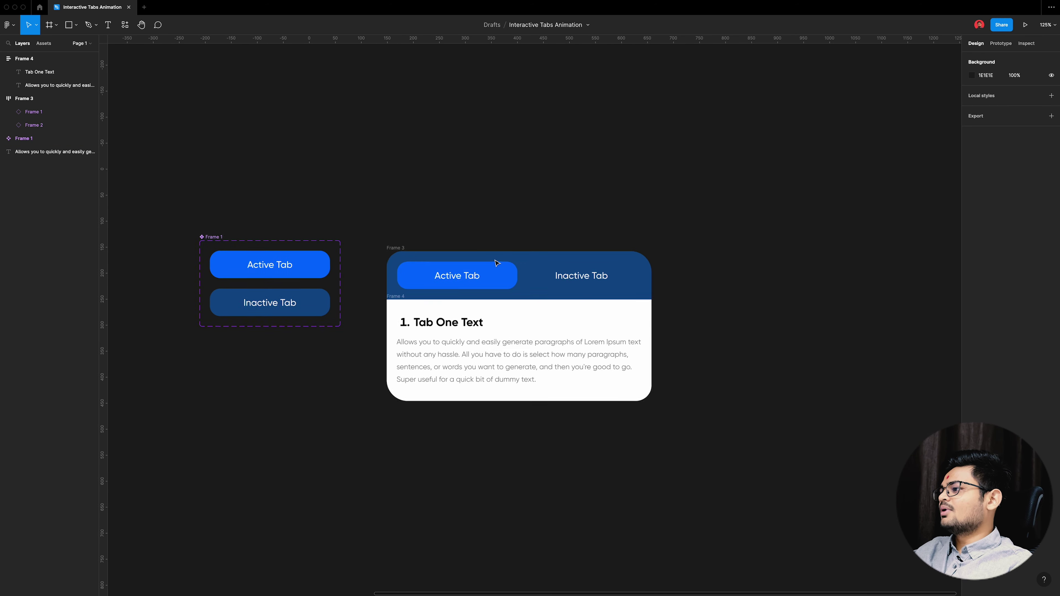
scroll(497, 263, "up", 3)
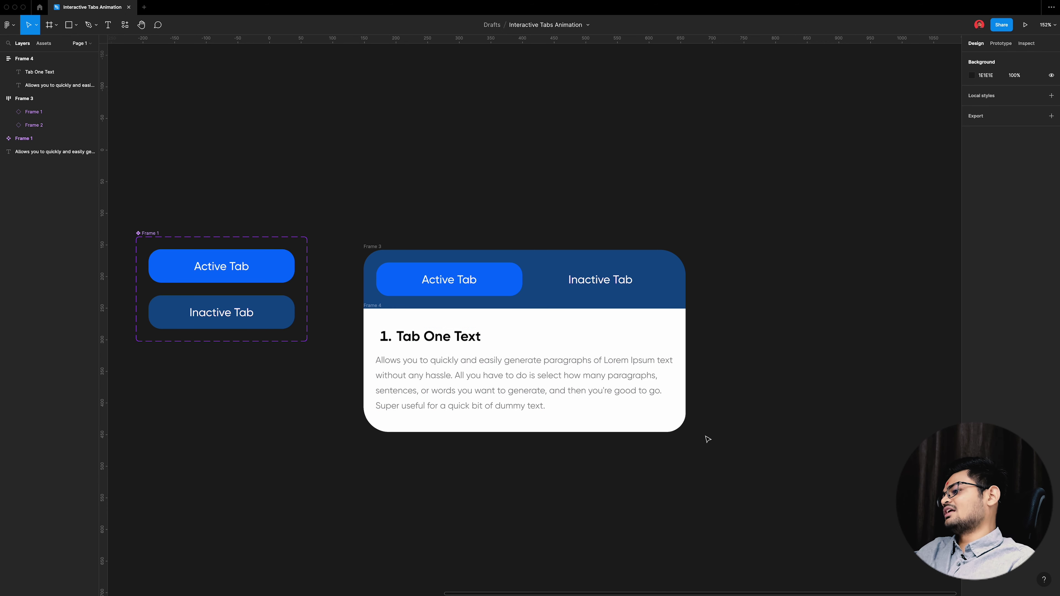
Step: Wrap Frame 3 and Frame 4 in a single auto-layout frame renamed Card
left_click_drag(324, 204, 773, 475)
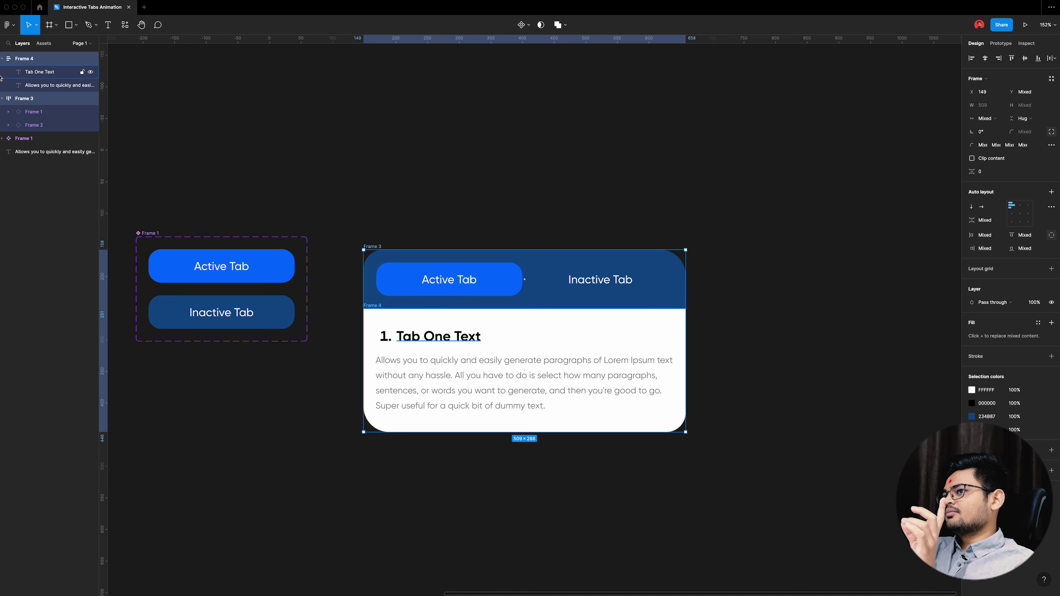
left_click(3, 99)
left_click(2, 58)
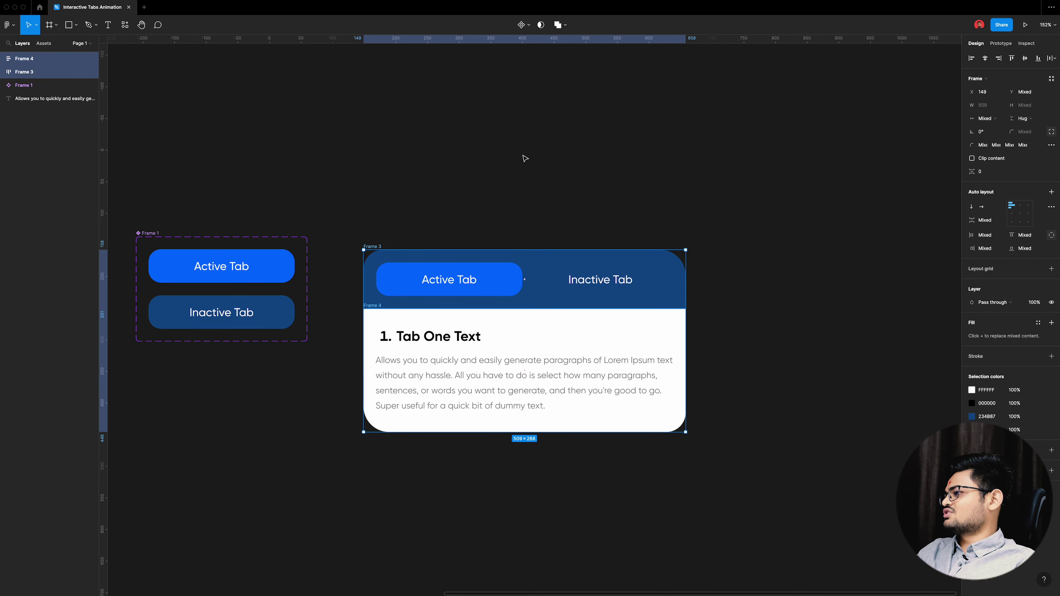
key("shift+a")
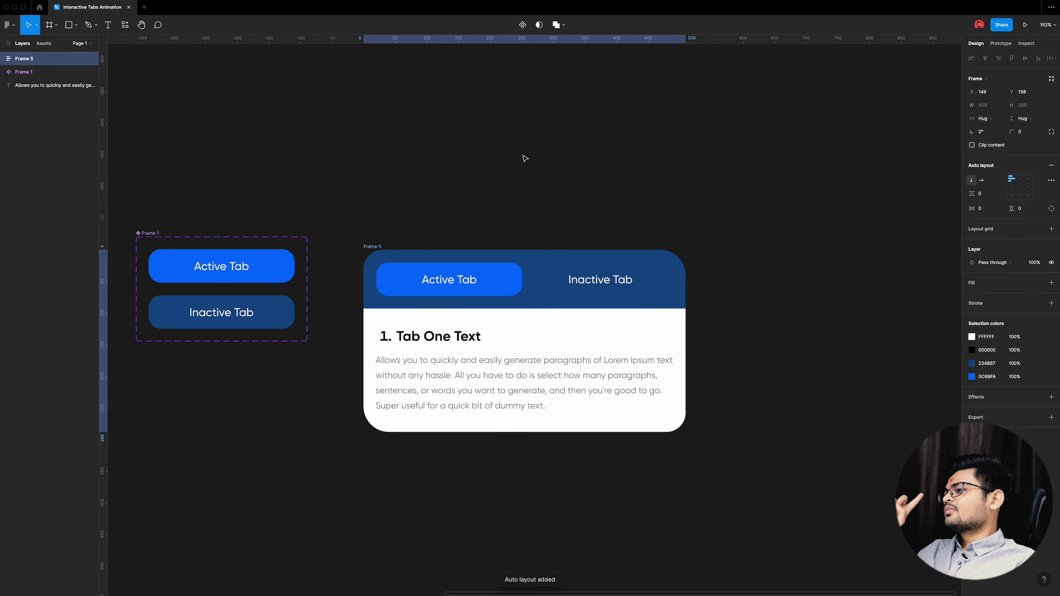
key("ctrl+r")
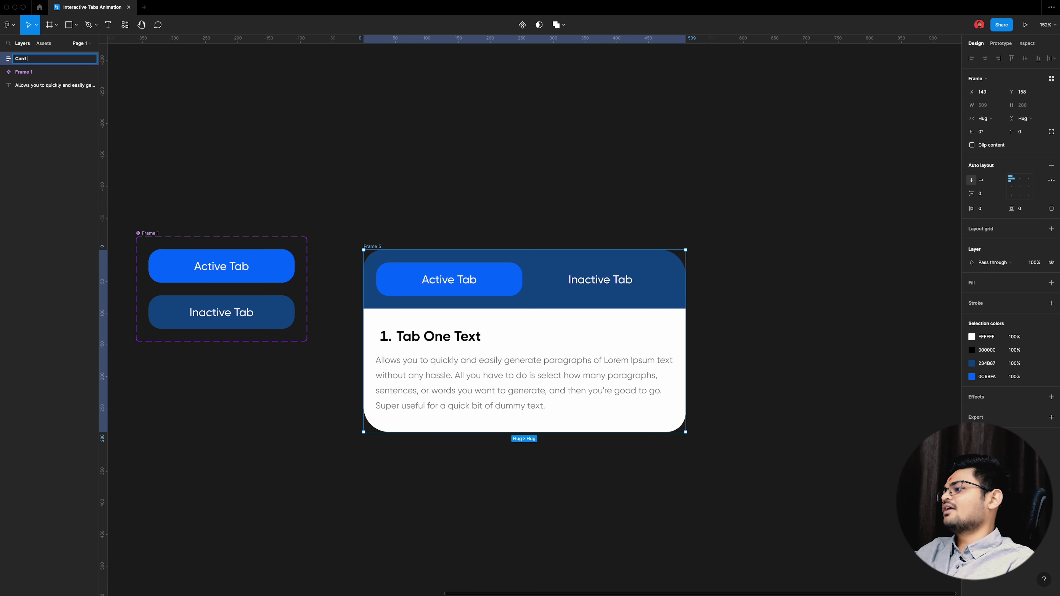
key("Return")
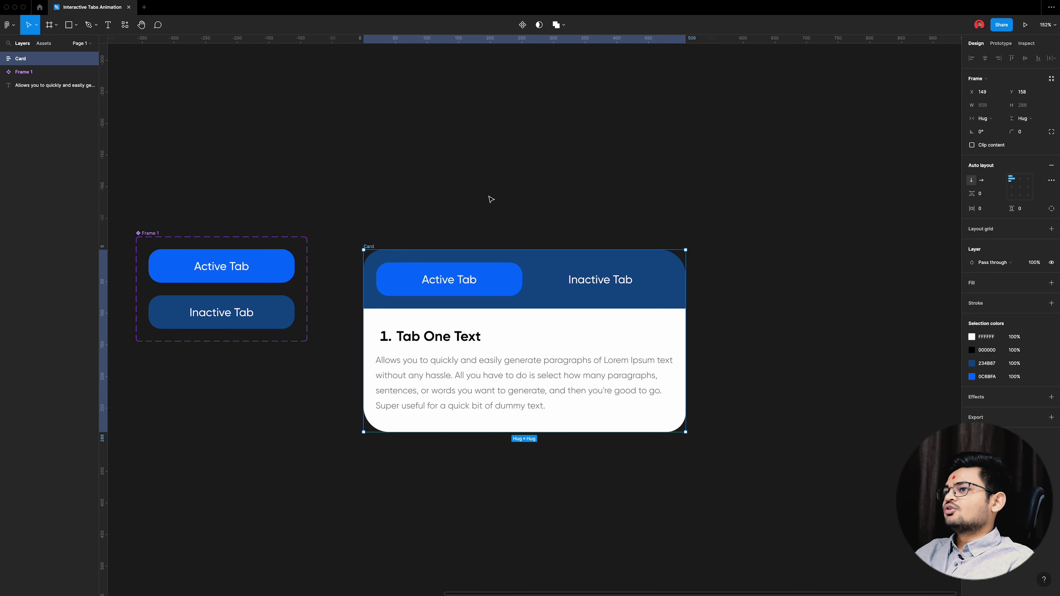
scroll(491, 199, "down", 5)
scroll(726, 289, "right", 1)
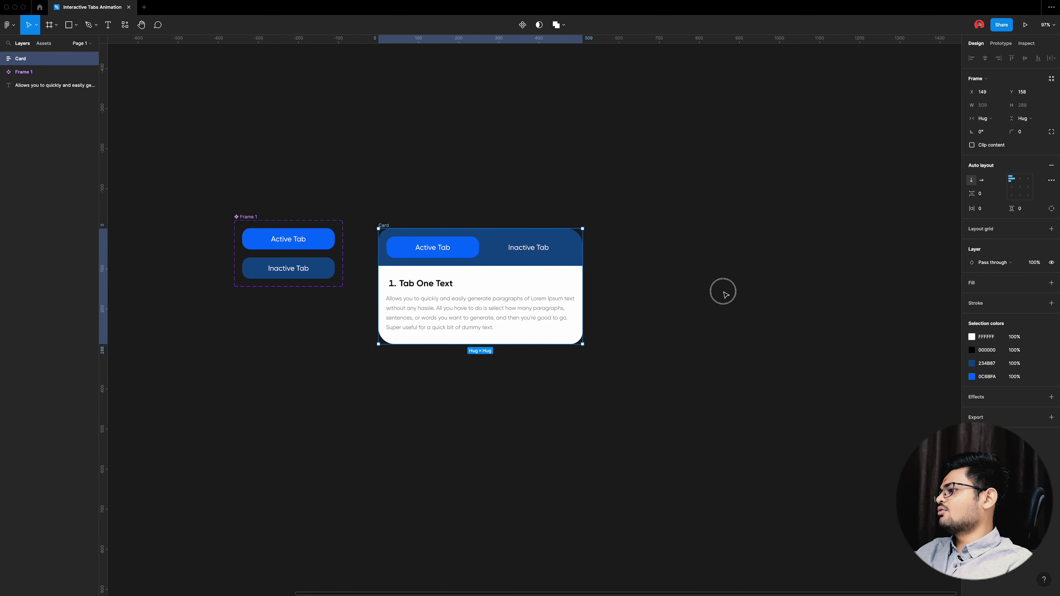
scroll(722, 290, "right", 2)
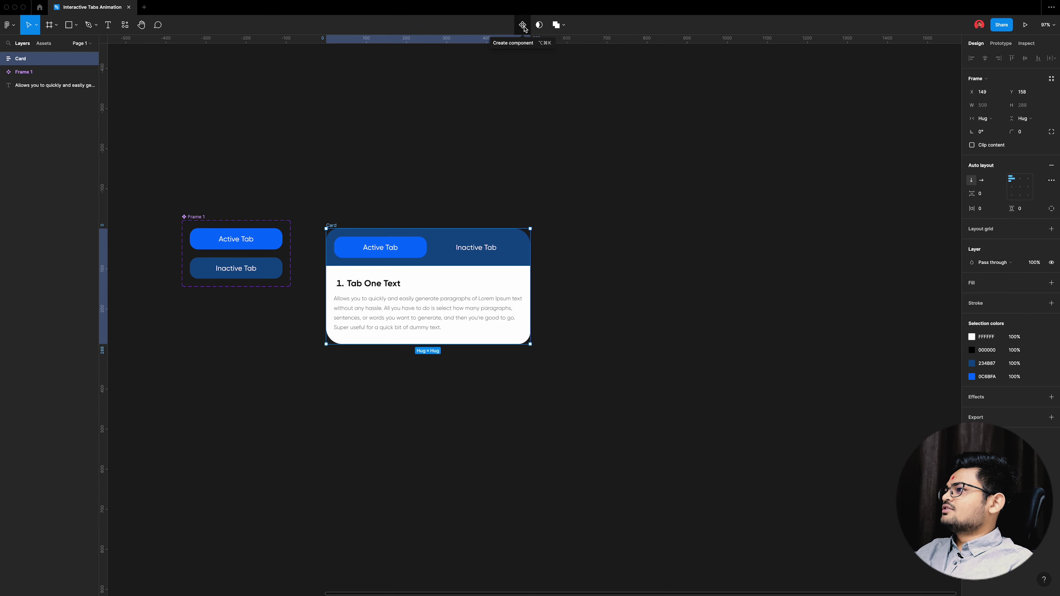
Step: Make Card a component, add a Variant property, and add a second variant
left_click(524, 26)
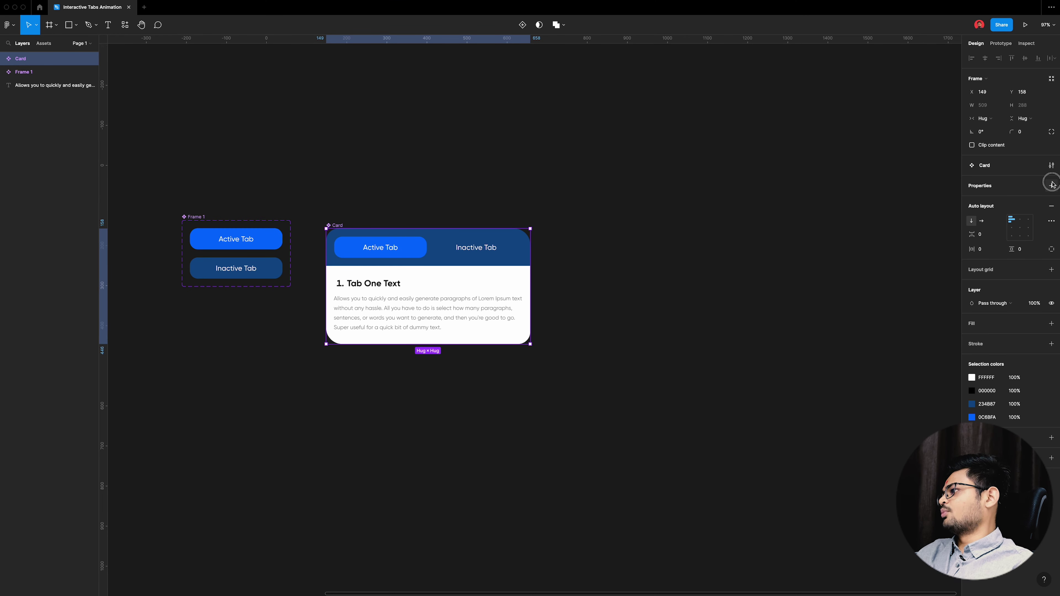
left_click(1052, 184)
left_click(1010, 214)
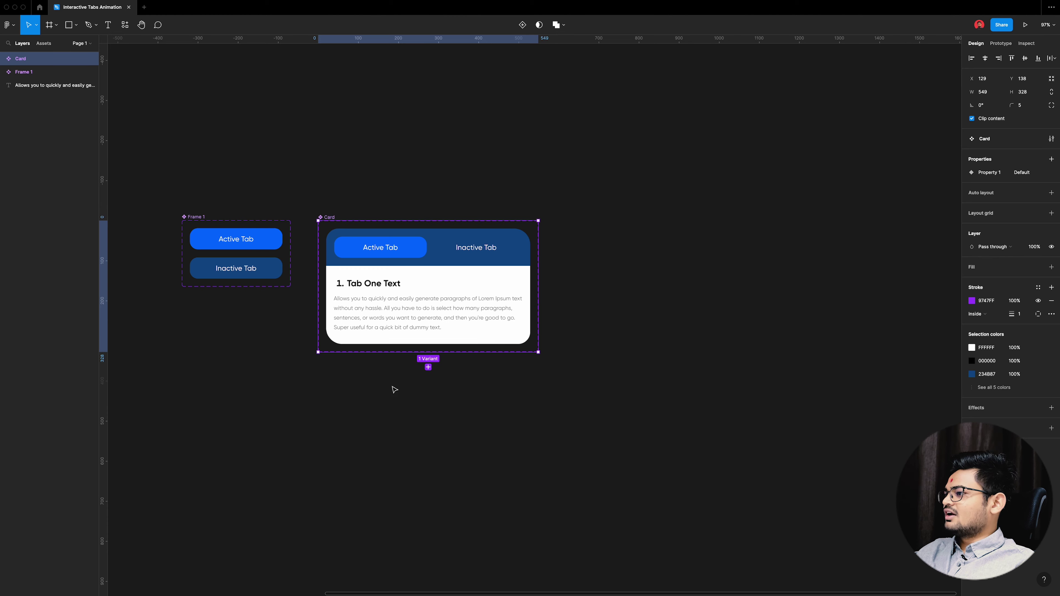
left_click(428, 367)
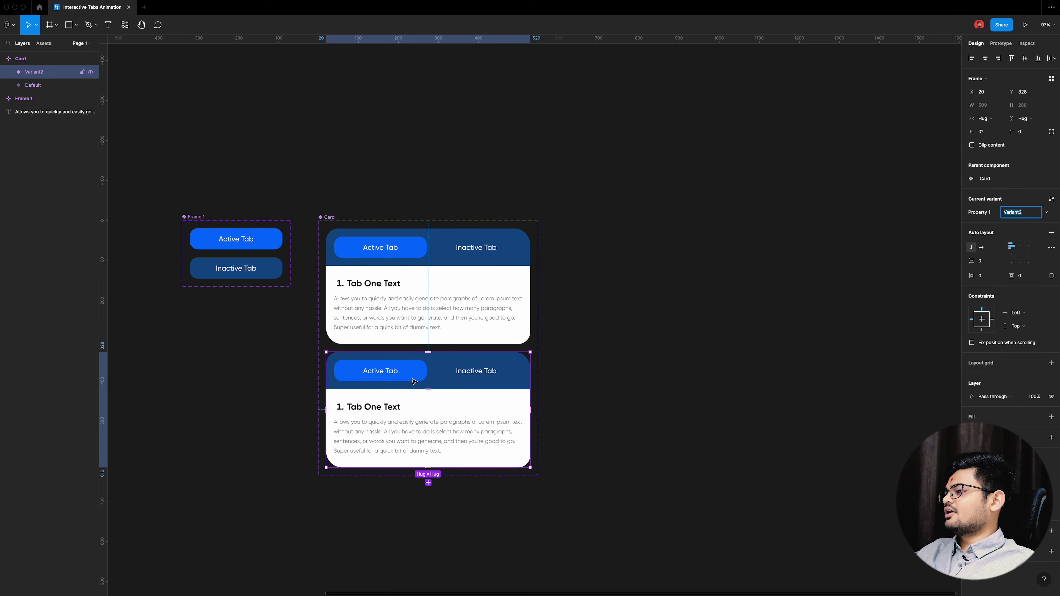
scroll(413, 381, "up", 5)
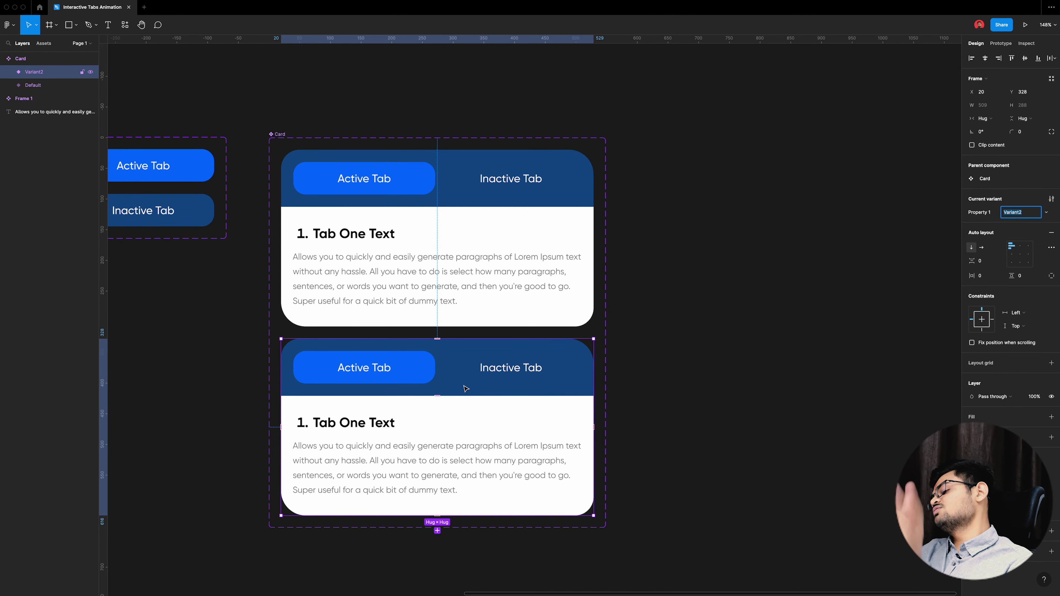
Step: In the second variant, make the right tab Active and the left tab Inactive
left_click(502, 375)
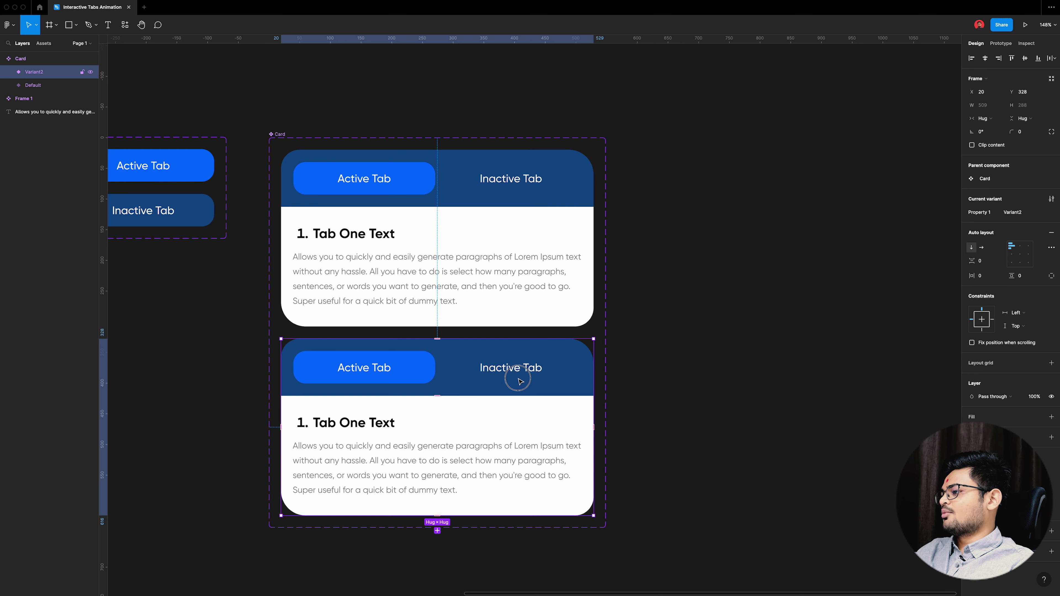
double_click(519, 381)
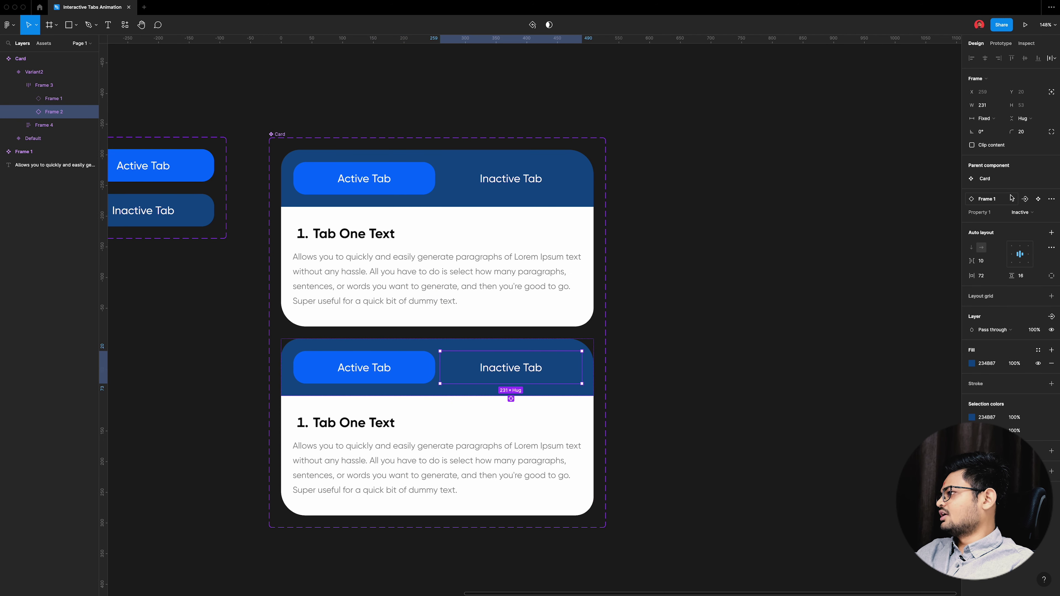
left_click(1024, 212)
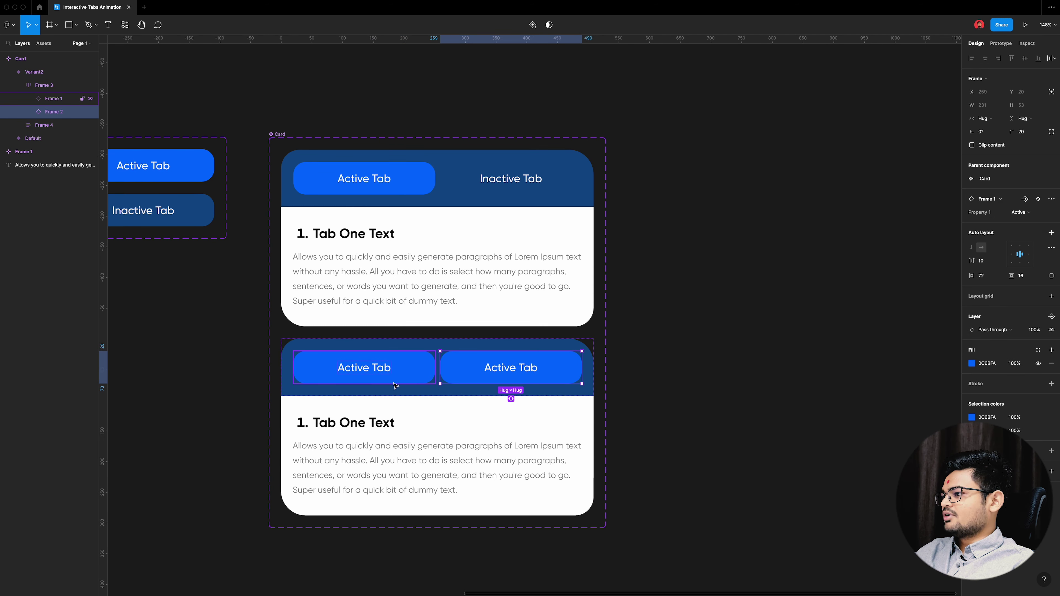
left_click(365, 368)
left_click(1028, 214)
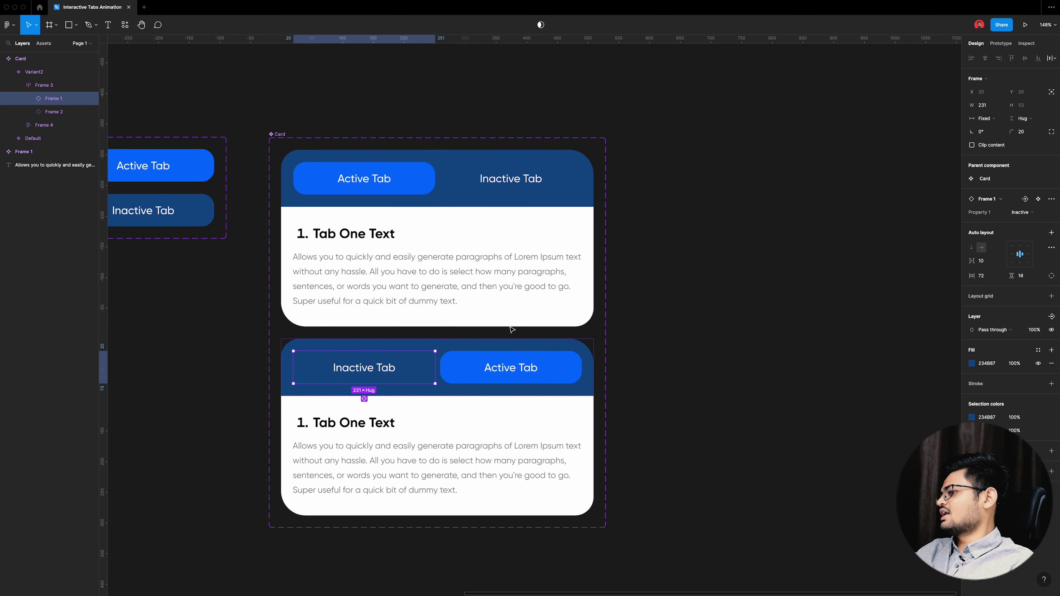
Step: Label the second variant's tabs 'Tab One' and 'Tab Two'
double_click(360, 375)
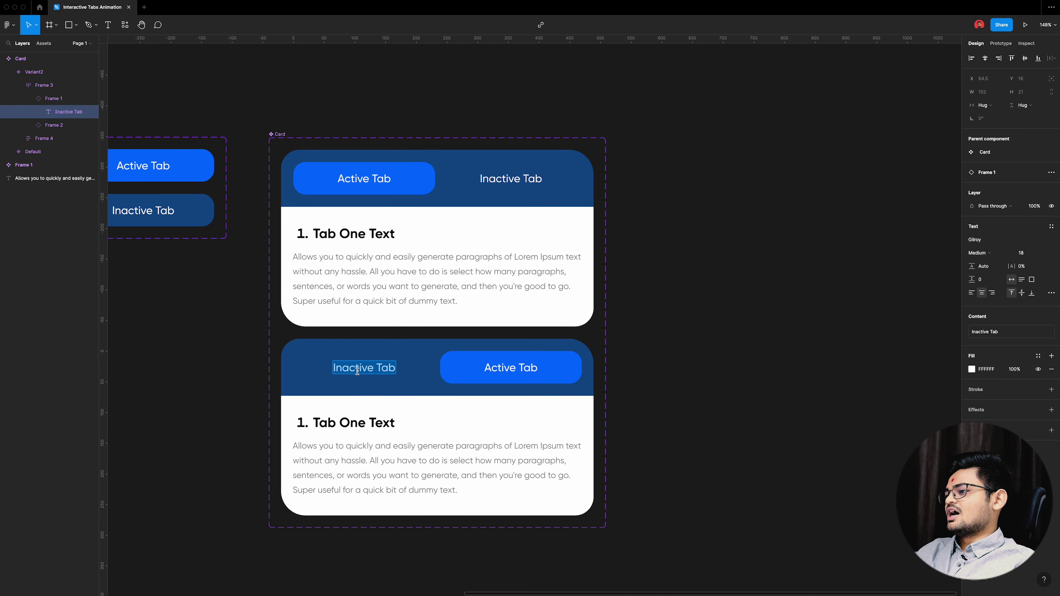
type("Tab ")
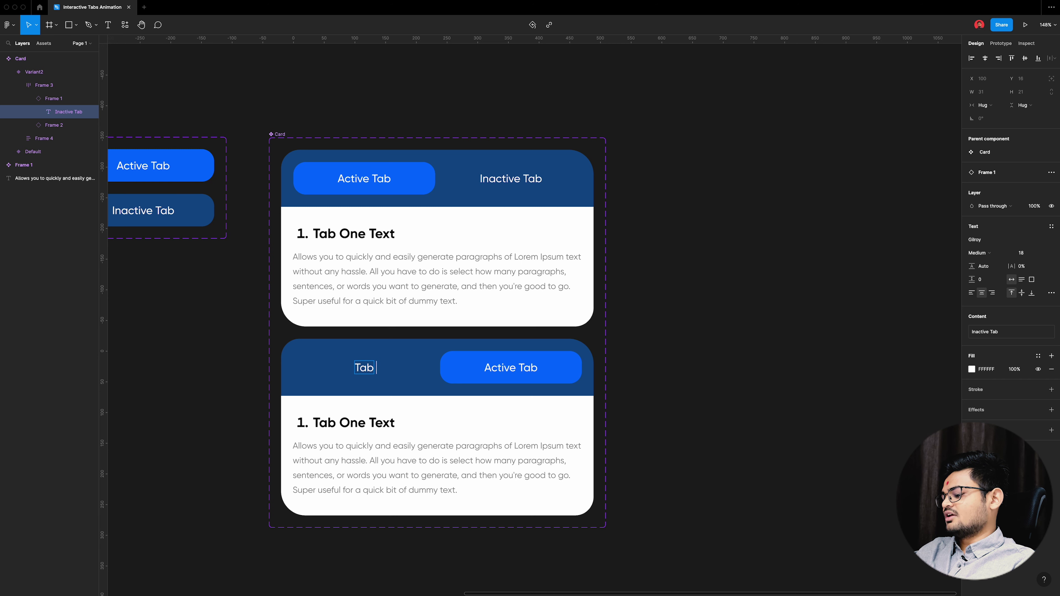
type("One")
left_click(511, 370)
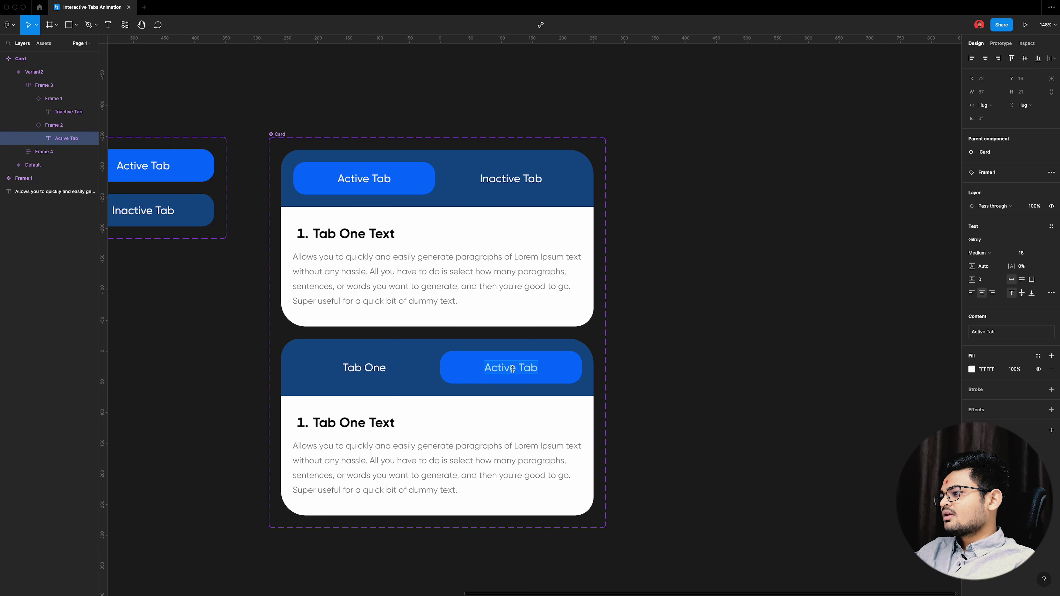
type("Tab tw")
key("BackSpace")
key("BackSpace")
type("T")
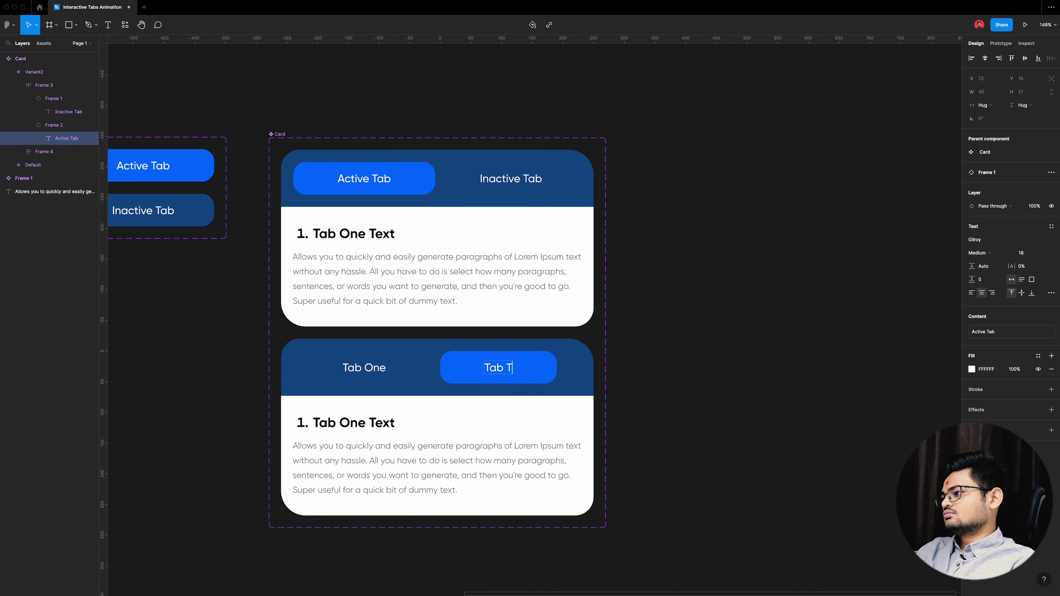
type("wo")
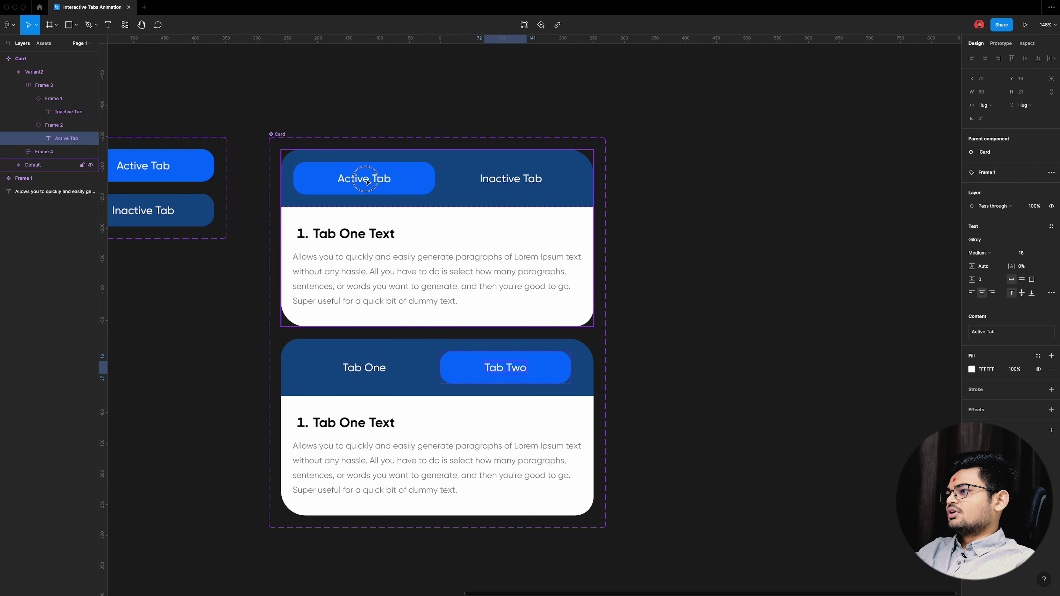
Step: Label the first variant's tabs 'Tab One' and 'Tab Two' as well
left_click(364, 178)
type("T")
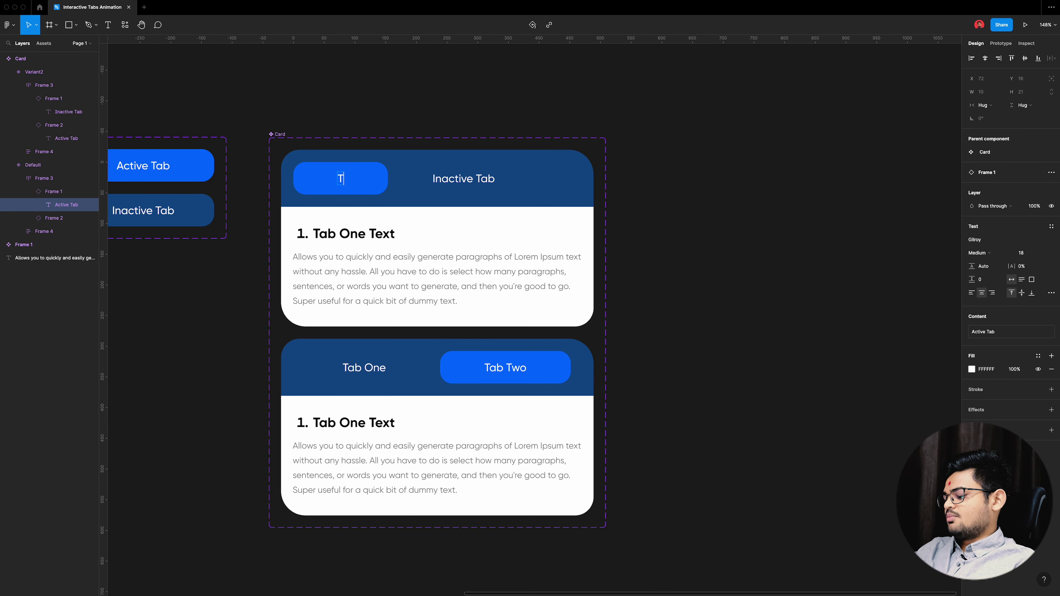
type("ab One")
double_click(496, 175)
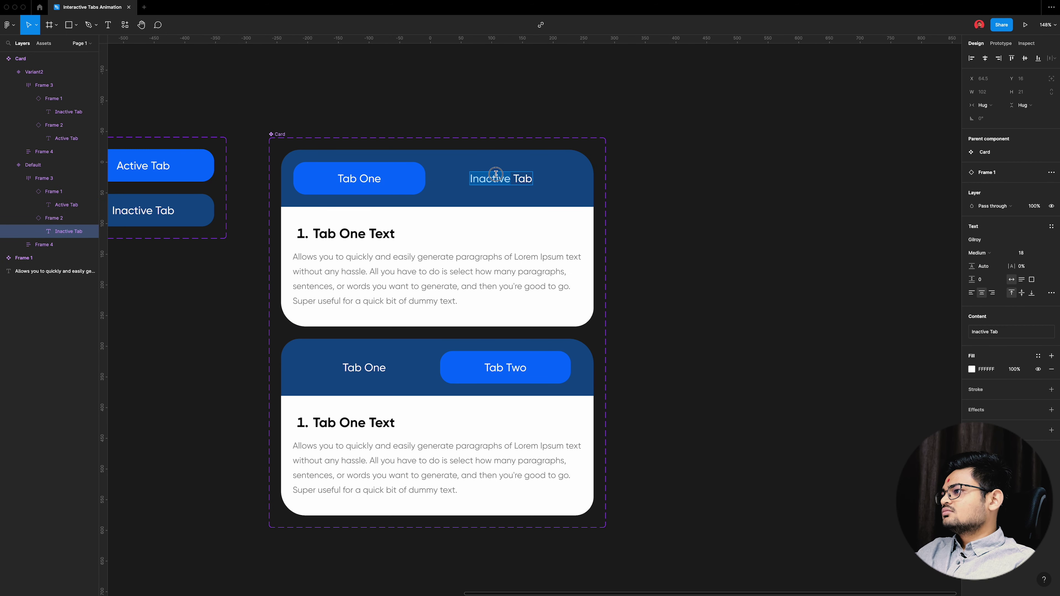
type("Tab t")
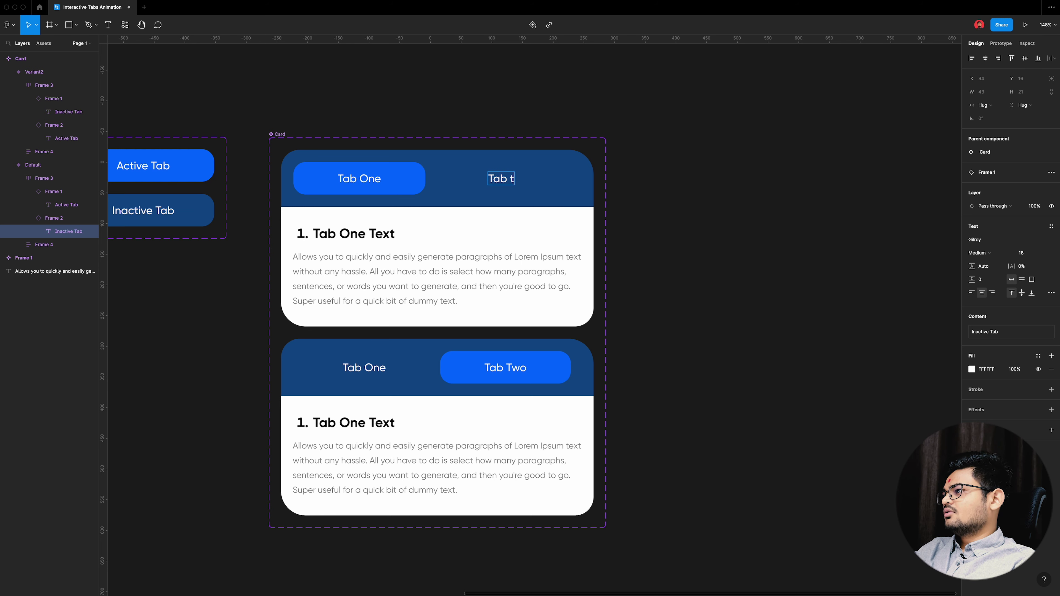
type("wo")
left_click(679, 259)
scroll(588, 269, "down", 2)
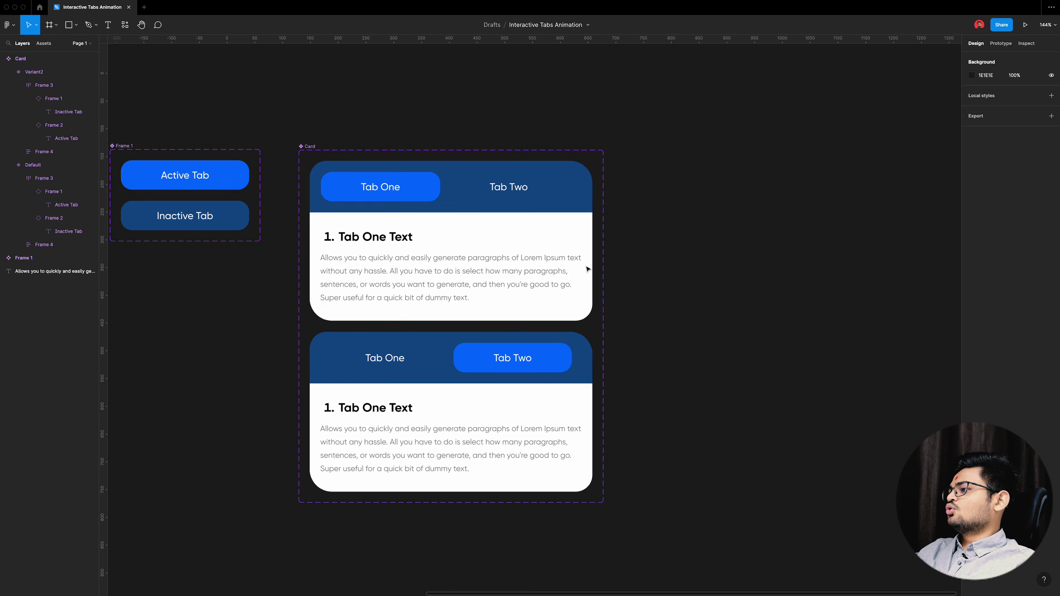
scroll(588, 269, "down", 3)
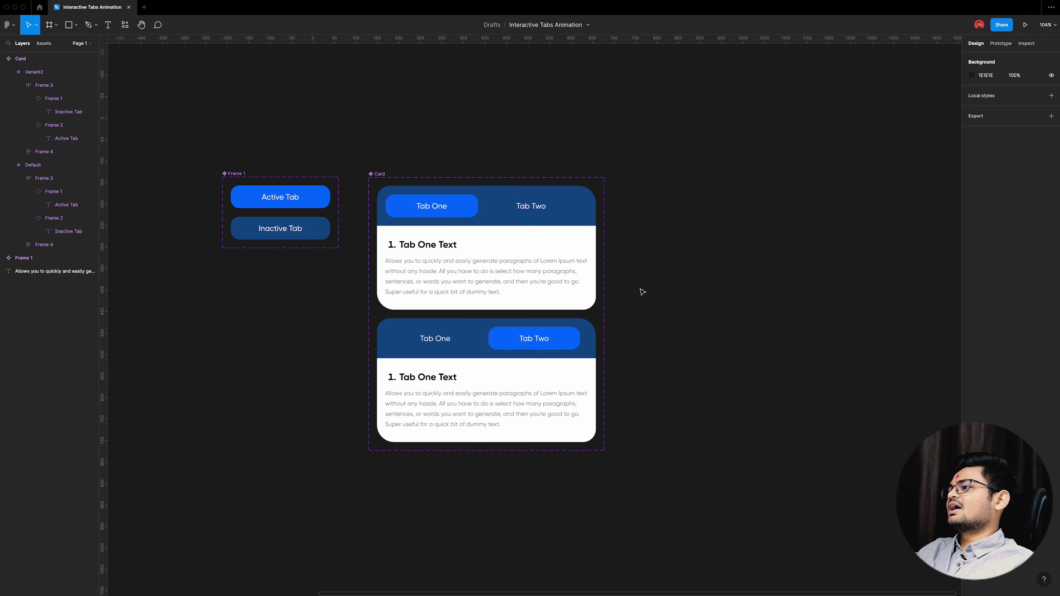
left_click(4, 59)
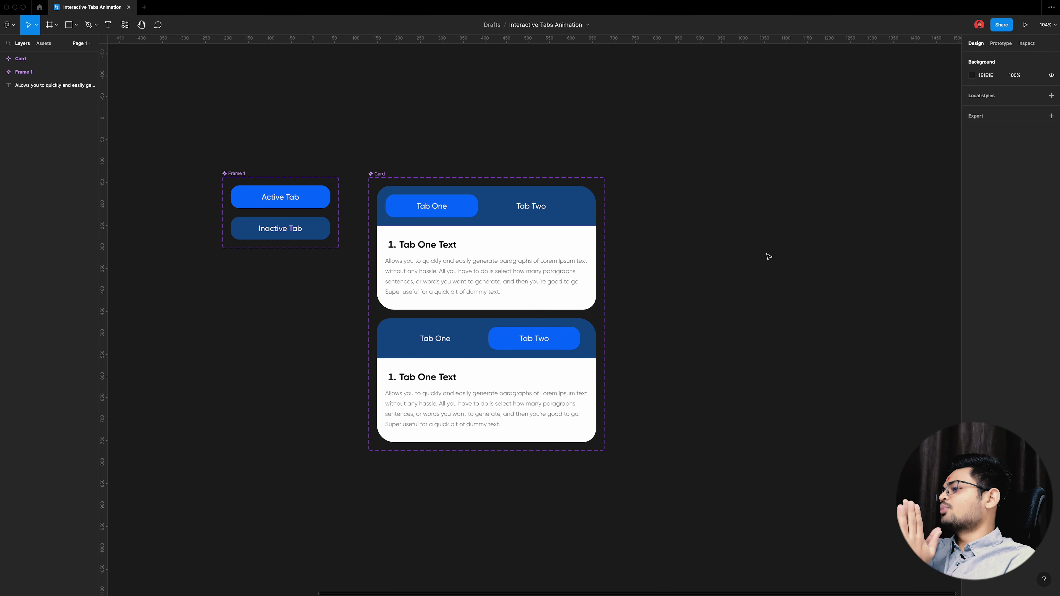
scroll(397, 391, "up", 5)
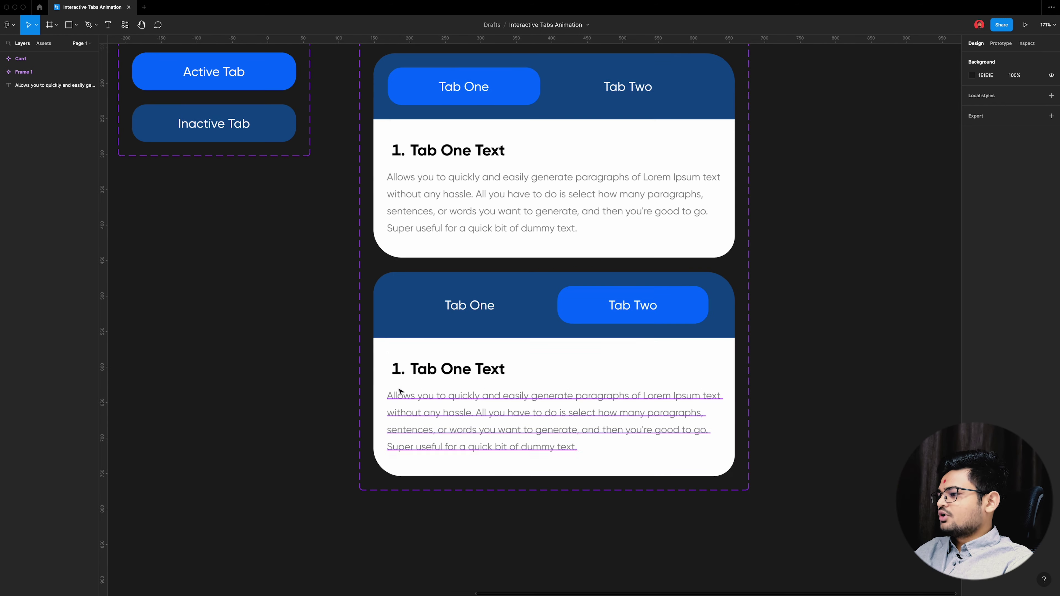
Step: Change the bottom card's heading to read '2. Tab One Text'
left_click(396, 373)
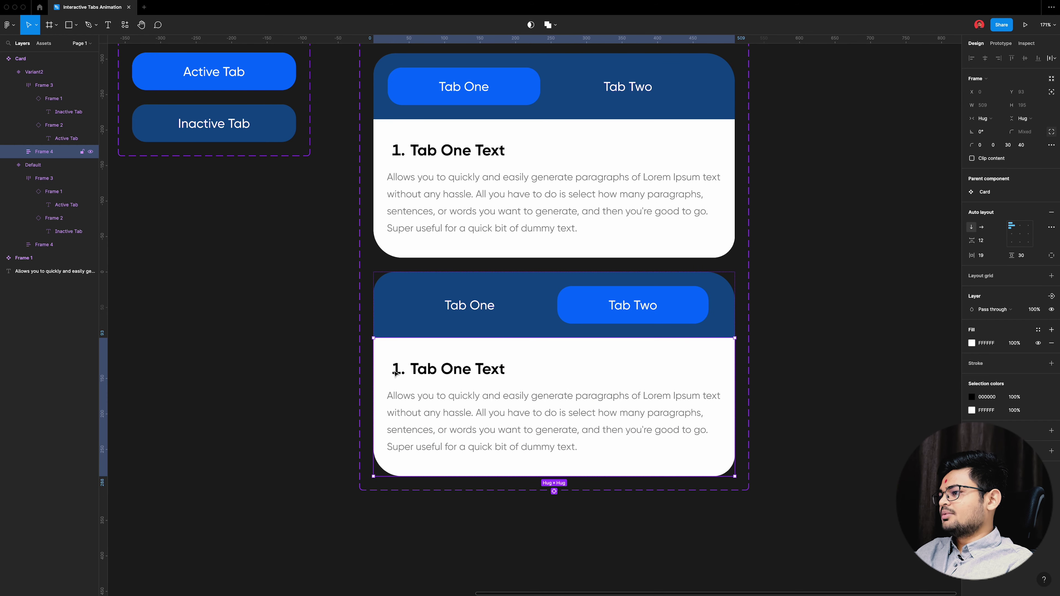
double_click(449, 369)
type("2")
left_click(839, 355)
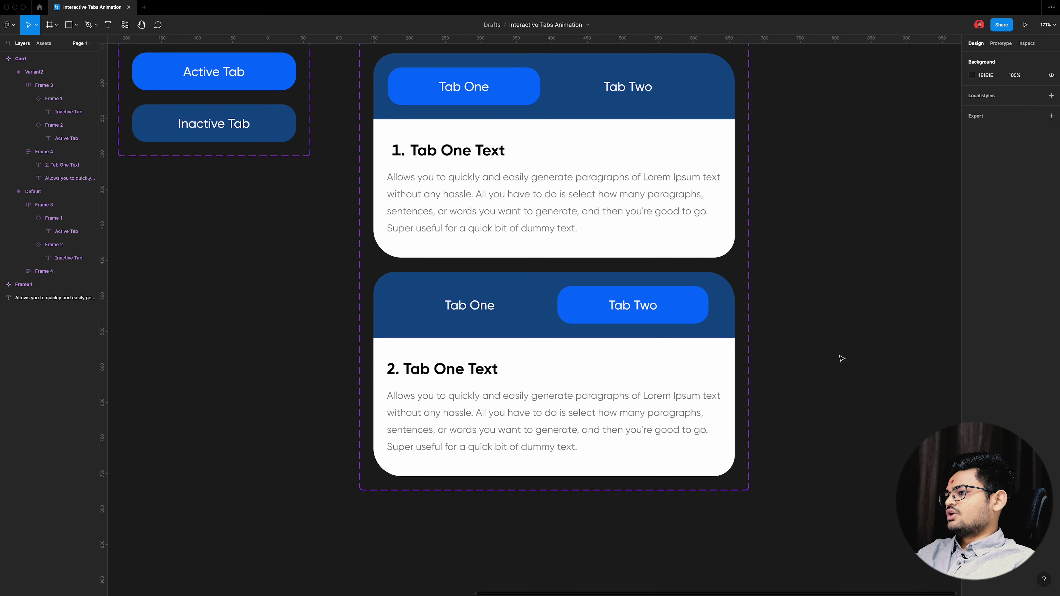
Step: Delete the bottom card paragraph's opening sentence, leaving 'All you have to do is select…'
left_click(520, 421)
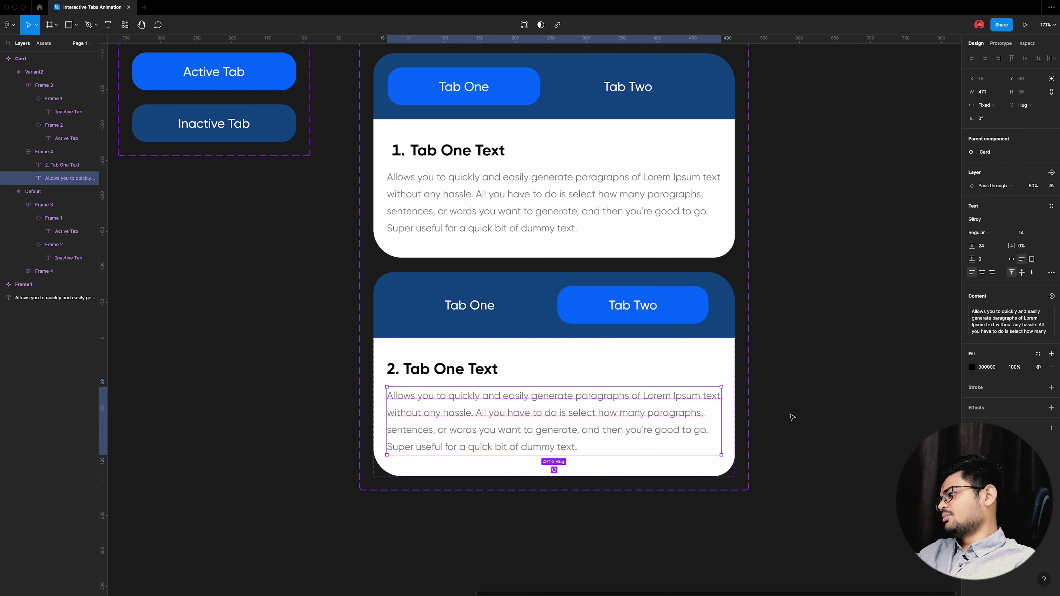
double_click(529, 413)
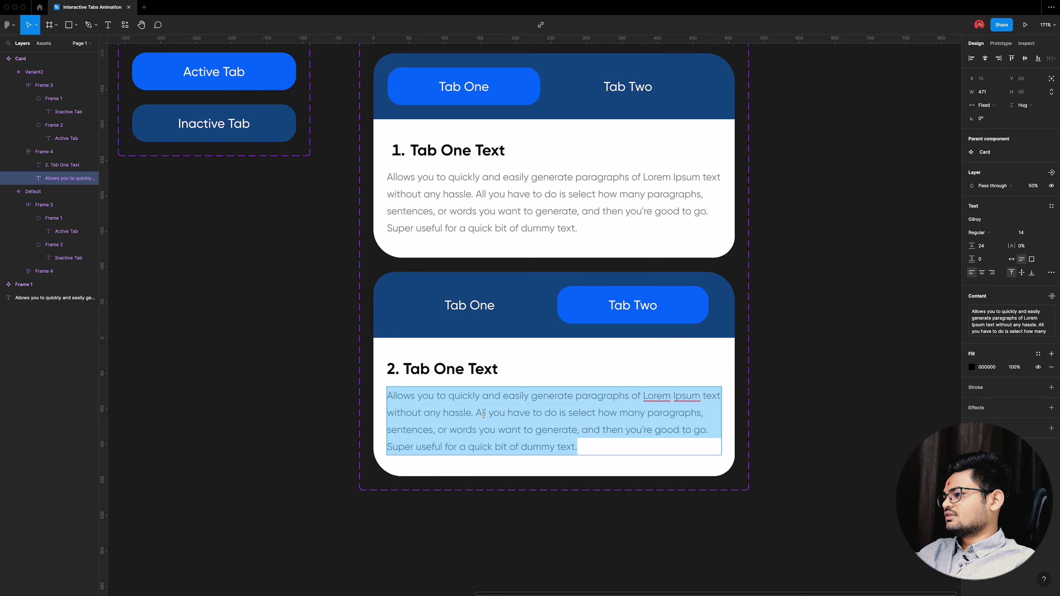
left_click_drag(476, 412, 388, 395)
key("BackSpace")
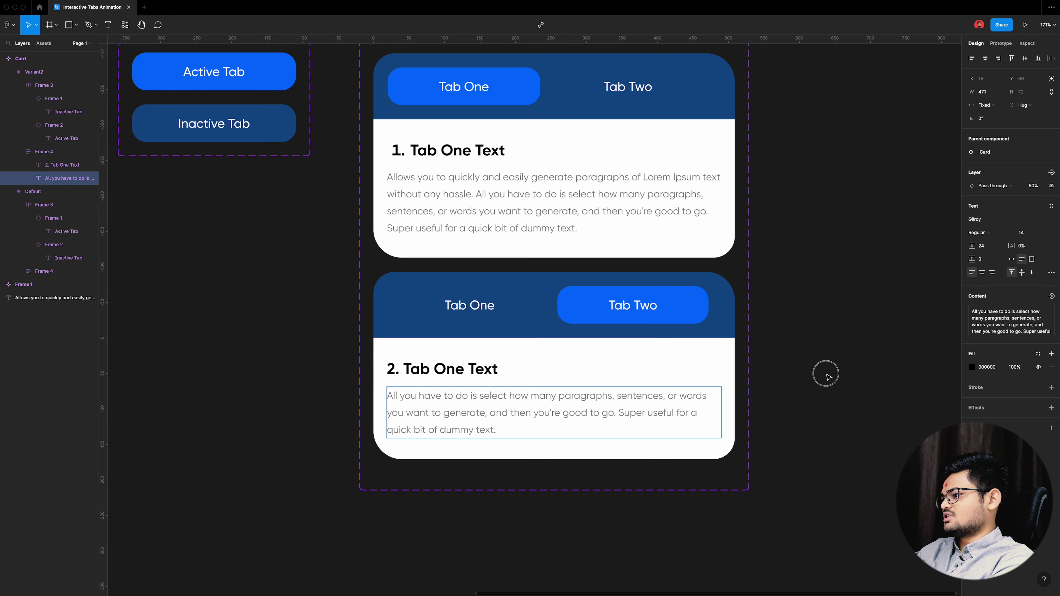
key("Escape")
scroll(380, 370, "down", 5)
left_click(816, 398)
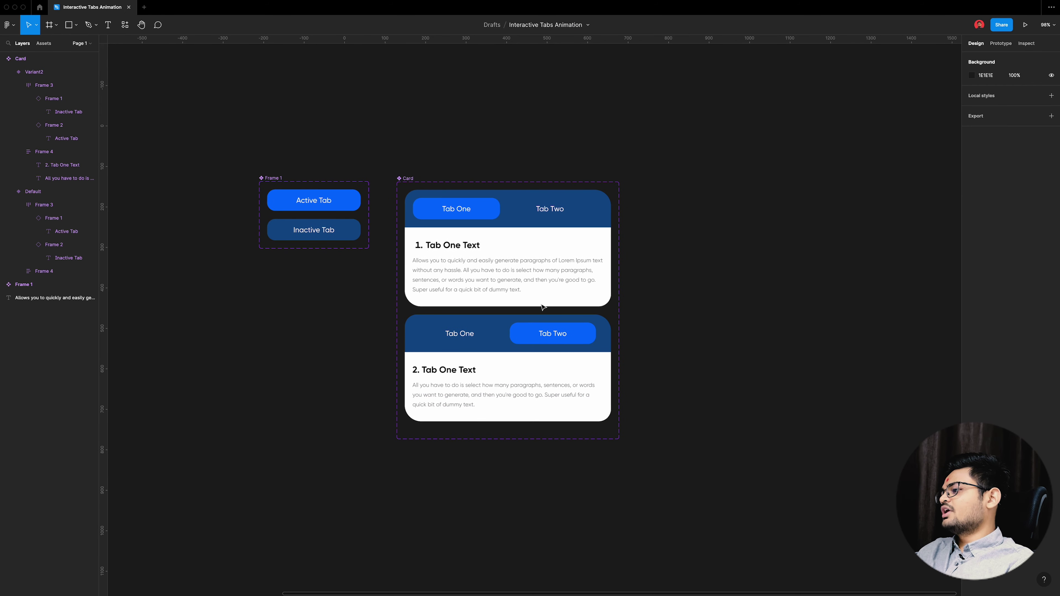
Step: Link Tab Two to the second variant on click with Smart animate, Ease in and out
left_click(1001, 44)
scroll(567, 220, "up", 3)
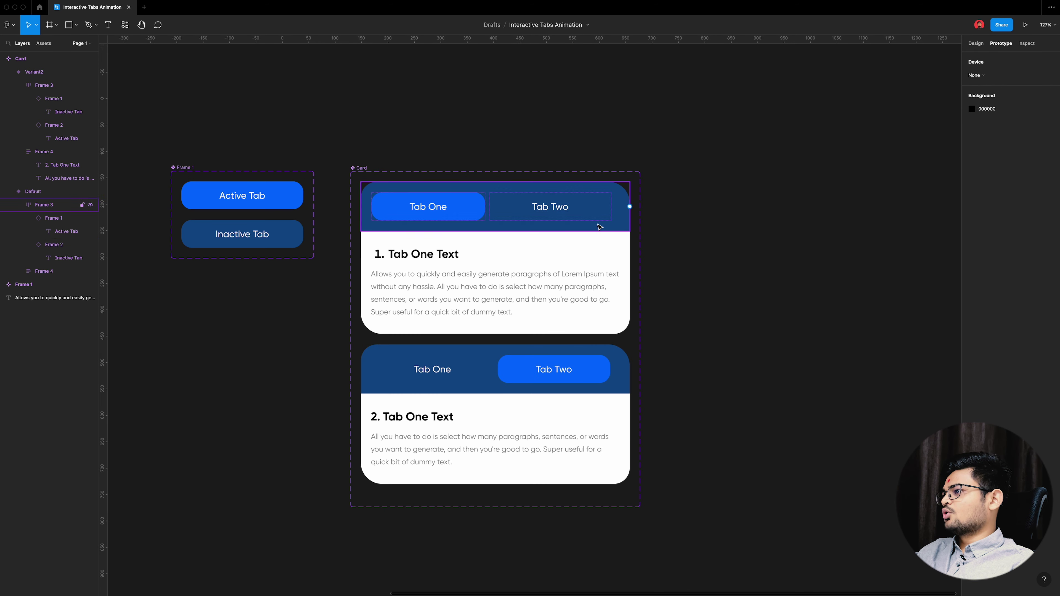
left_click(572, 218)
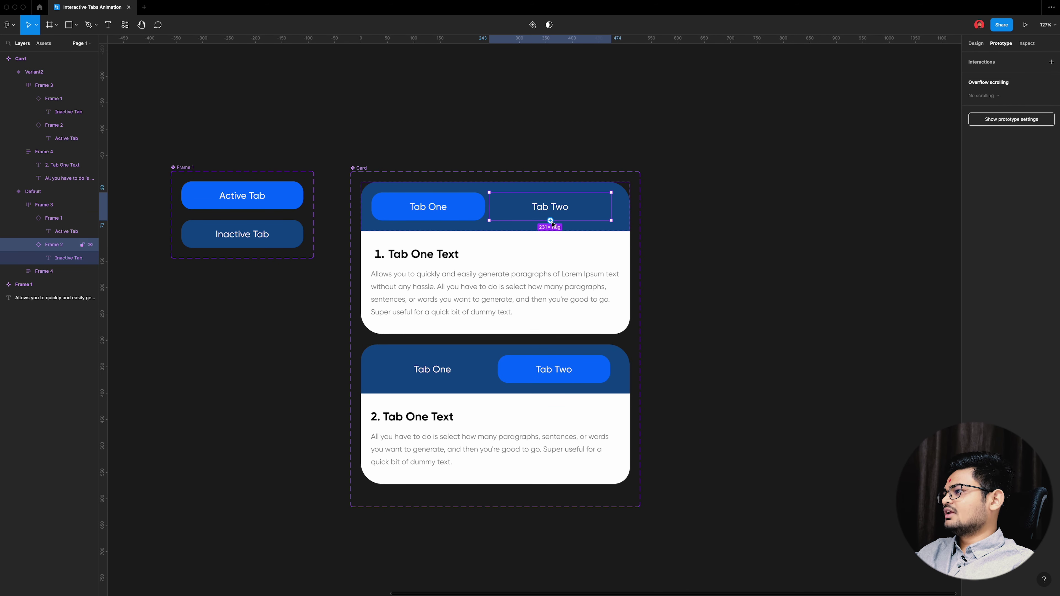
left_click_drag(550, 220, 463, 379)
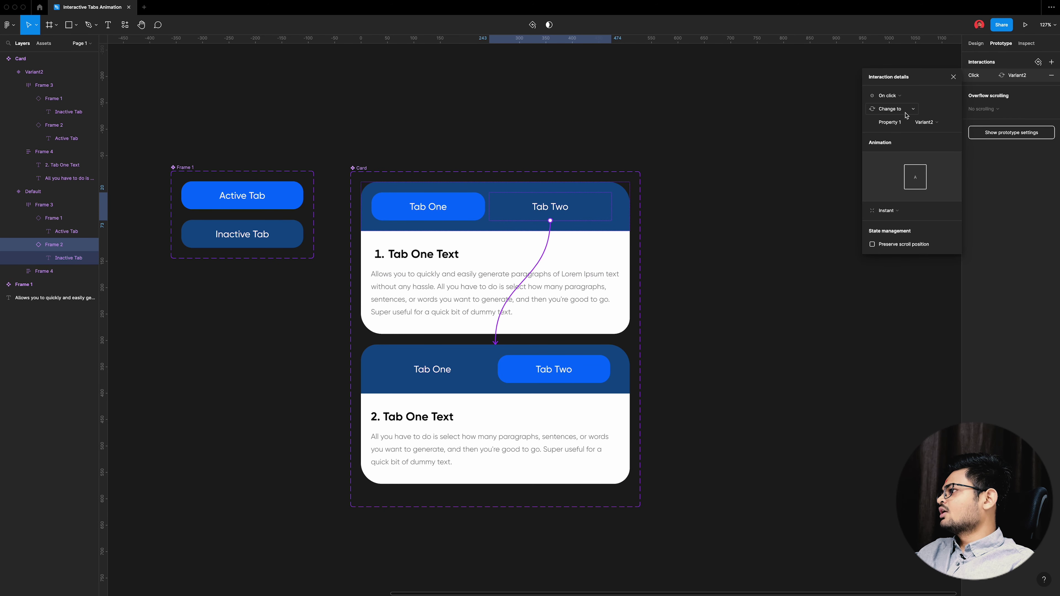
left_click(905, 111)
left_click(893, 212)
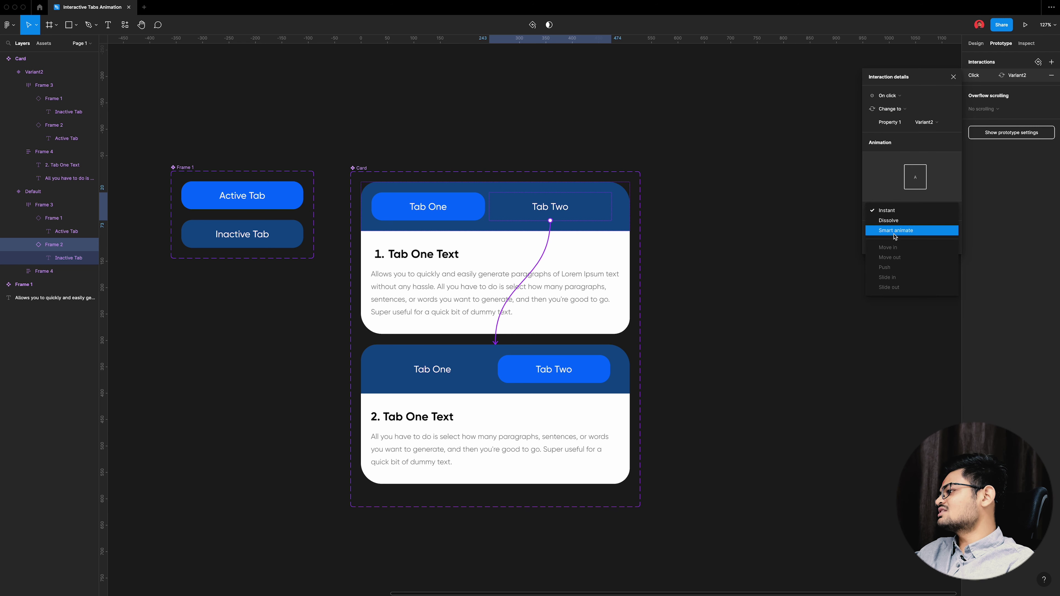
left_click(892, 230)
left_click(889, 225)
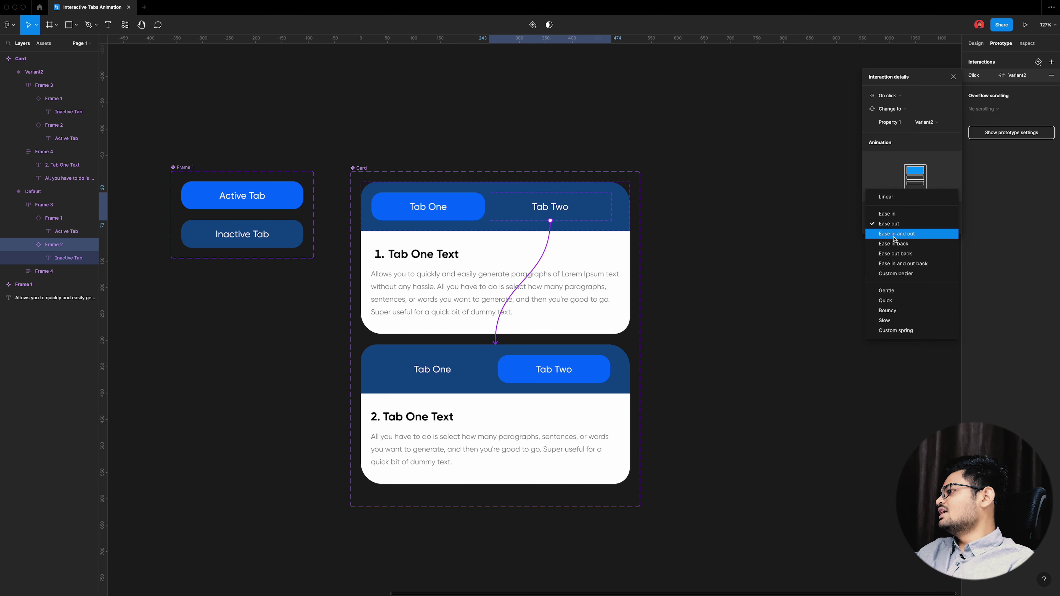
left_click(896, 234)
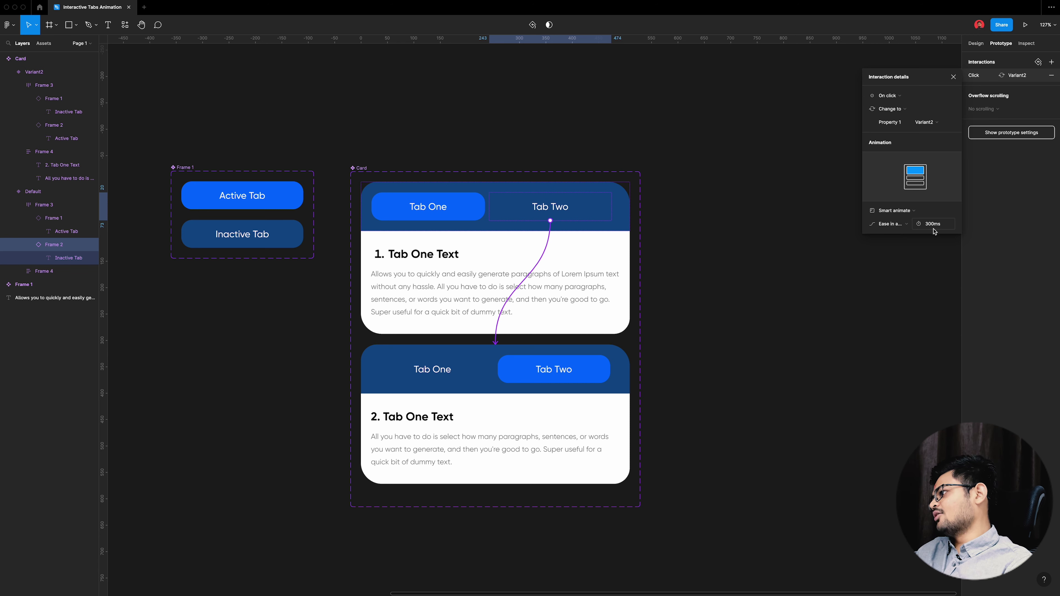
Step: Link the second variant's Tab One back to the Default variant on click
left_click(466, 377)
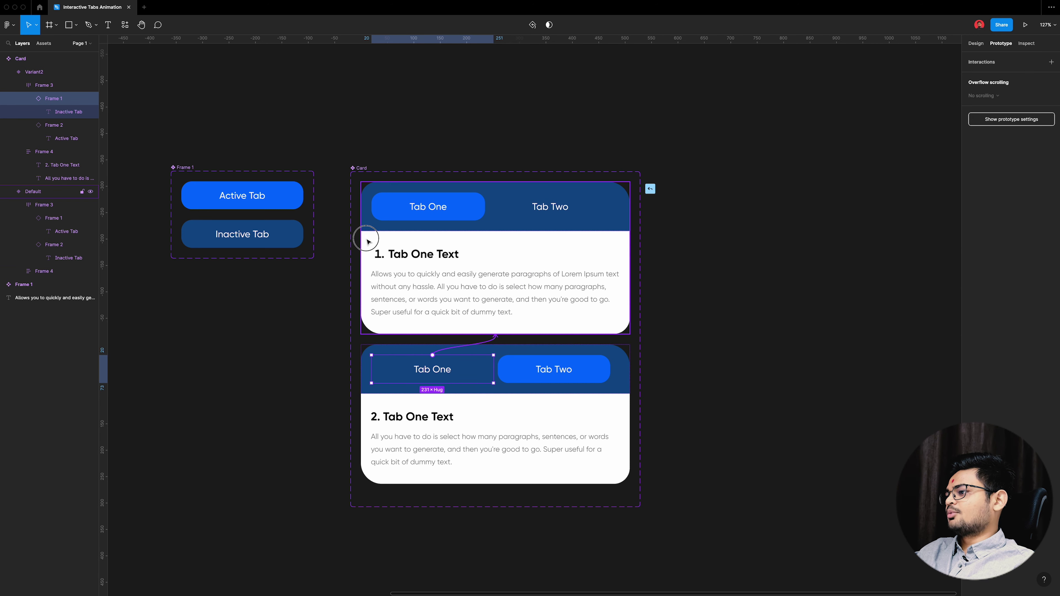
left_click_drag(433, 356, 426, 265)
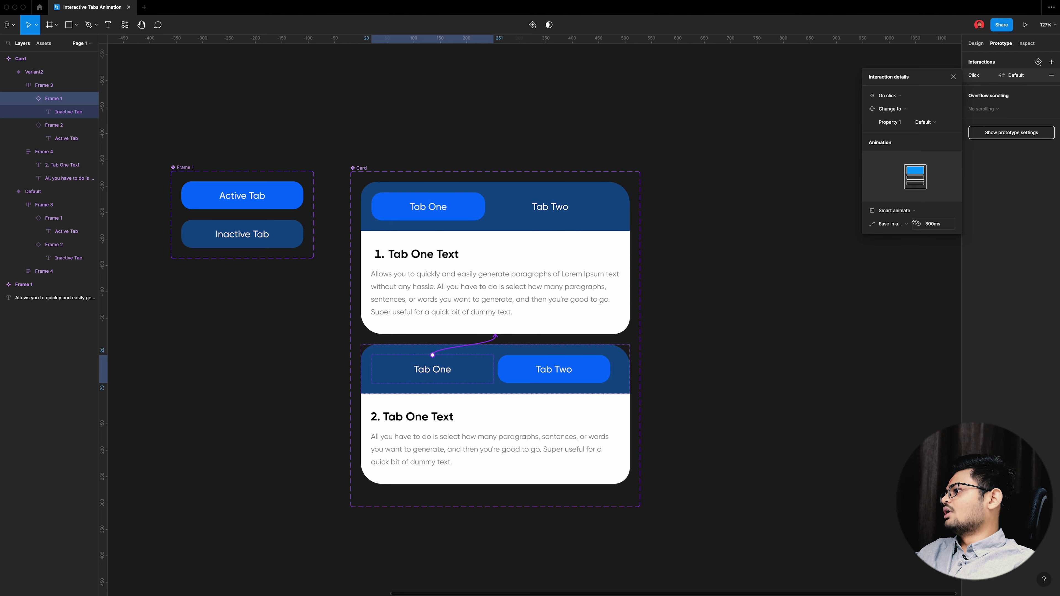
left_click(953, 77)
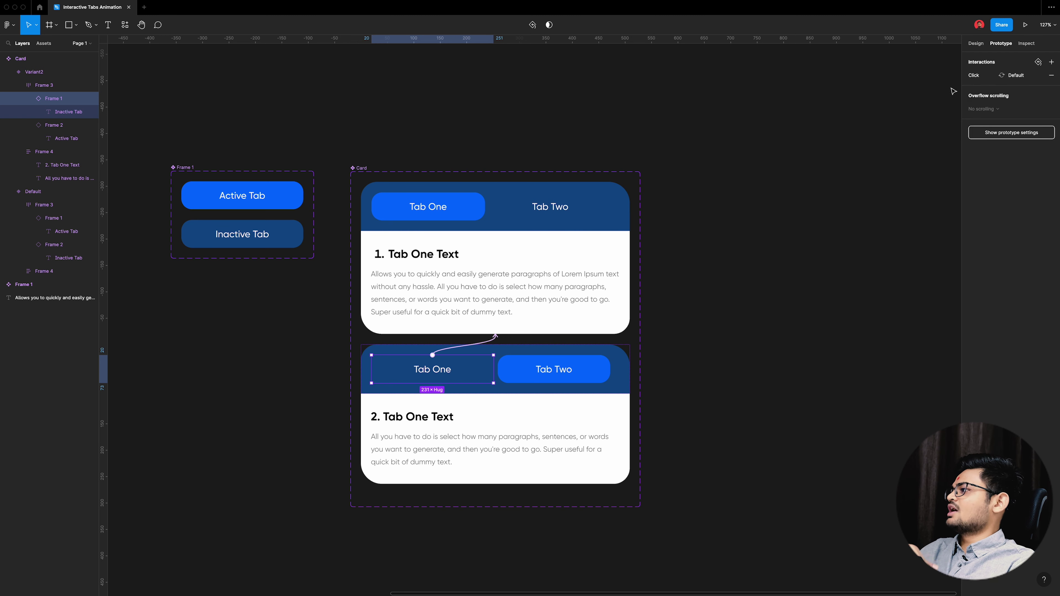
left_click(2, 59)
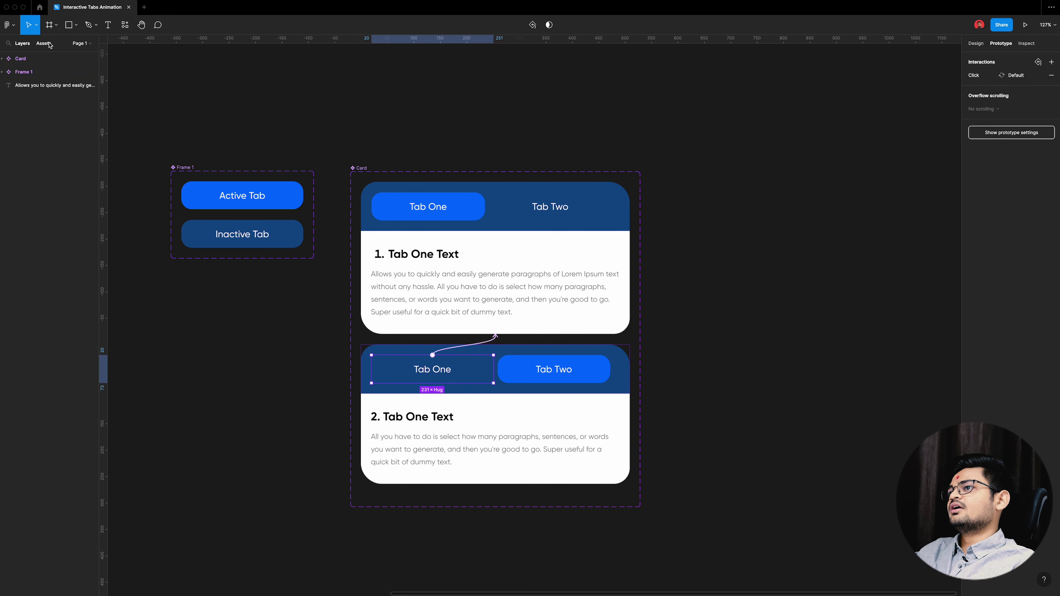
left_click(726, 286)
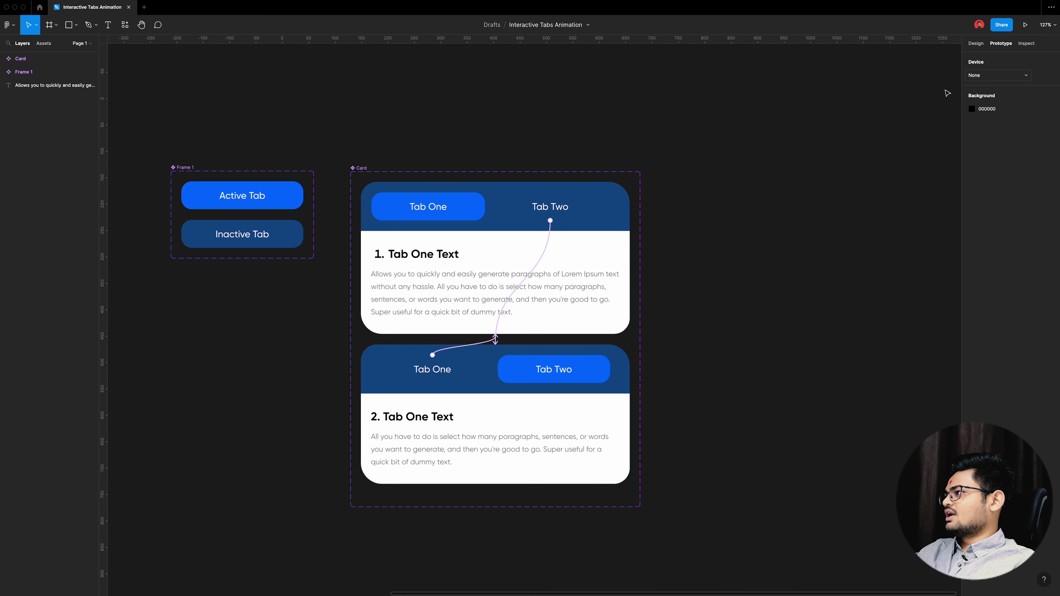
scroll(503, 252, "right", 5)
Step: Draw Frame 5 and place a Card instance centred horizontally and vertically inside it
scroll(503, 253, "right", 1)
key("f")
mouse_move(489, 171)
left_mouse_down()
mouse_move(895, 381)
mouse_move(914, 406)
left_mouse_up()
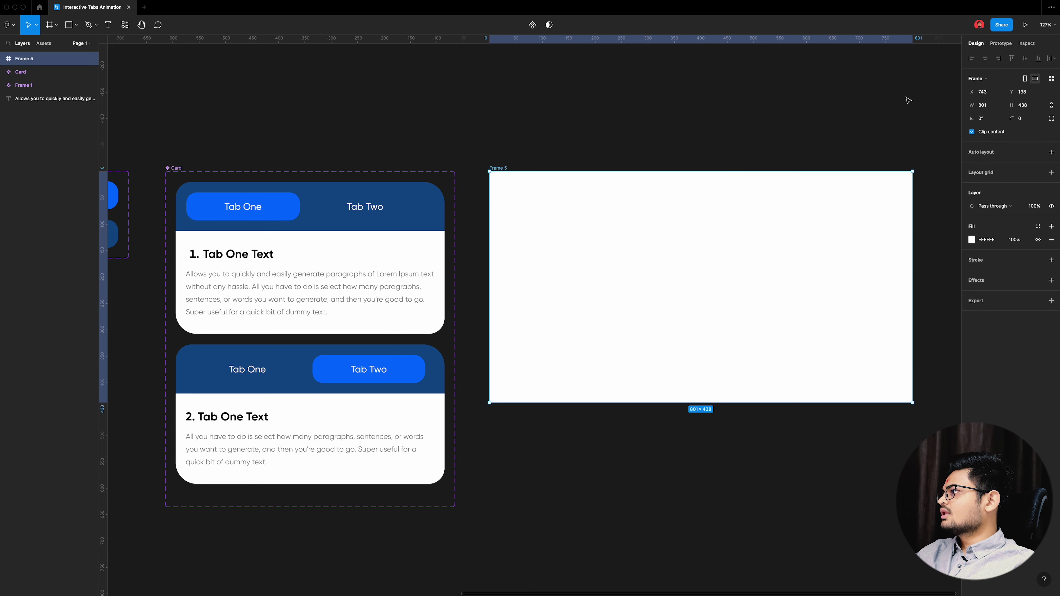
left_click(44, 43)
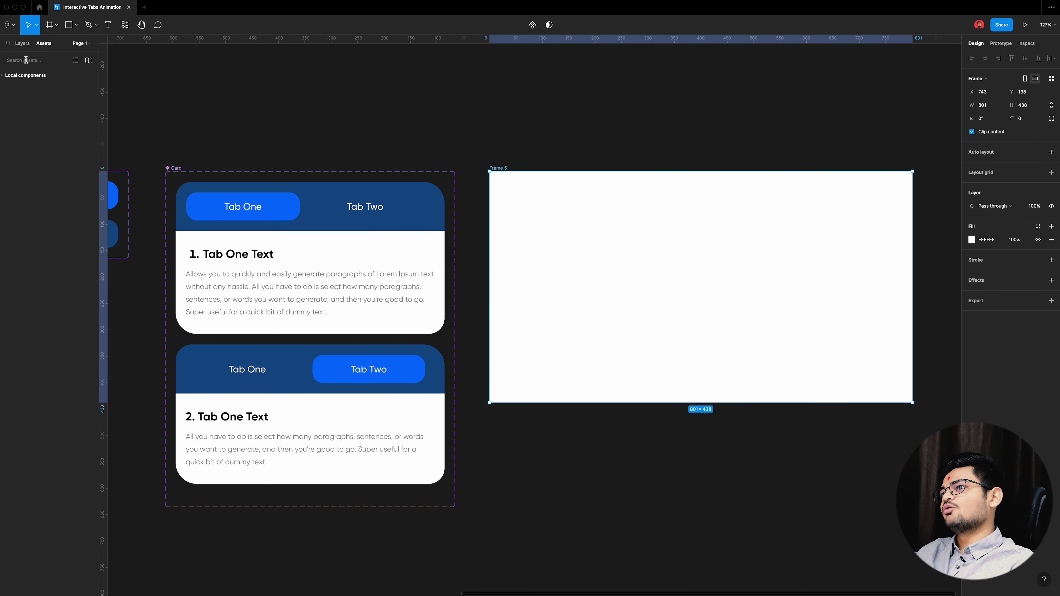
left_click(4, 77)
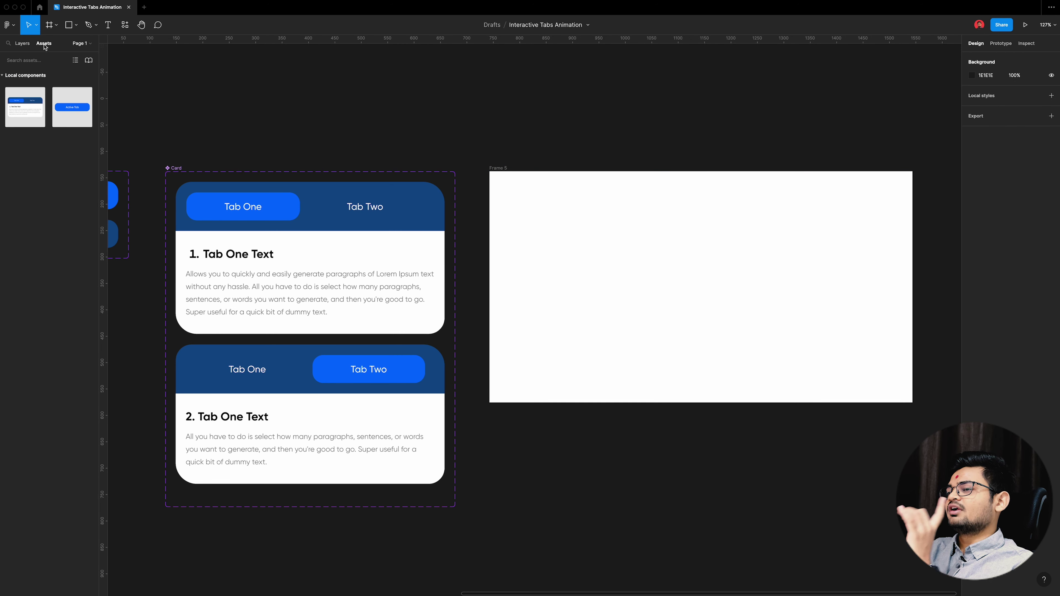
mouse_move(25, 106)
left_mouse_down()
mouse_move(716, 259)
mouse_move(710, 271)
left_mouse_up()
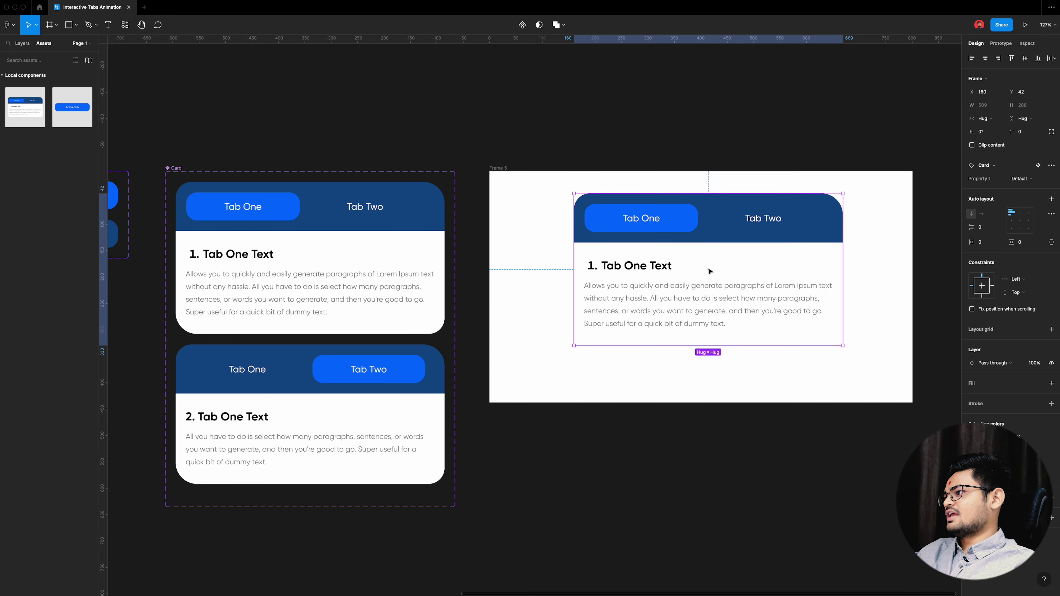
left_click(985, 59)
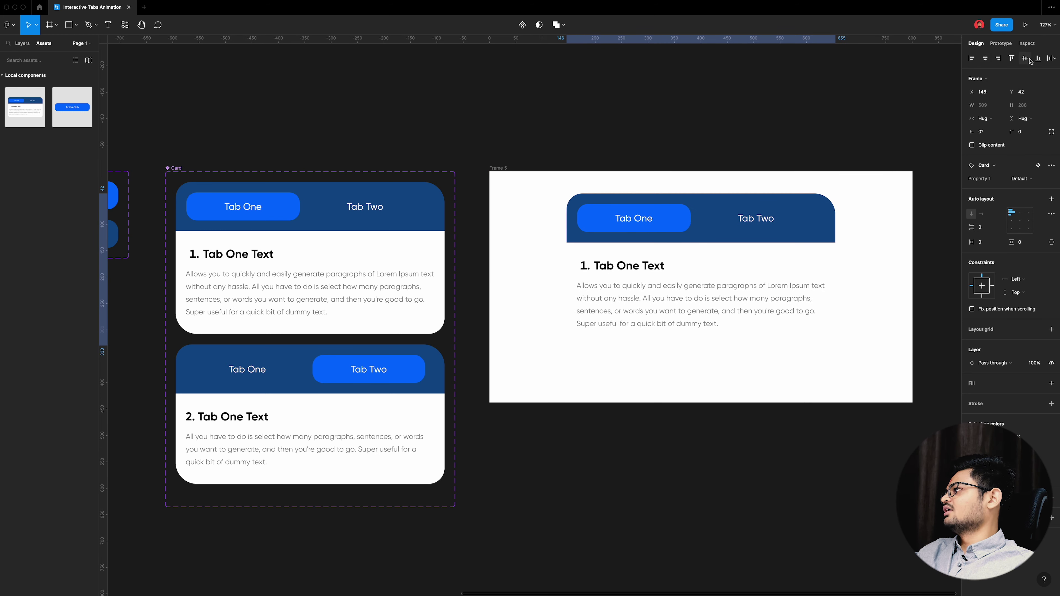
left_click(1025, 58)
Step: Fill Frame 5 with light grey EBEBEB and start presenting the prototype
left_click(509, 174)
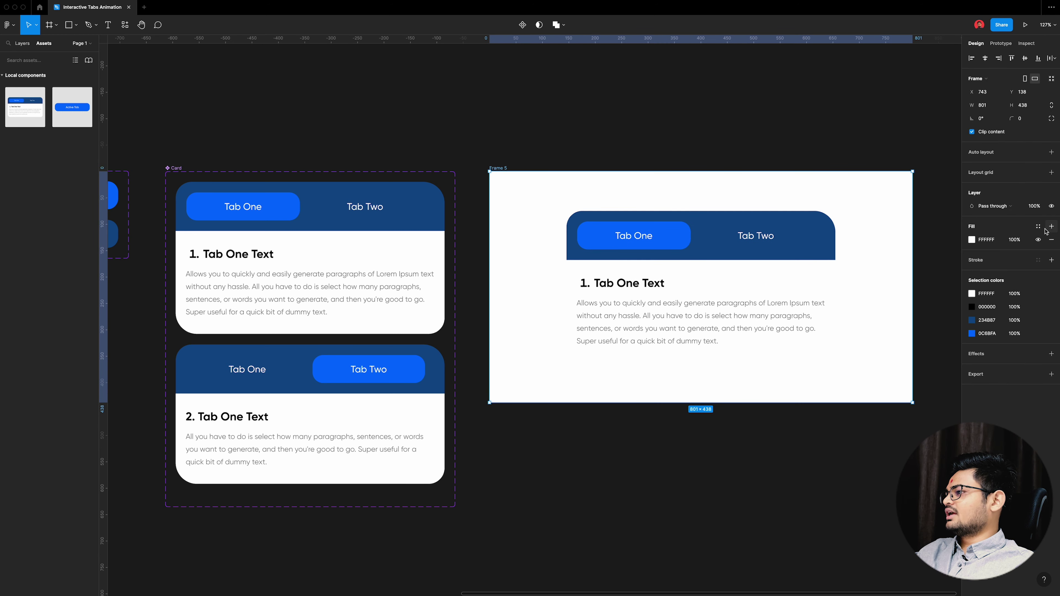
left_click(971, 240)
left_click(873, 365)
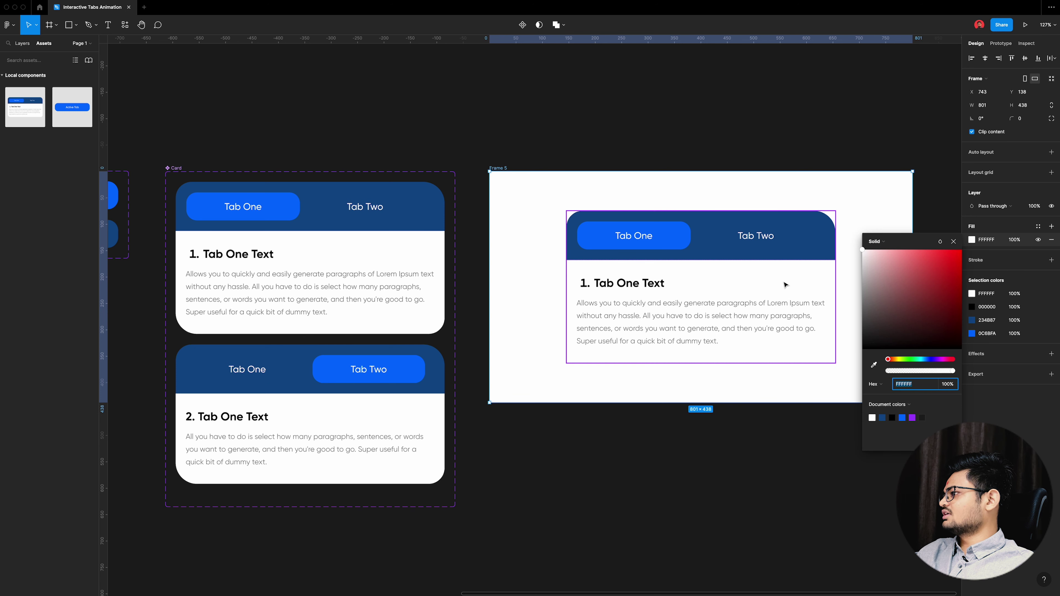
left_click(805, 241)
left_click_drag(877, 264, 855, 260)
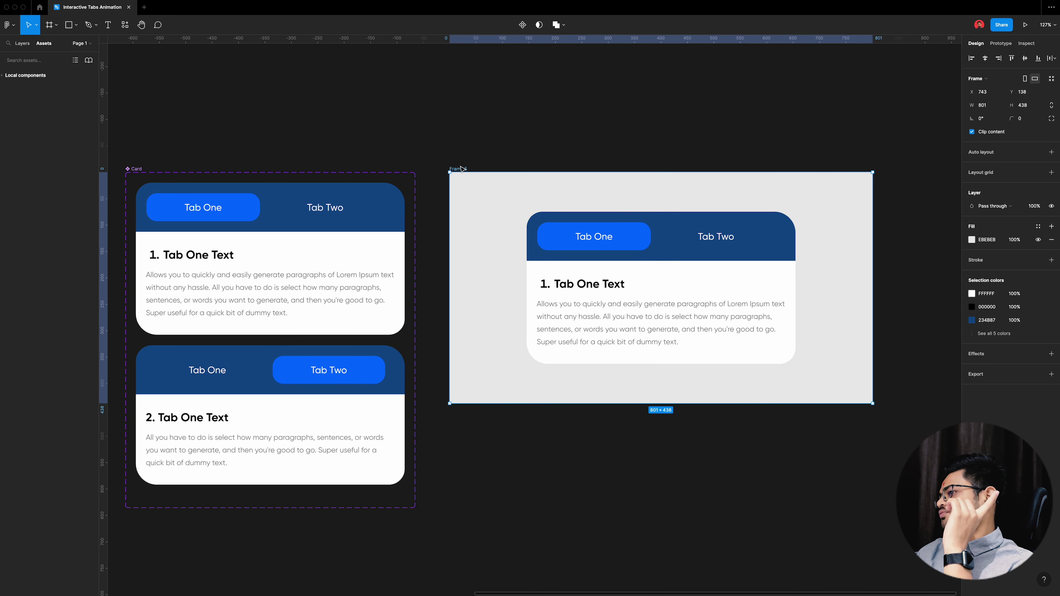
left_click(1025, 26)
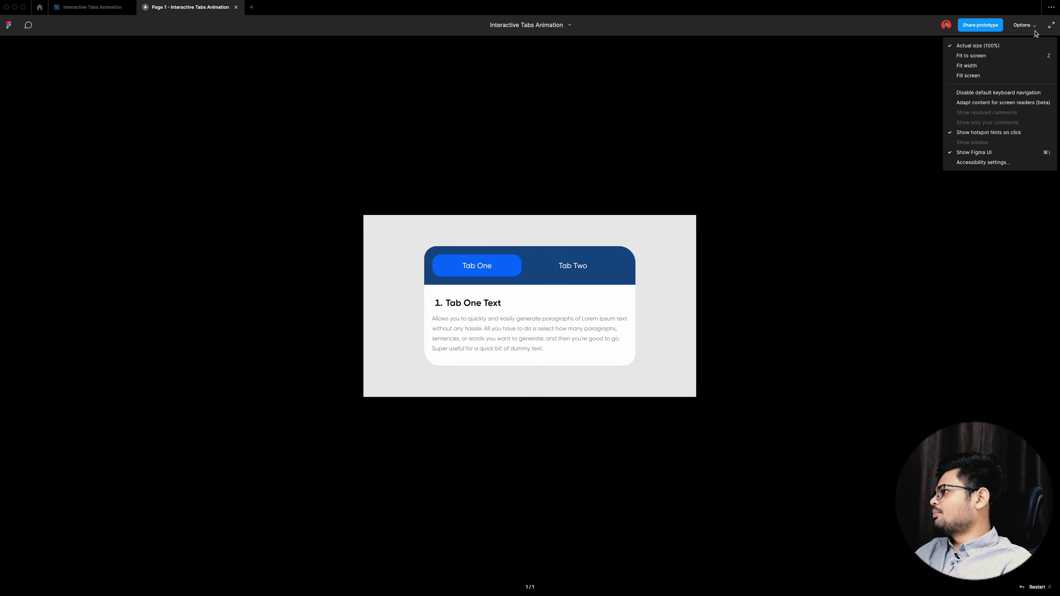
Step: Scale the preview to Fill screen and toggle between Tab Two and Tab One repeatedly
left_click(1021, 75)
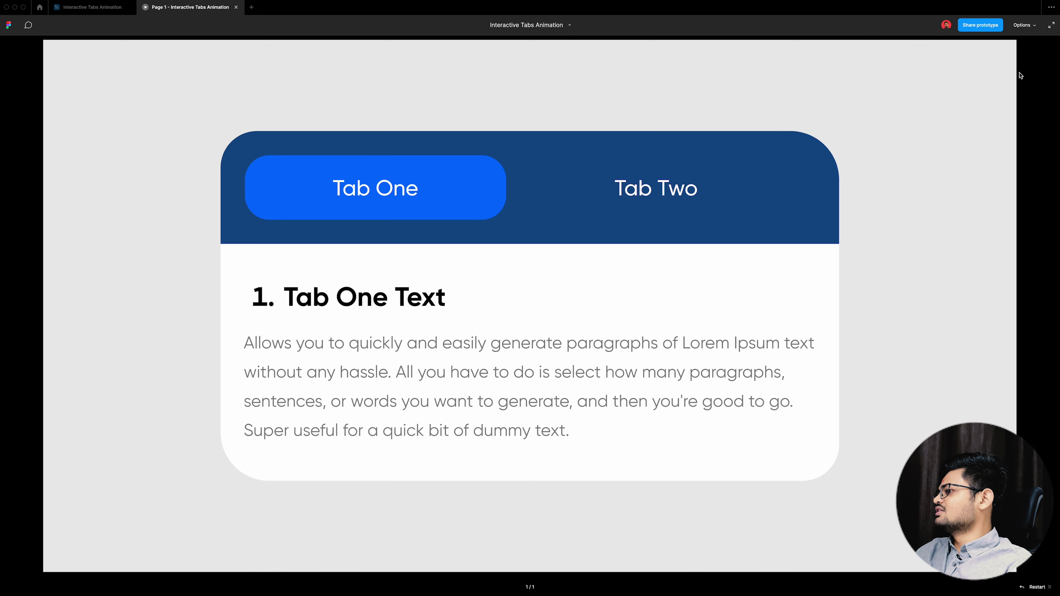
left_click(686, 198)
left_click(420, 200)
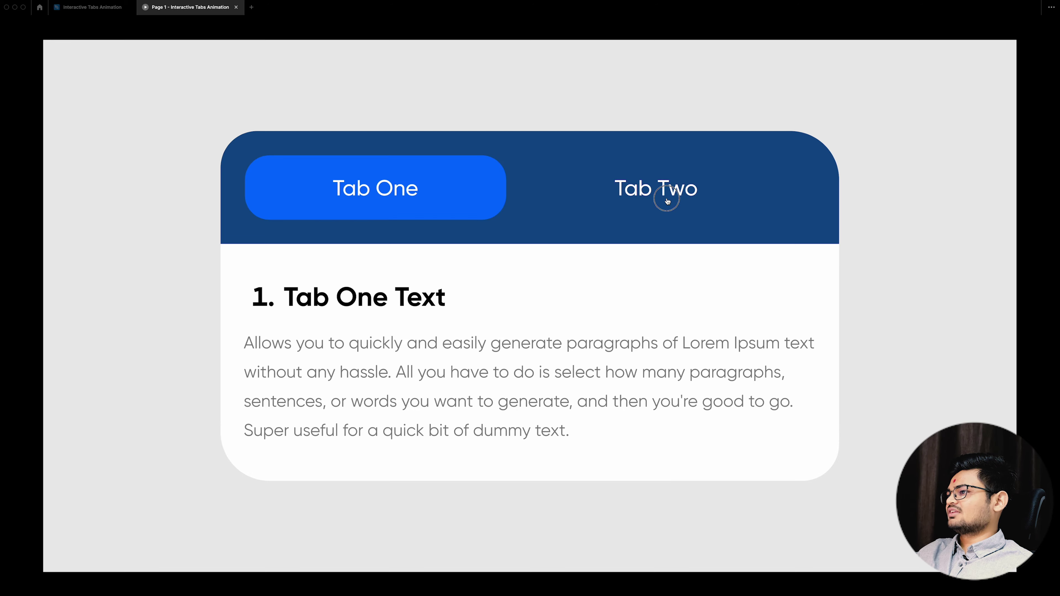
left_click(665, 199)
left_click(393, 203)
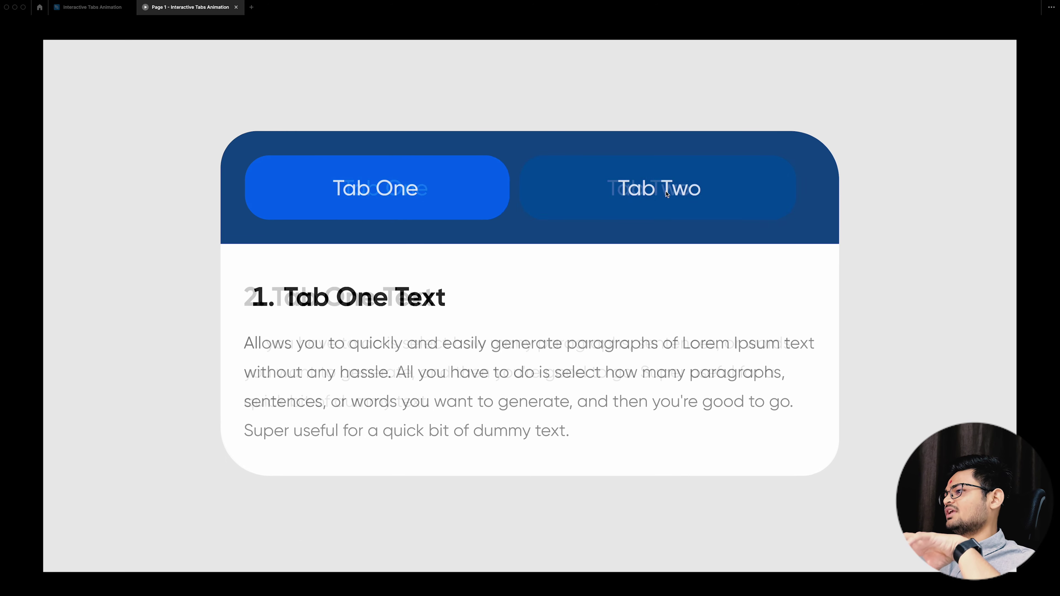
left_click(667, 194)
left_click(722, 199)
left_click(302, 187)
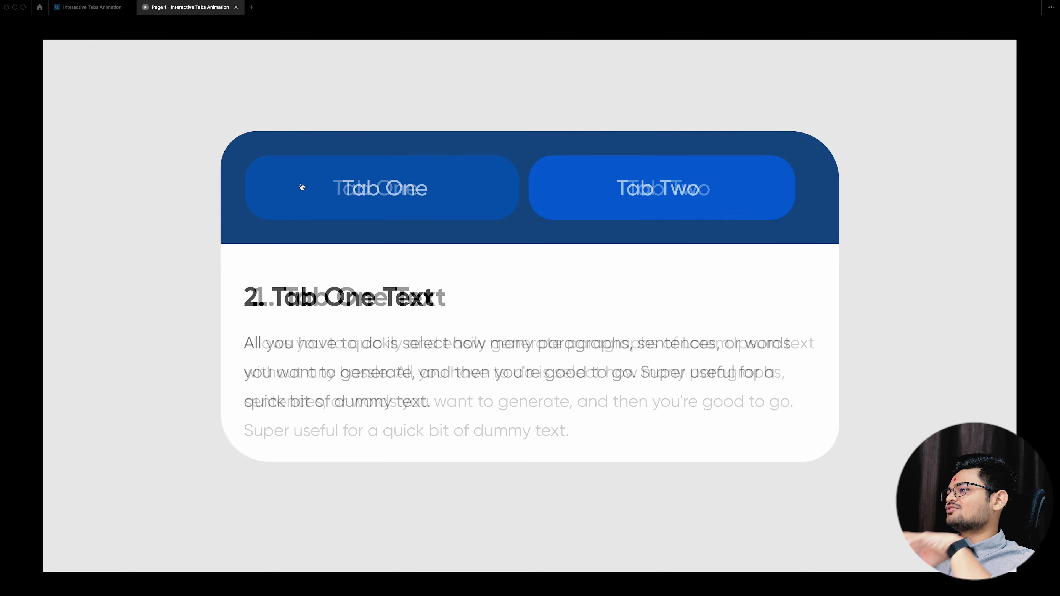